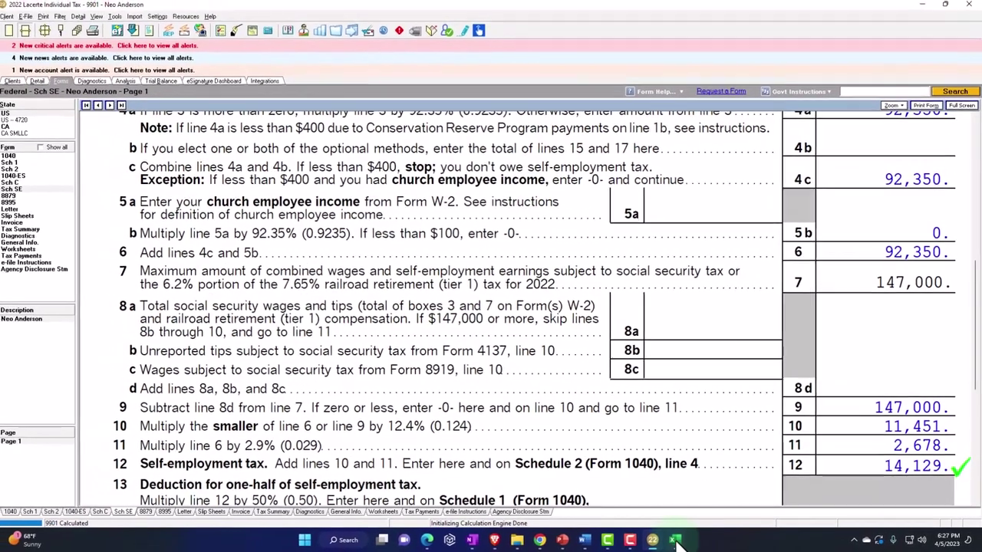
- Switch to the Excel tax worksheet and enter the headings SS in H6 and Med in I6 under Self Employment Tax
click(675, 542)
click(657, 305)
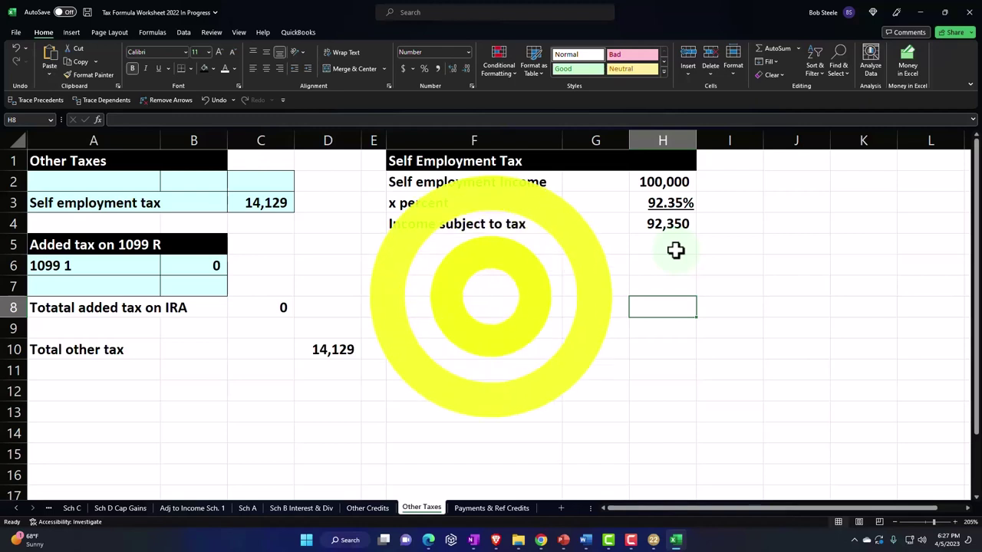
click(675, 255)
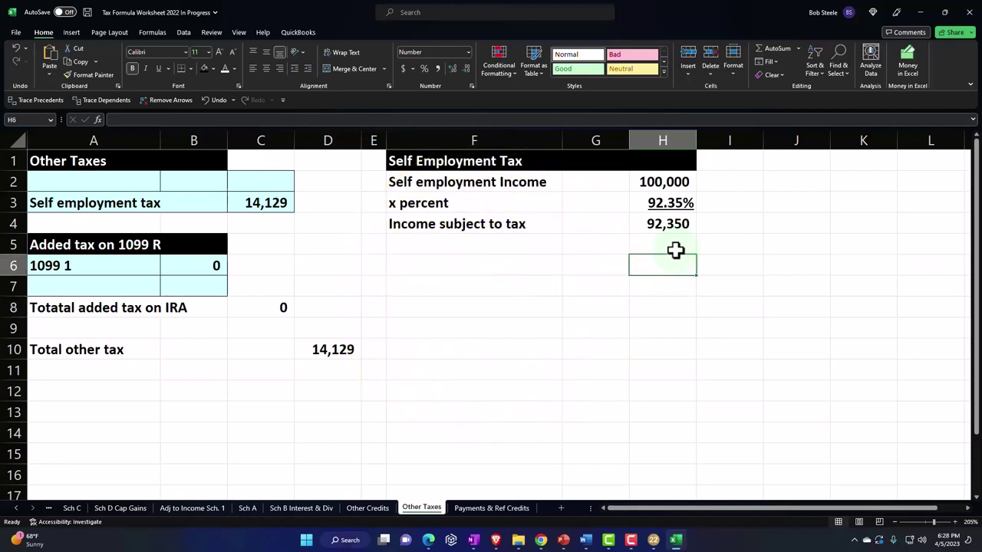
text(SS)
key(Tab)
text(ME)
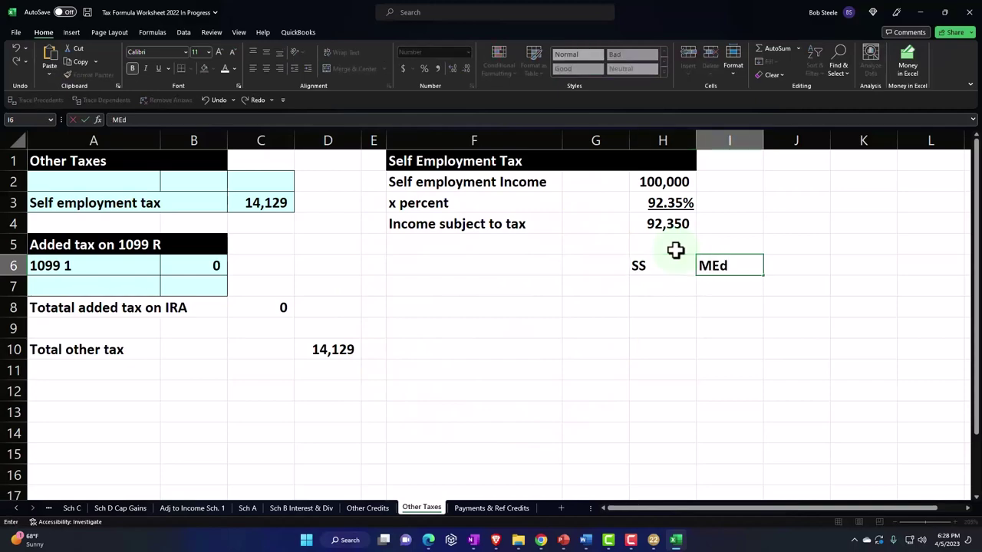
key(Return)
- Link cell F7 to the "Income subject to tax" label with the formula +F4
key(Left)
key(Left)
key(Left)
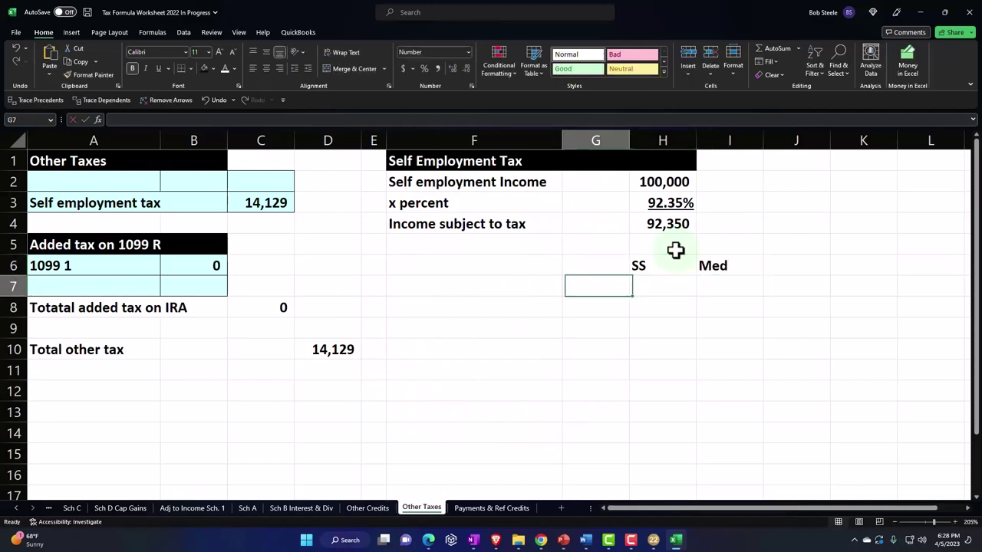
text(+)
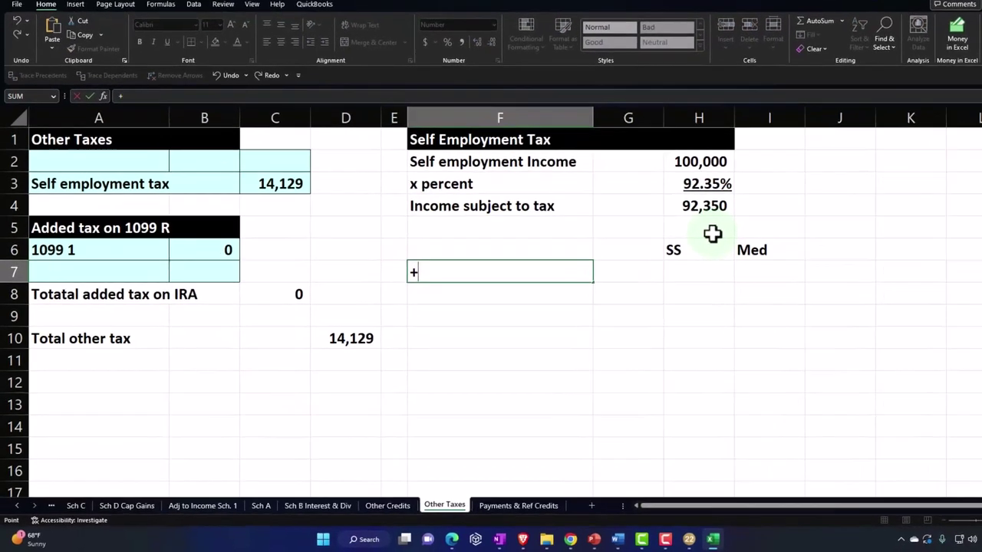
key(Up)
key(Up)
key(Up)
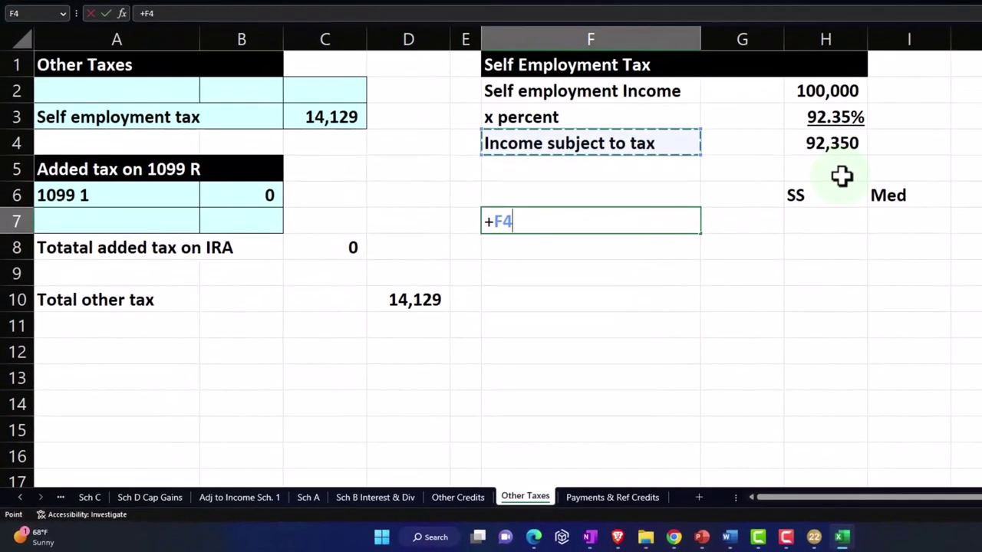
key(Return)
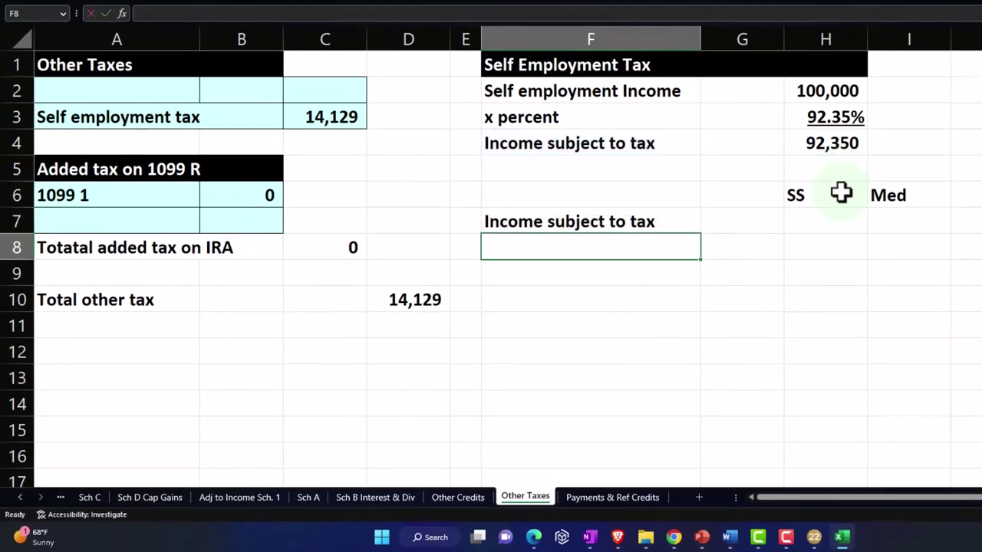
- Extend the label in F4 to read "Income subject to tax before cap"
double_click(678, 143)
text(before cap)
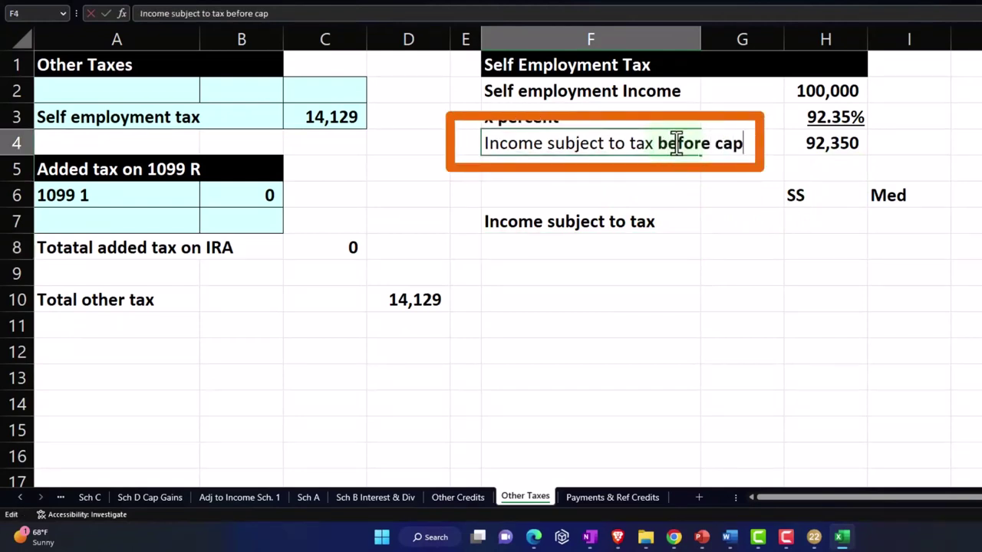
key(Return)
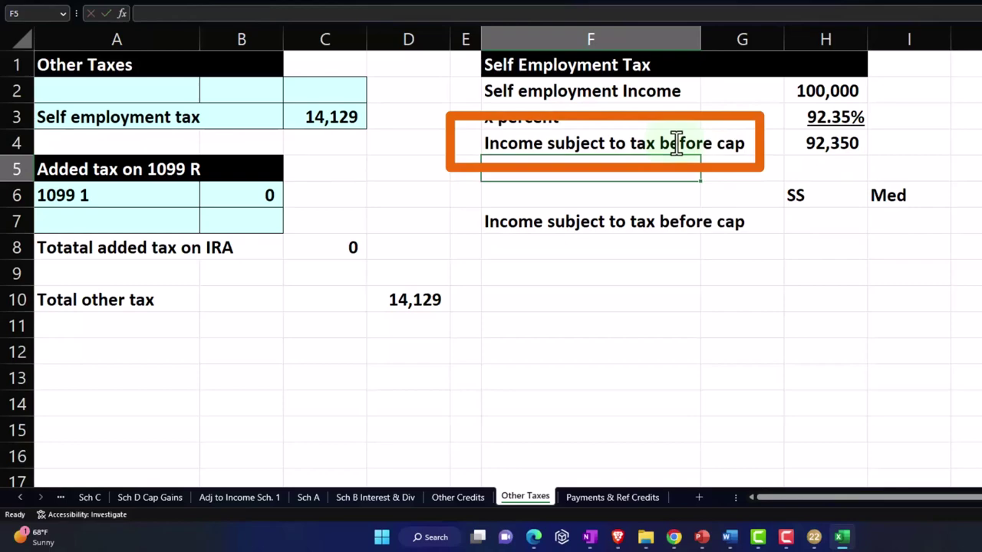
- Label F5 "Cap SS", check the cap on Schedule SE in Lacerte, and enter 147,000 in G5 of the Excel worksheet
text(Cap SS)
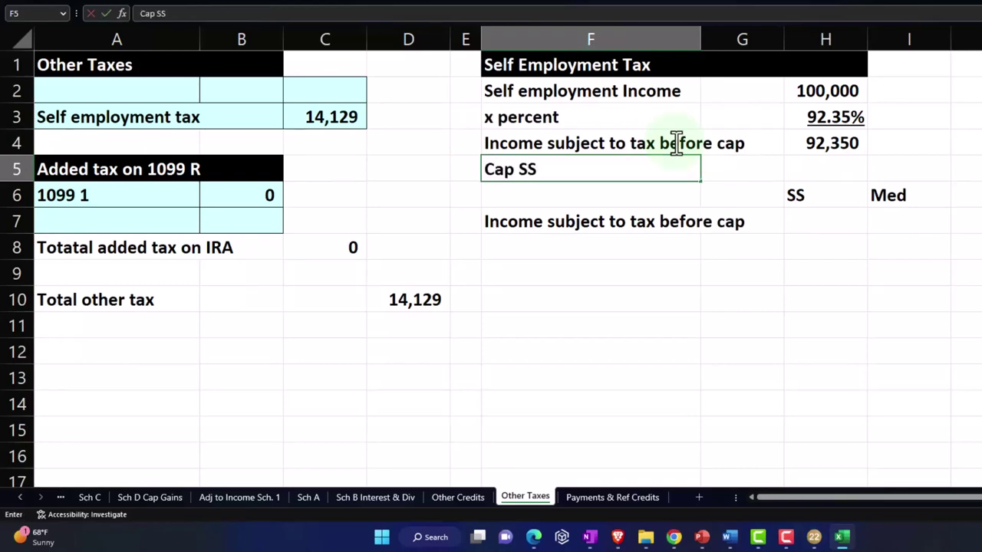
key(Tab)
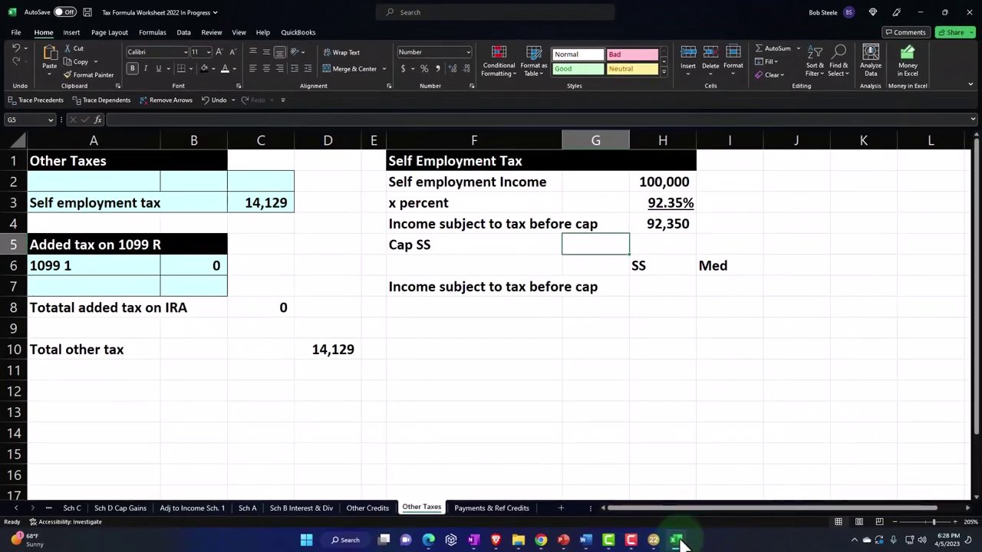
click(678, 541)
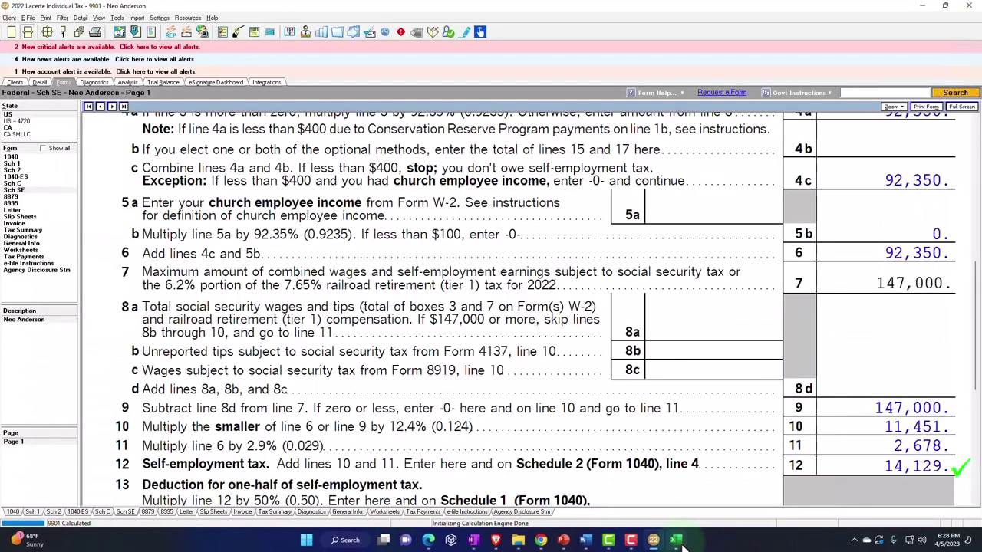
click(676, 541)
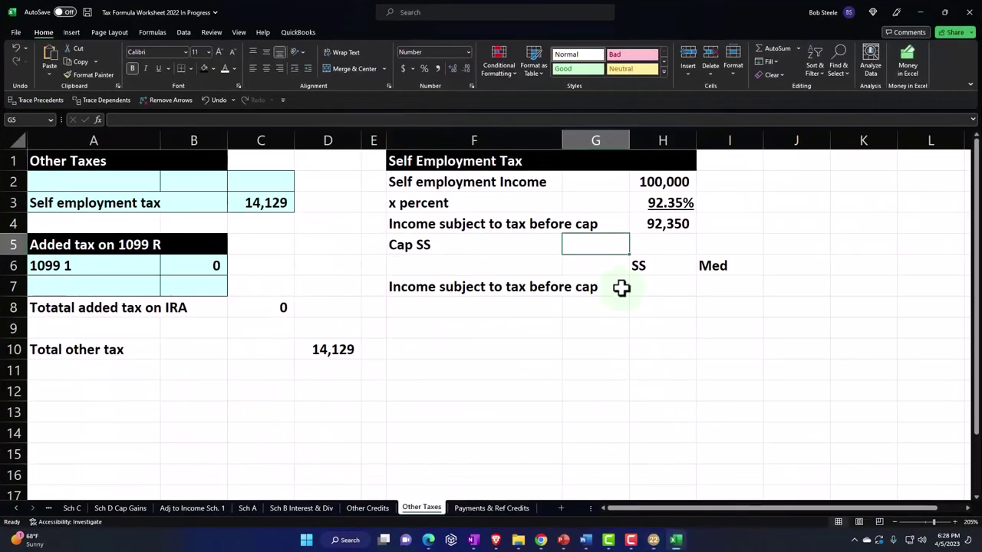
text(147,000)
key(Return)
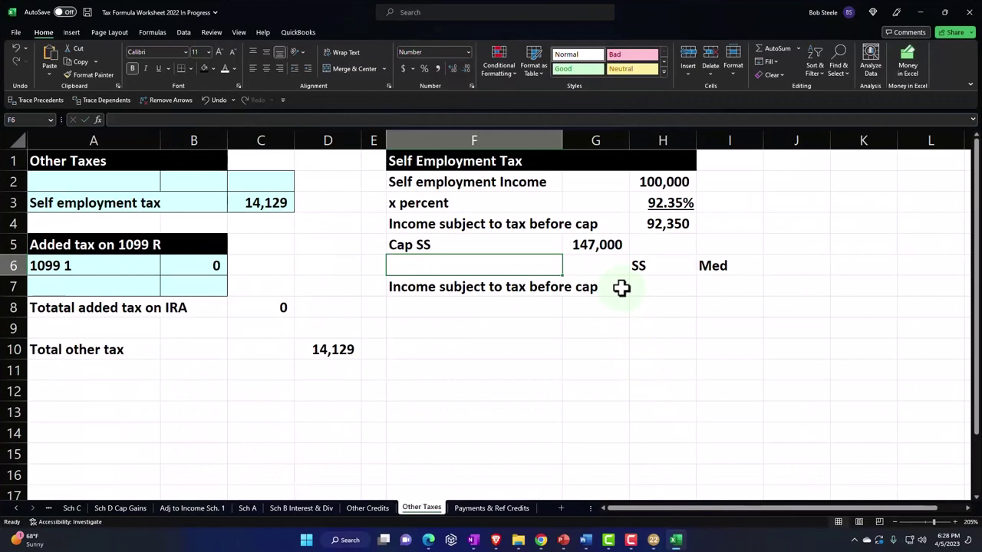
- Format the SS and Med headings in H6:I6 as centered white text on a black fill
key(Up)
key(Right)
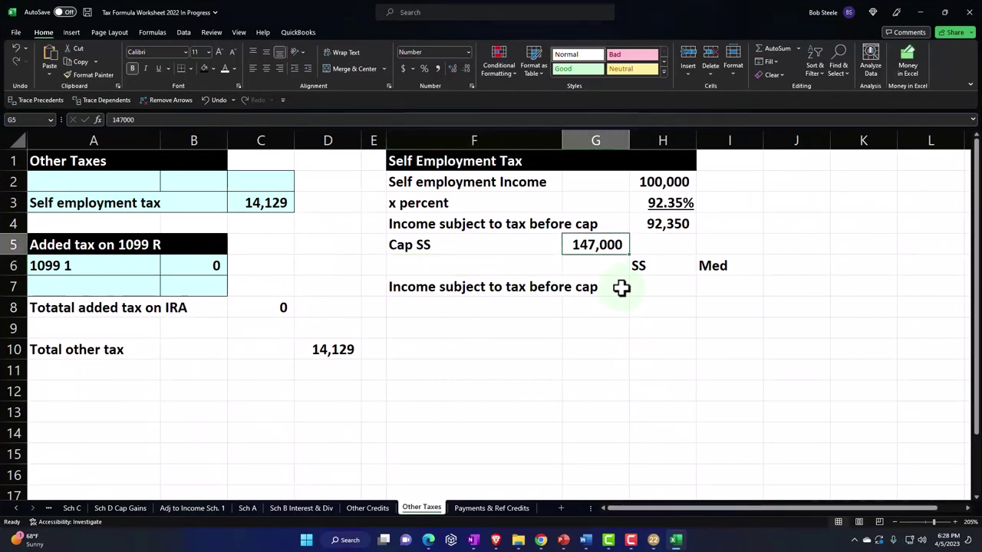
key(Down)
key(Right)
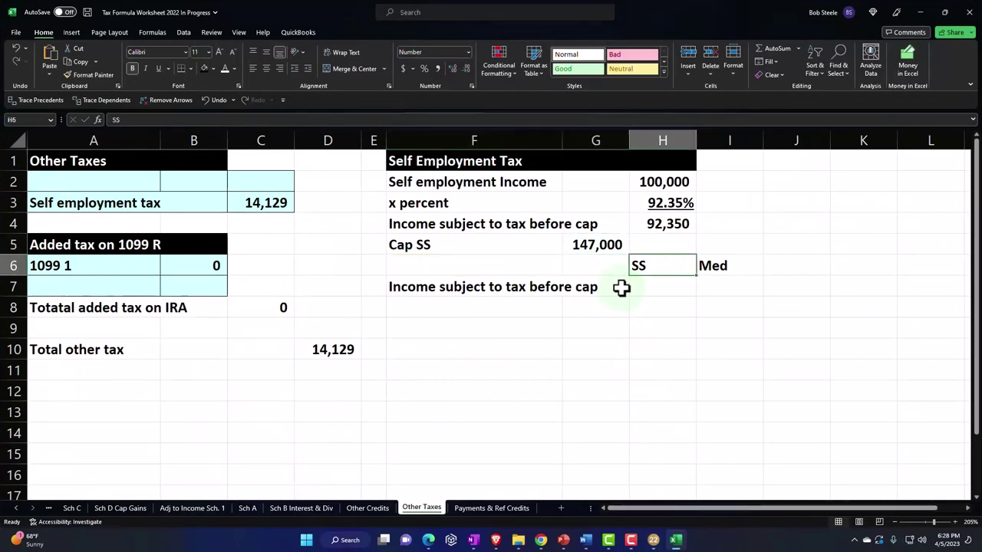
key(shift+Right)
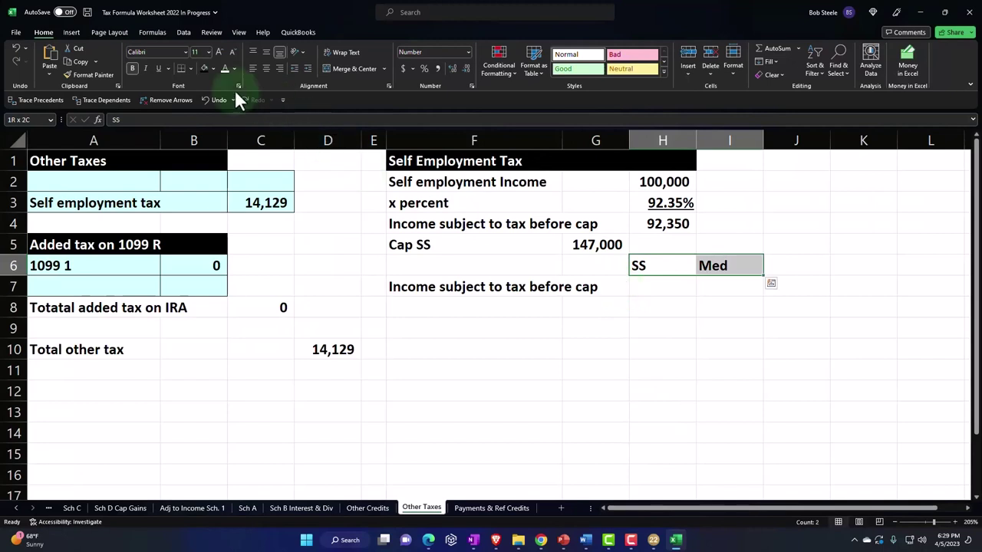
click(224, 68)
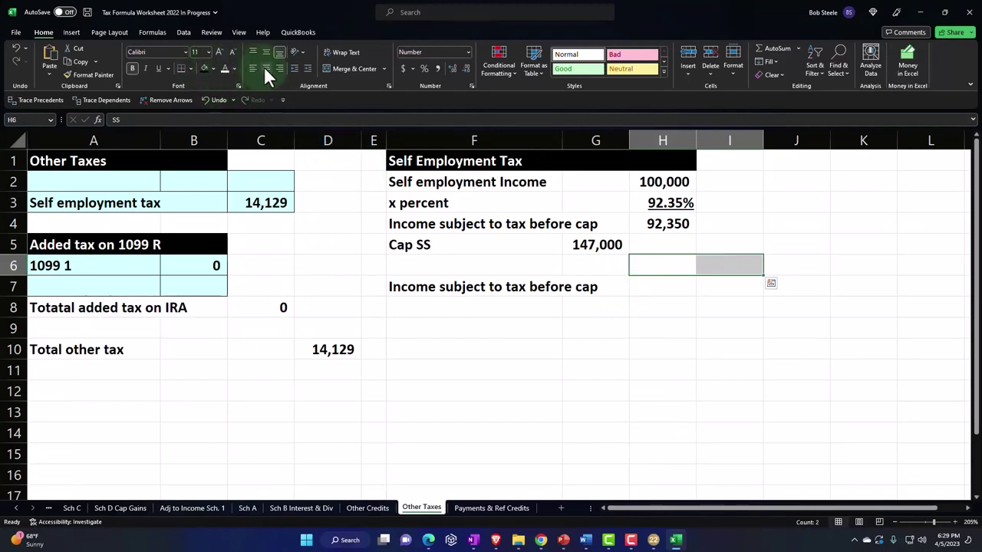
click(203, 68)
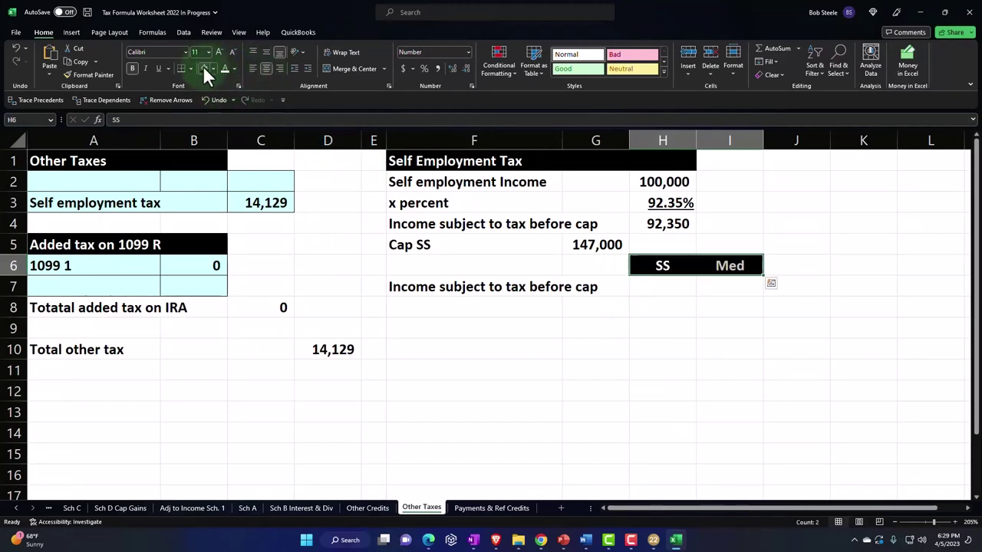
- Move the Cap SS amount from G5 to H5, directly below the income subject to tax
click(478, 325)
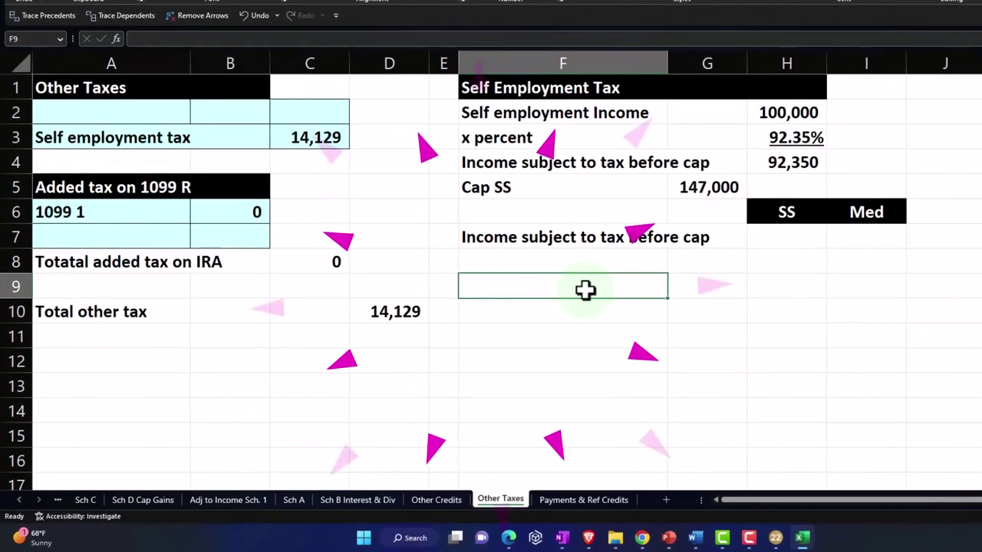
click(788, 238)
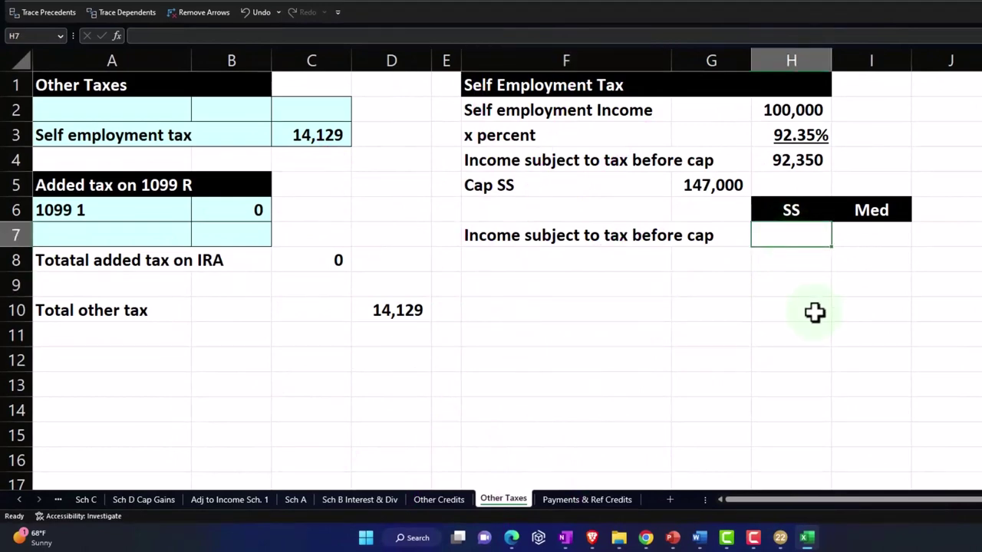
click(695, 186)
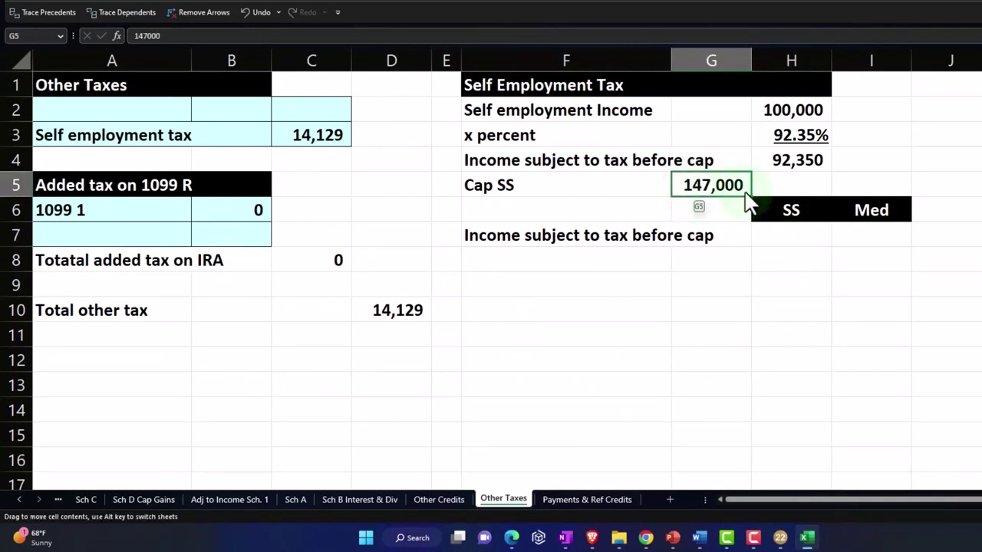
drag(749, 201, 773, 189)
- Calculate the Social Security taxable income in H7 with the formula =MIN(H4:H5)
click(788, 237)
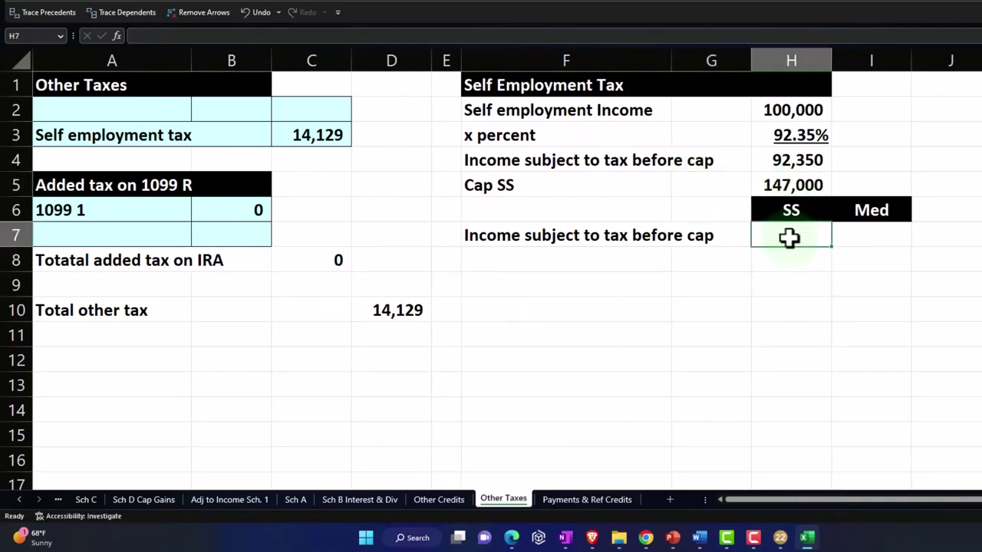
drag(784, 158, 786, 184)
click(806, 237)
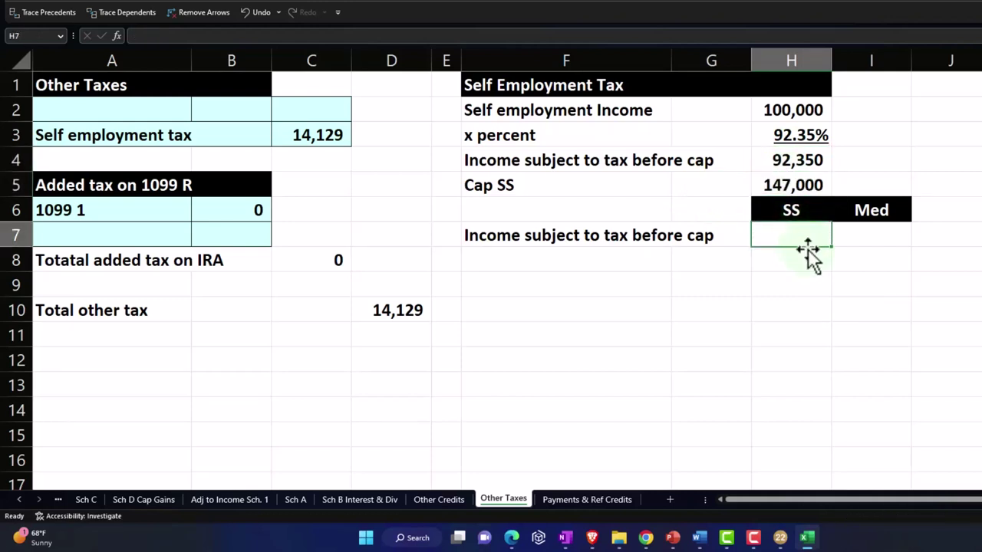
text(=)
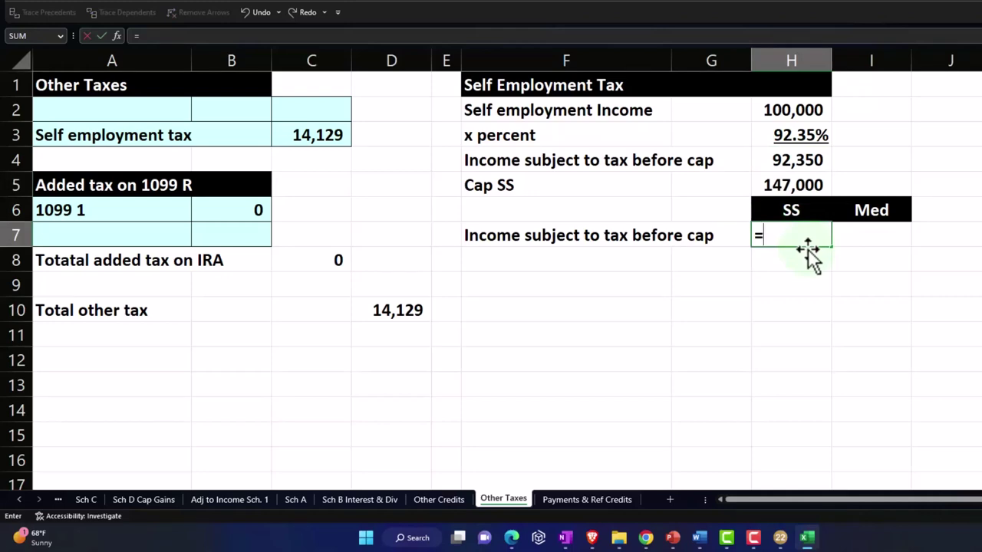
text(mu)
key(BackSpace)
text(in)
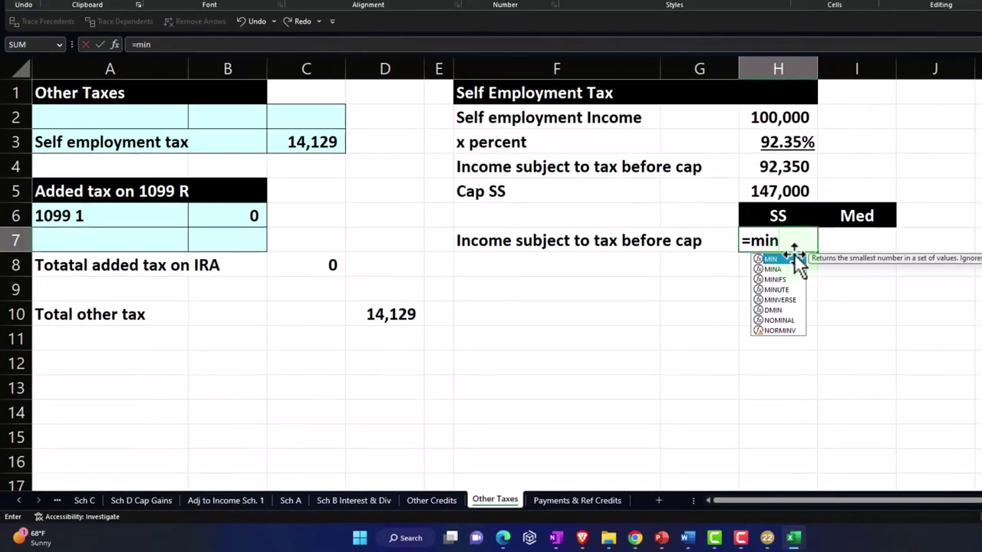
text(()
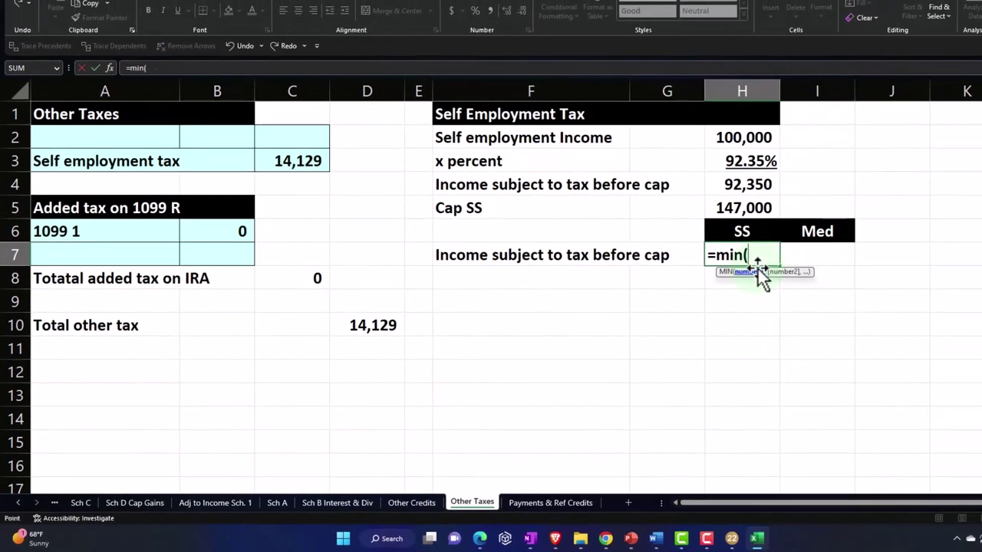
key(Up)
key(Up)
key(Up)
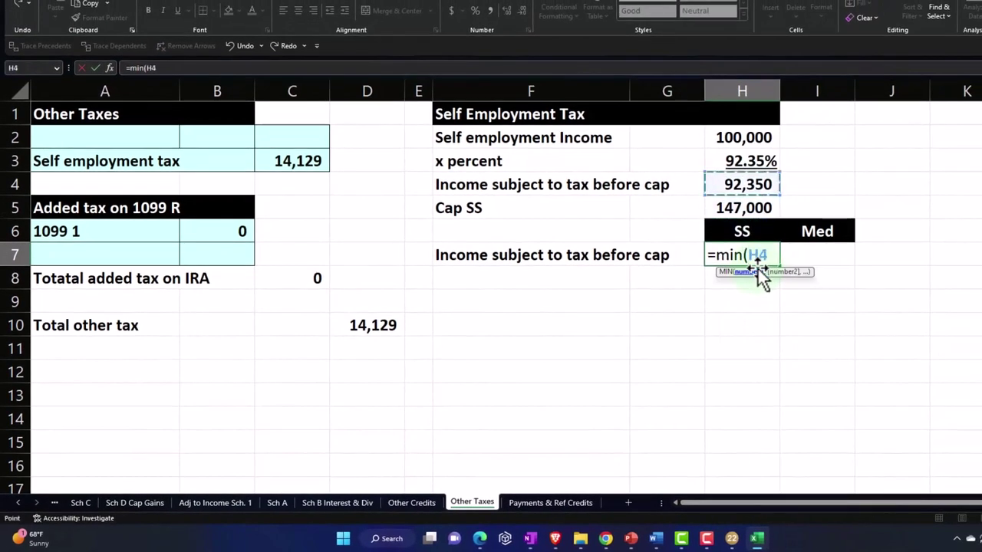
key(shift+Down)
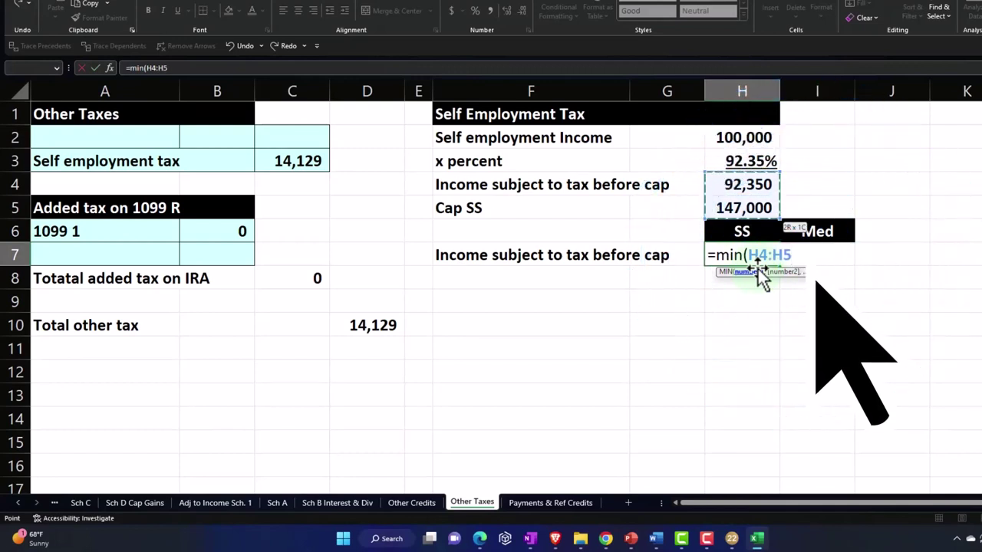
key(Return)
click(756, 265)
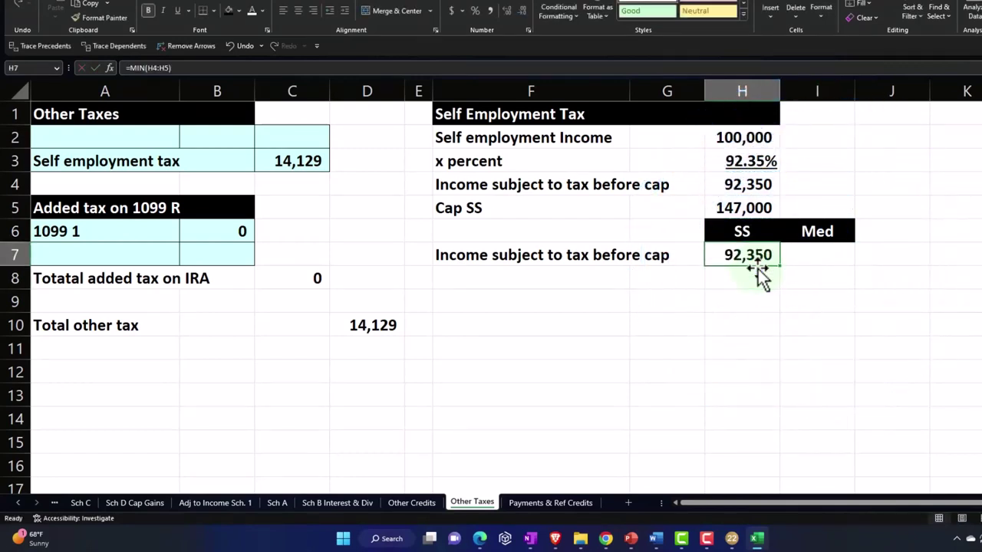
- Set the Medicare taxable income in I7 to the uncapped income with the formula =H4
key(Right)
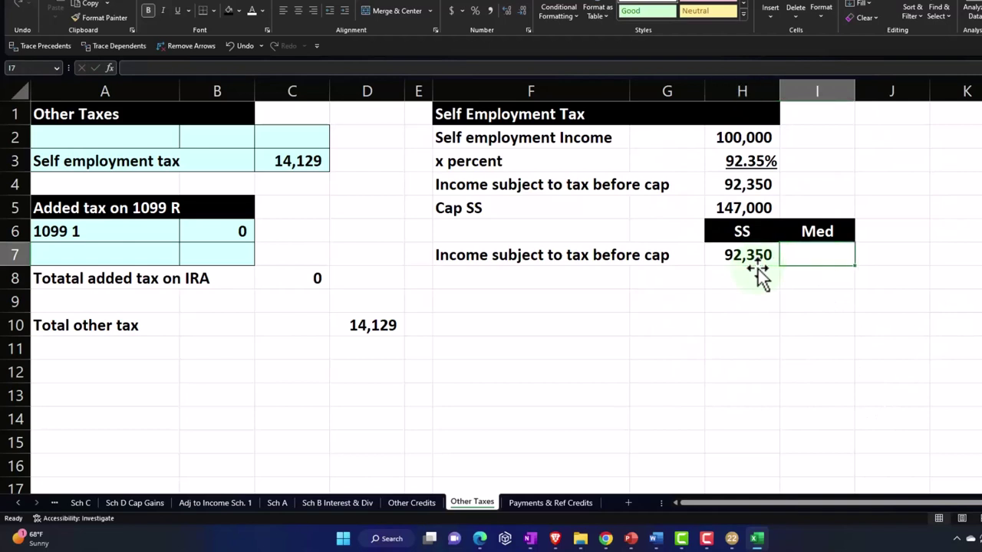
text(=)
key(Up)
key(Up)
key(Left)
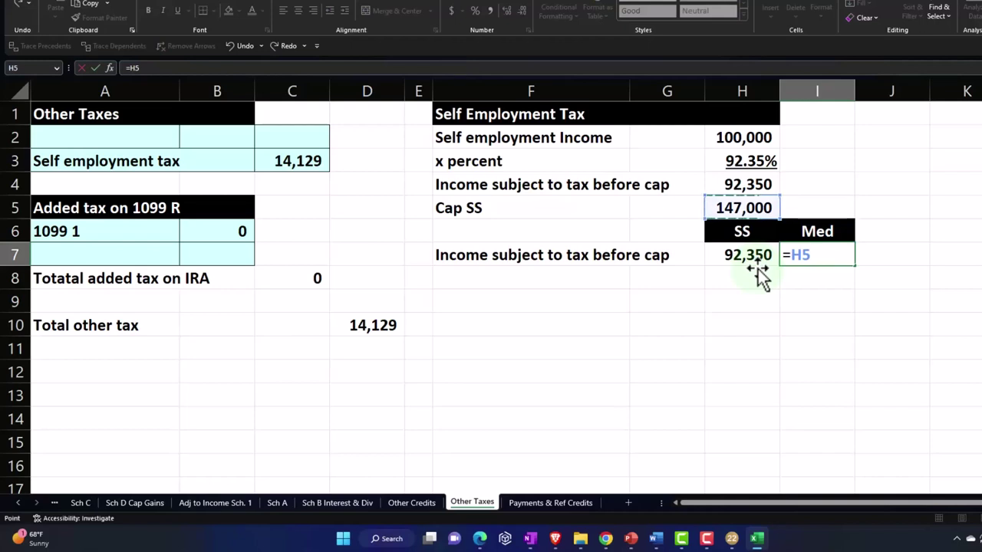
key(Up)
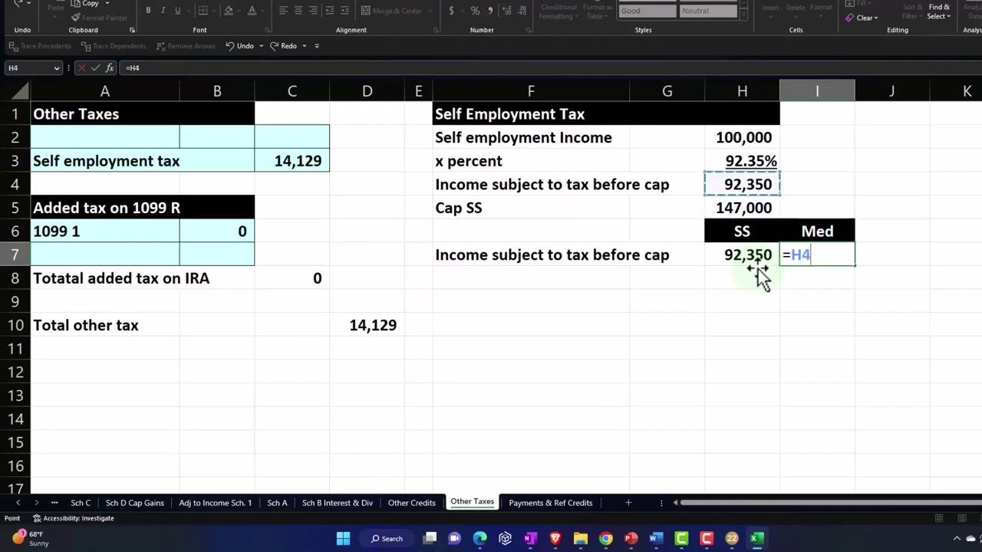
key(Return)
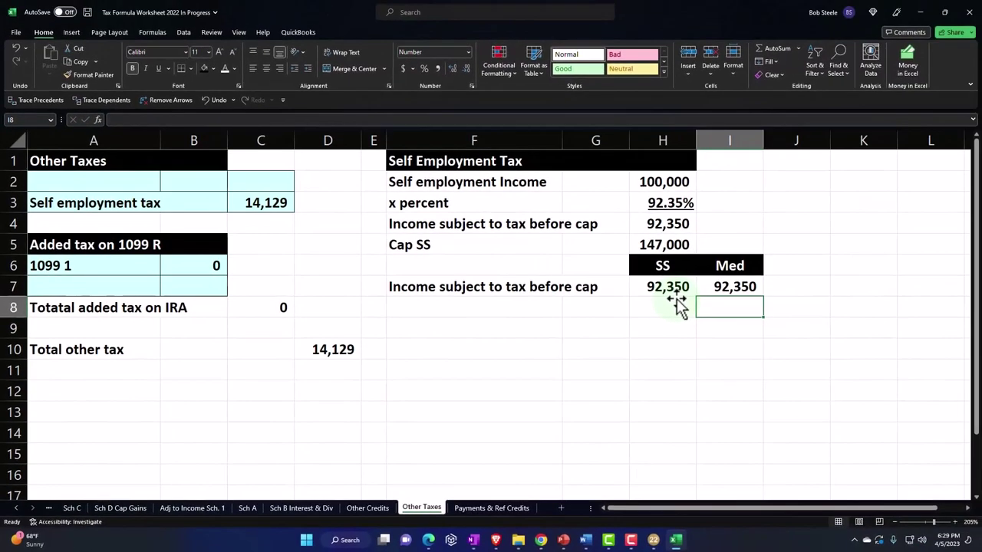
- Check the rate lines of Schedule SE in Lacerte, and label F8 as Rates in the Excel worksheet
click(677, 540)
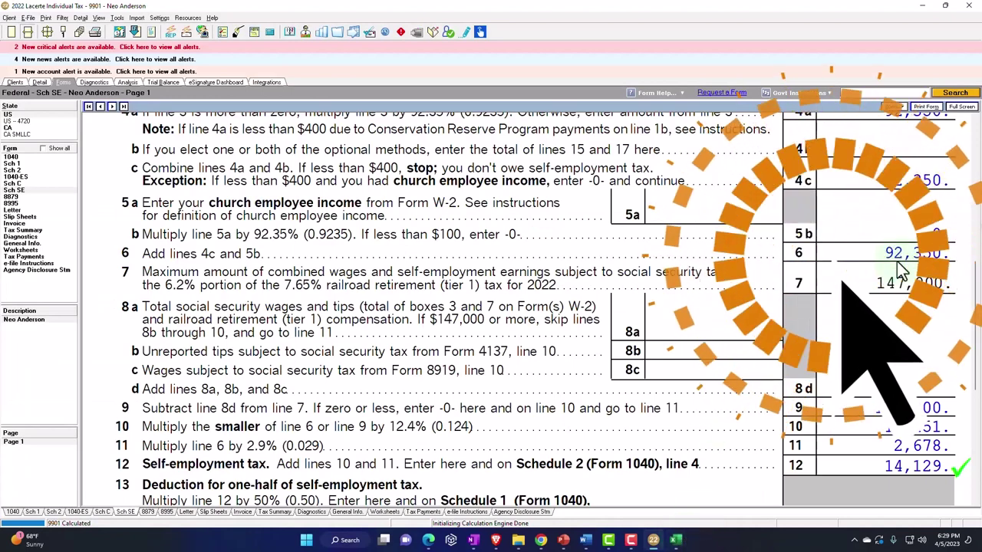
scroll(901, 269, down, 1)
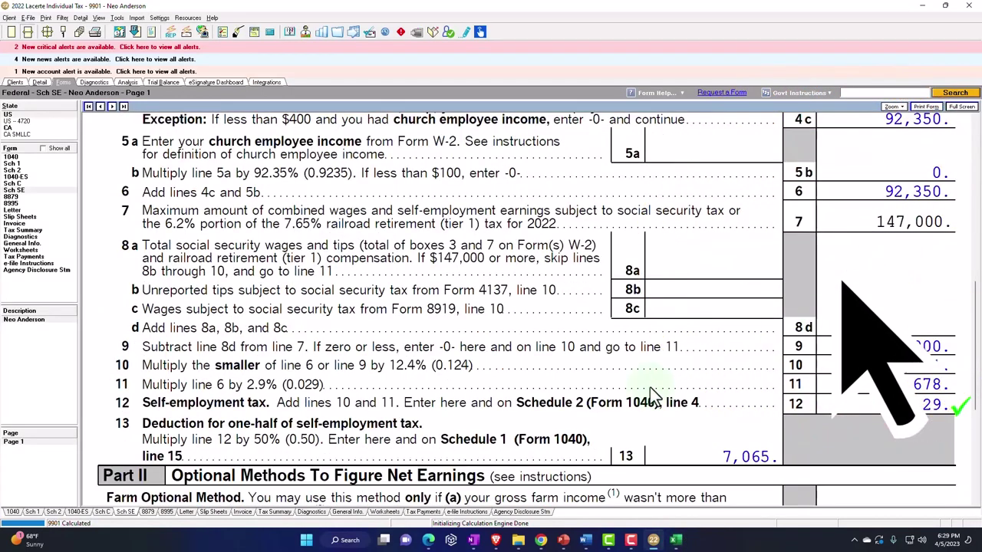
click(675, 540)
click(441, 309)
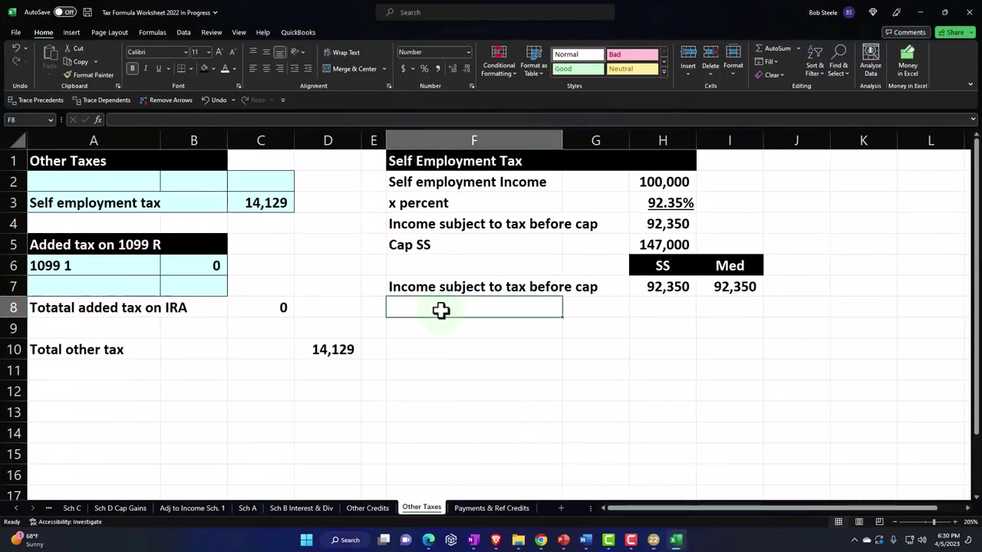
text(Rates)
key(Tab)
key(Tab)
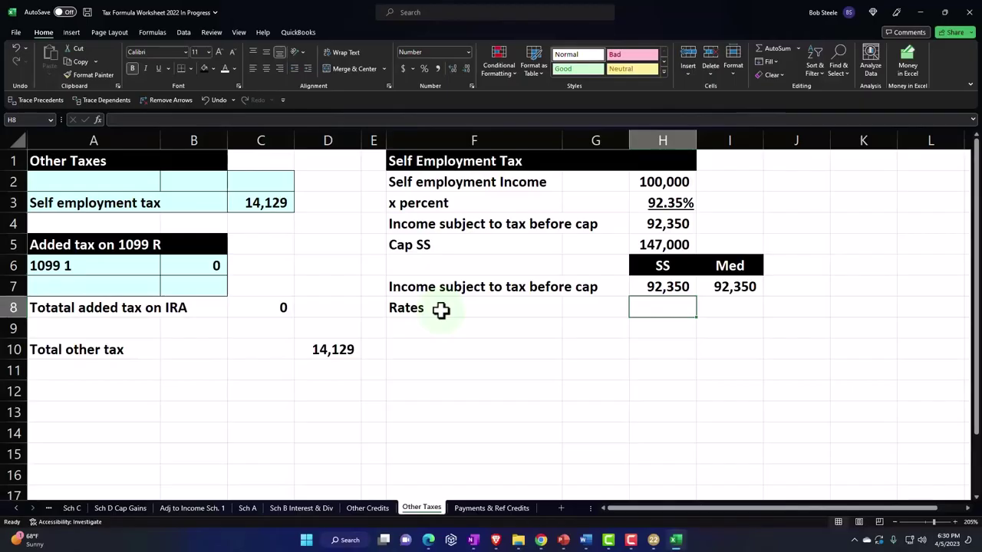
- Calculate the Social Security rate in H8 with the formula =.062*2
text(=0)
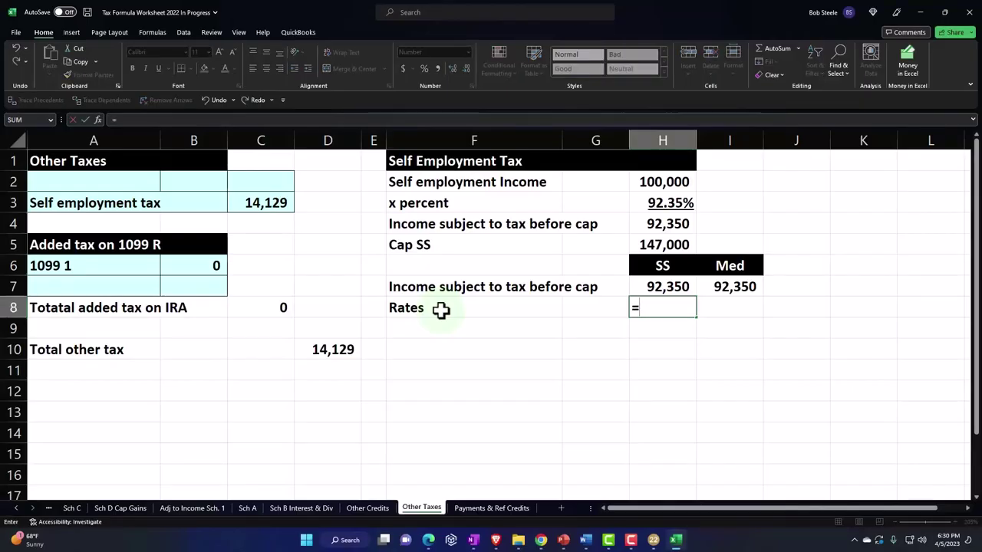
text(.062)
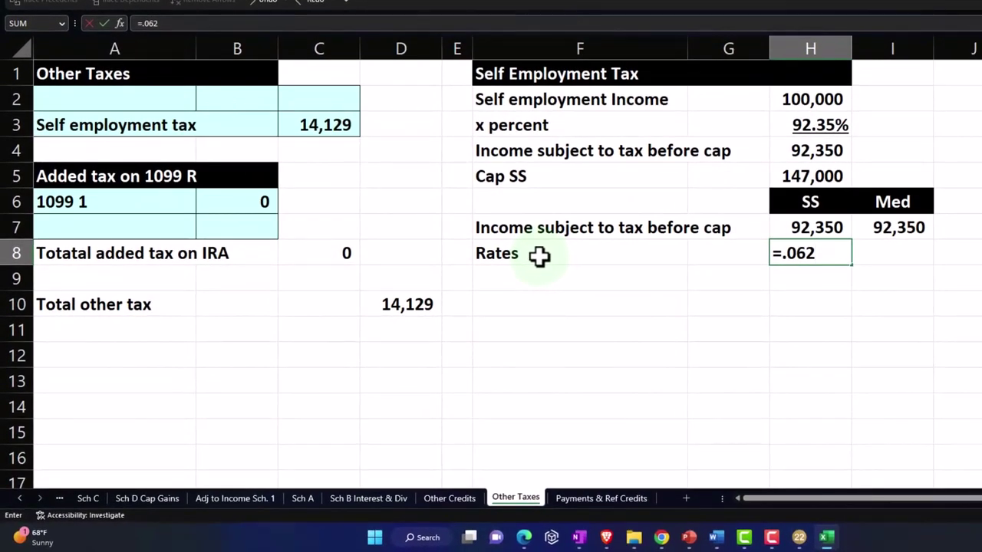
text(*2)
key(Return)
click(540, 257)
key(Right)
key(Right)
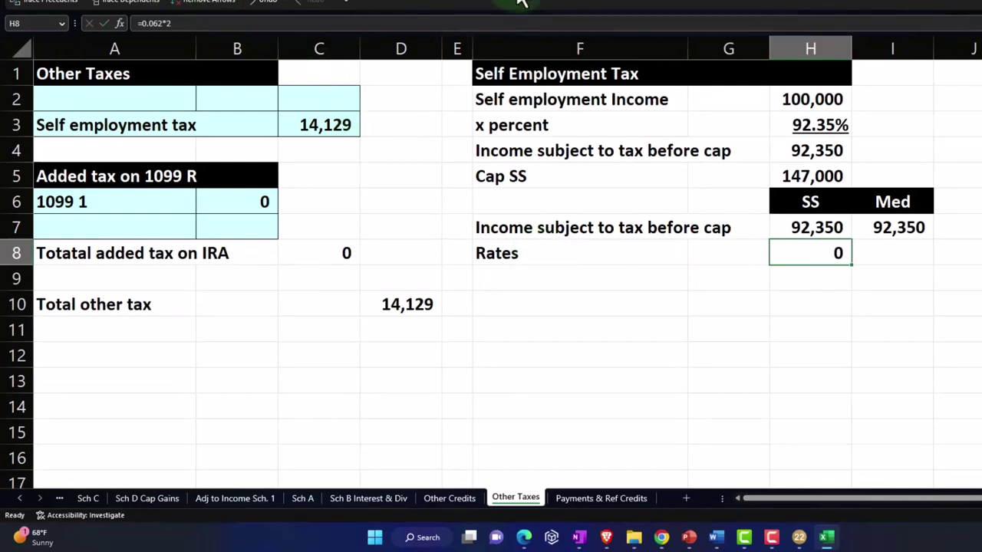
- Format the Social Security rate in H8 as a percentage with two decimals
key(ctrl+shift+5)
key(alt+h)
key(0)
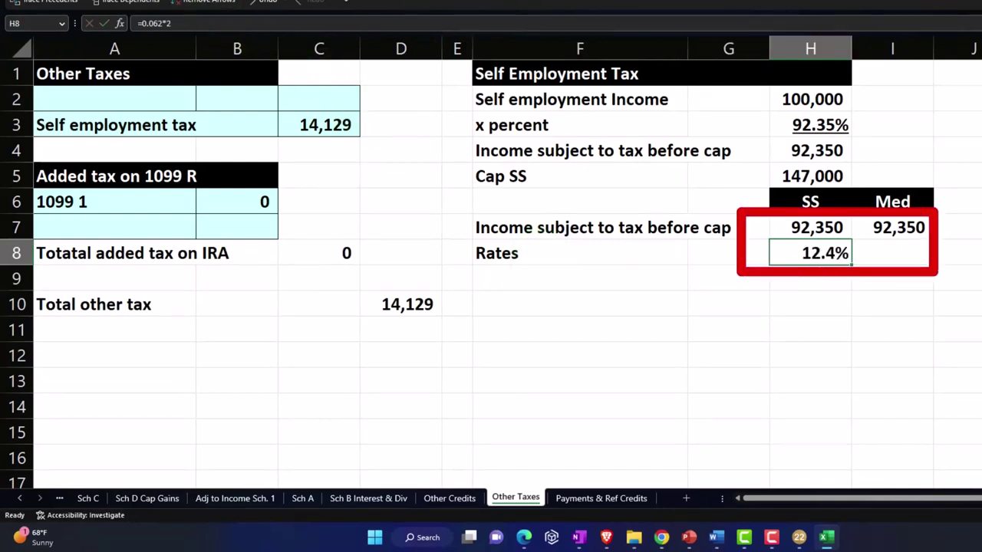
key(alt+h)
key(0)
- Calculate the Medicare rate in I8 with the formula =.0145*2
click(902, 256)
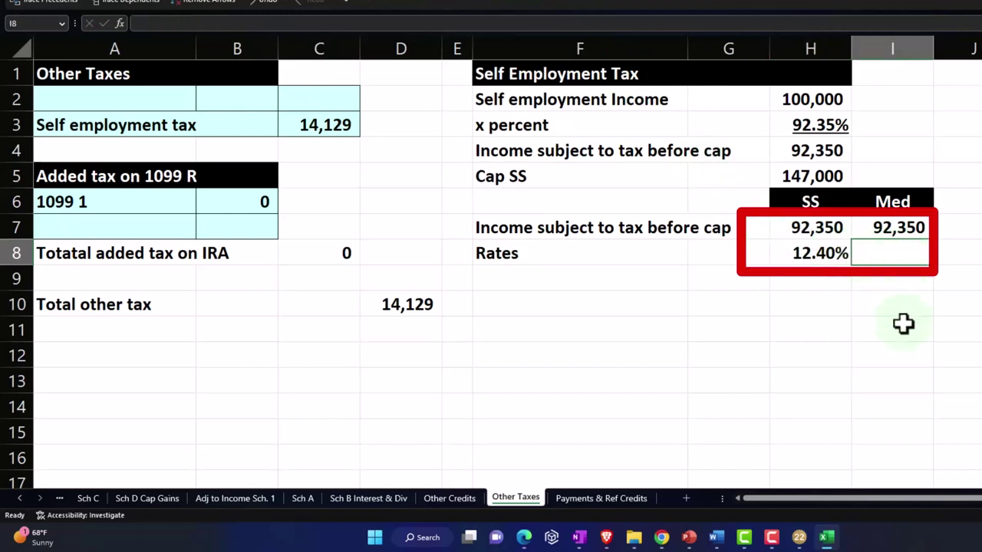
text(=)
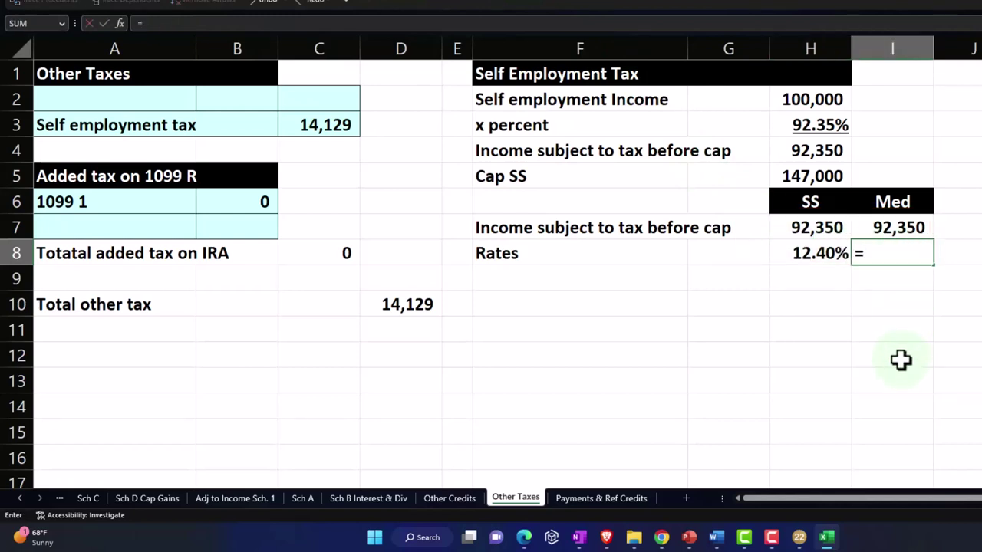
text(0.0145)
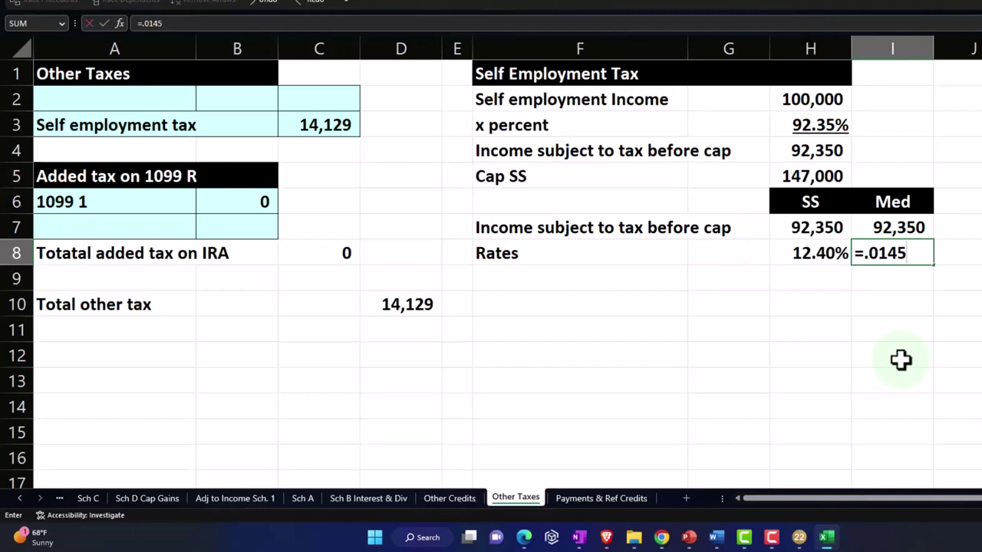
text(*2)
key(ctrl+Return)
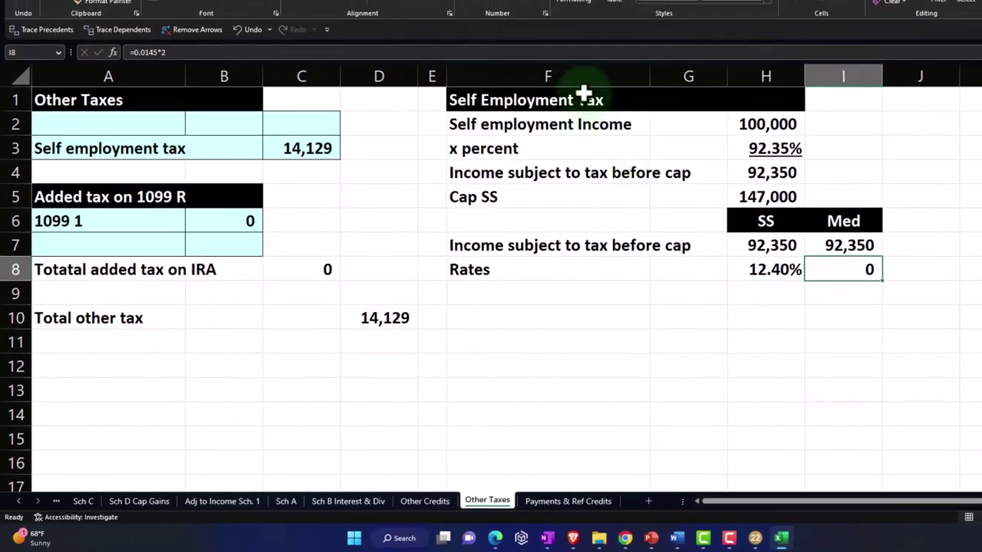
- Format the Medicare rate in I8 as a percentage with two decimals
click(492, 7)
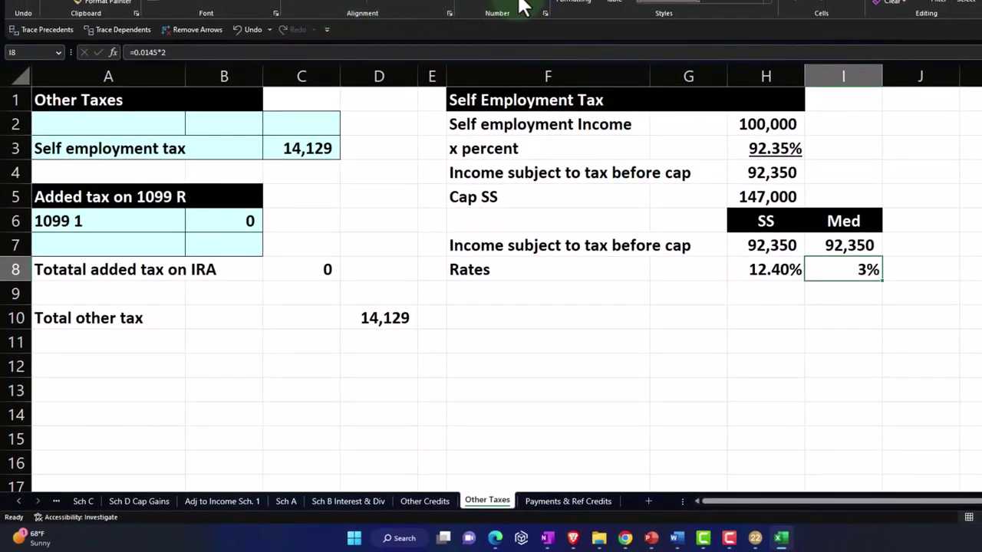
click(522, 7)
click(522, 7)
- Underline the Social Security and Medicare rates in H8:I8
click(752, 324)
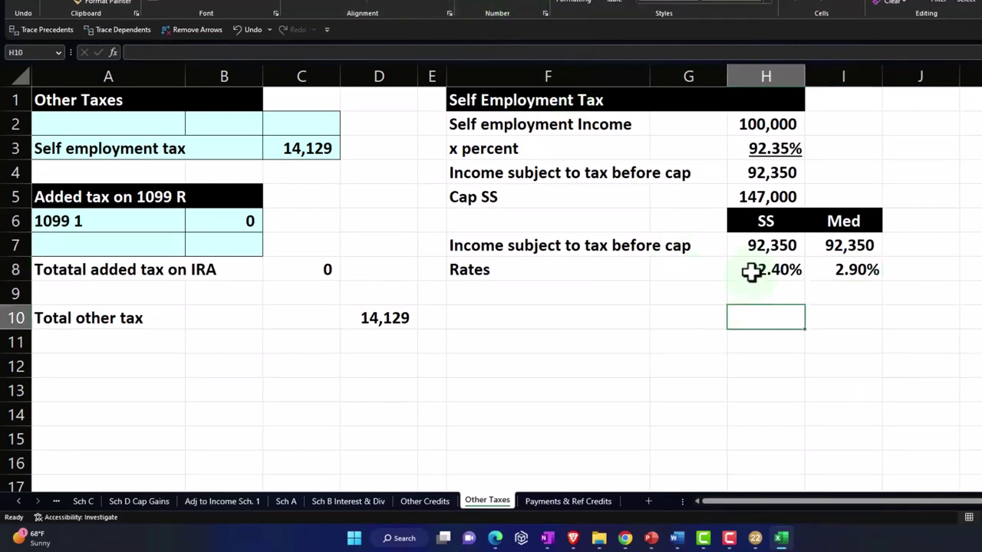
drag(752, 271, 848, 273)
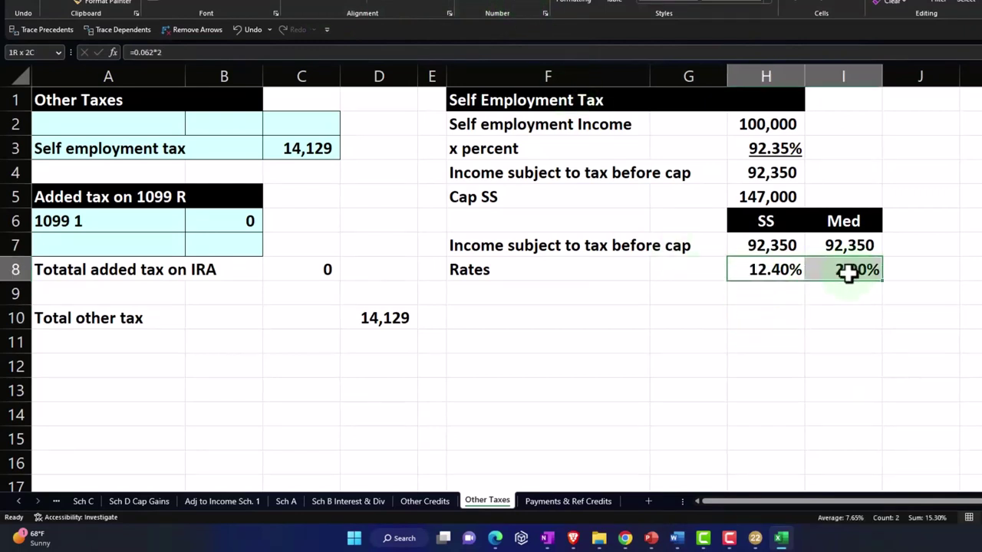
click(196, 8)
- Label F9, directly below Rates, as Tax
click(512, 297)
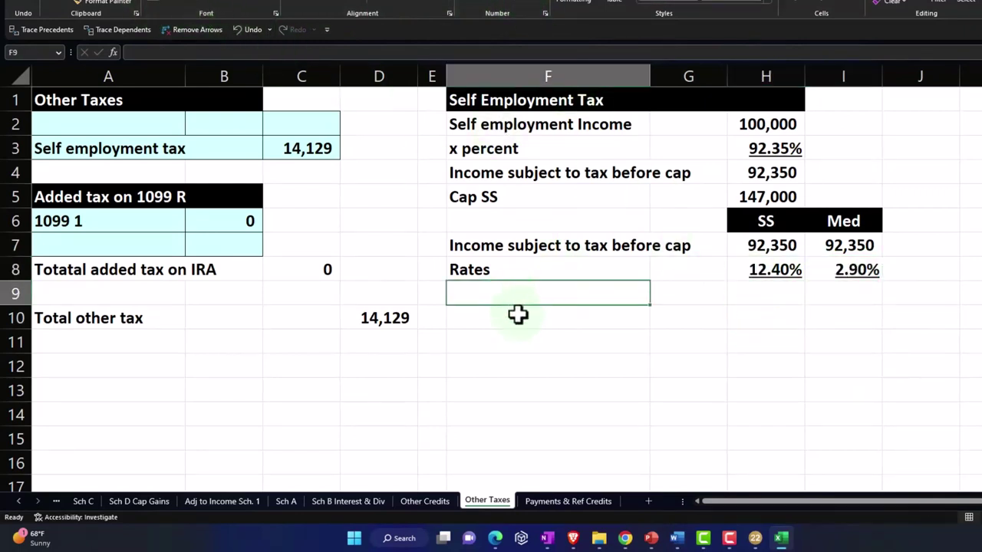
text(Ta)
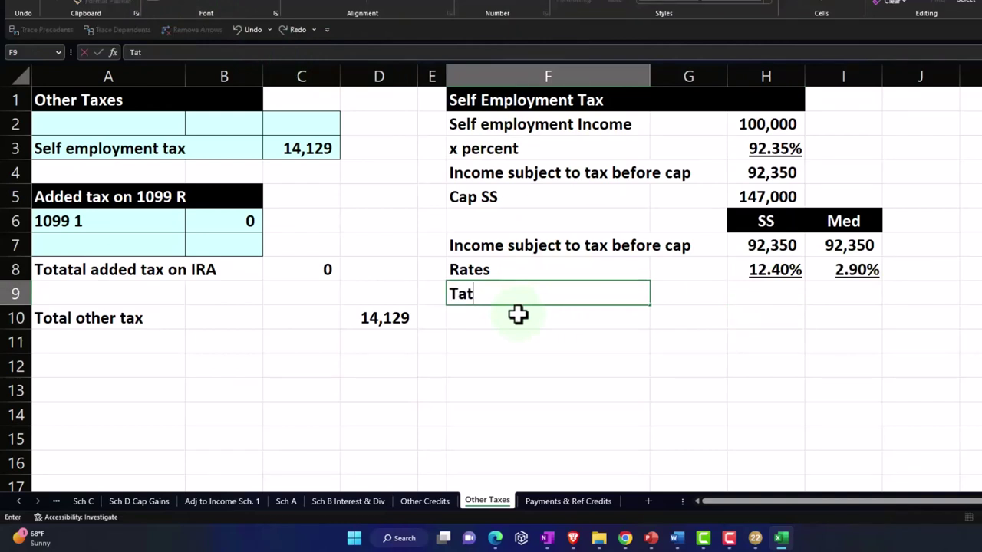
text(x)
key(Tab)
key(Tab)
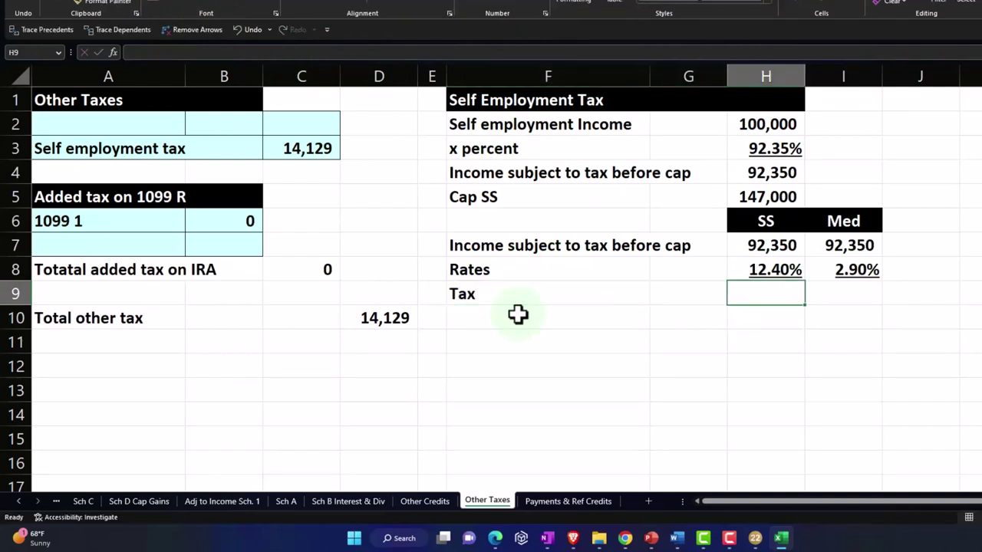
- Calculate the Social Security tax in H9 with the formula =H7*H8
text(=)
key(Up)
key(Up)
text(*)
key(Up)
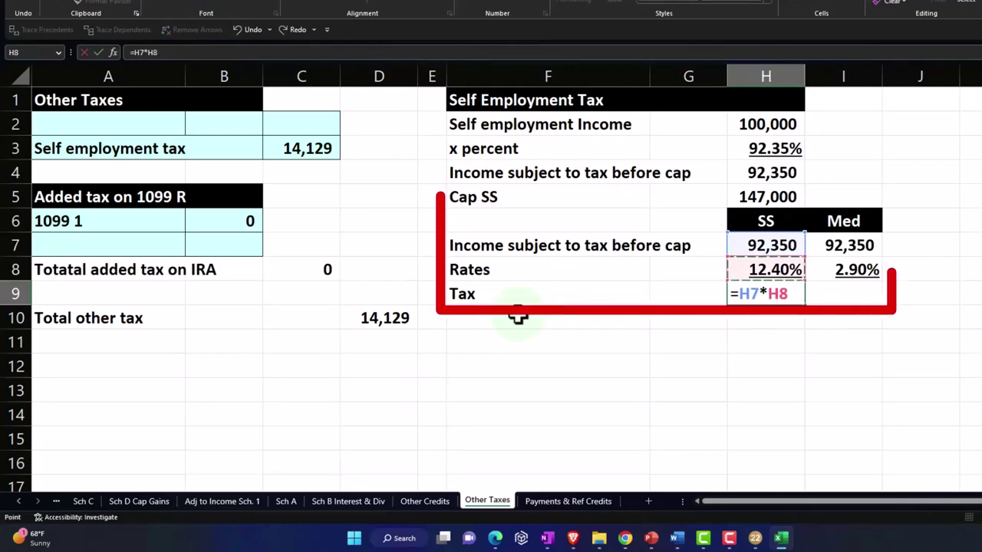
key(Return)
- Calculate the Medicare tax in I9 by multiplying the income in I7 by the rate in I8
key(Right)
key(Right)
key(Right)
key(Up)
text(=)
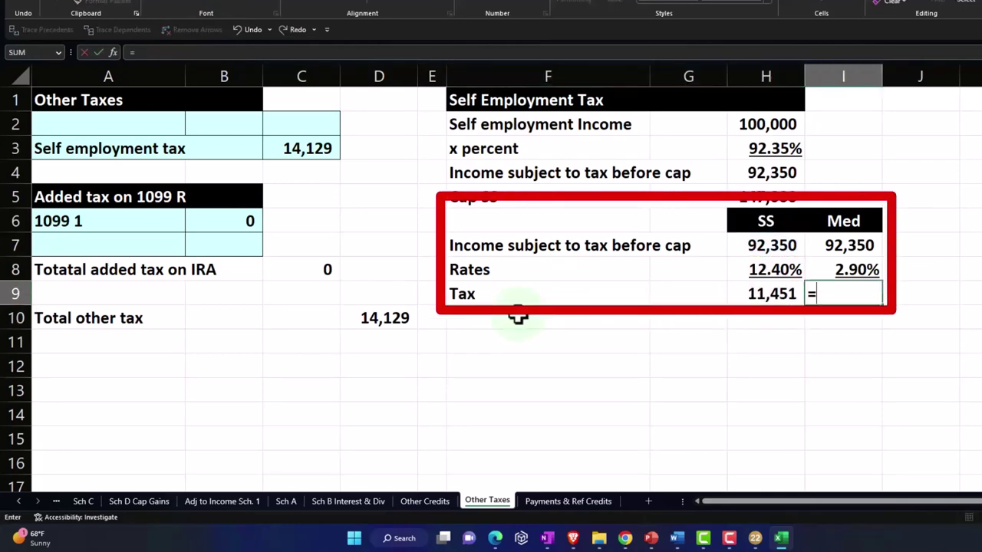
key(Up)
key(Up)
text(*)
key(Up)
key(Return)
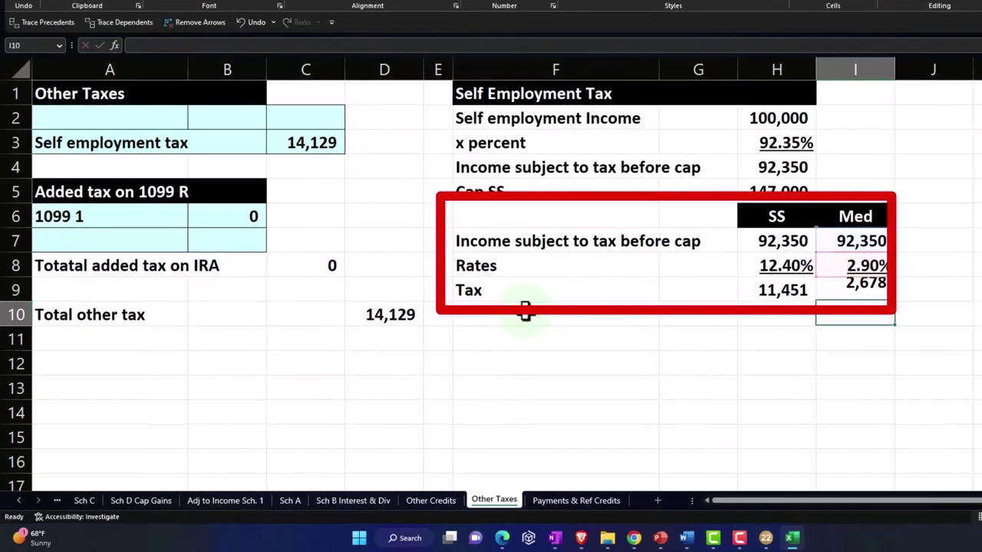
- Add up the Social Security and Medicare taxes in J9 with the formula =SUM(H9:I9)
key(Right)
key(Up)
text(=sum)
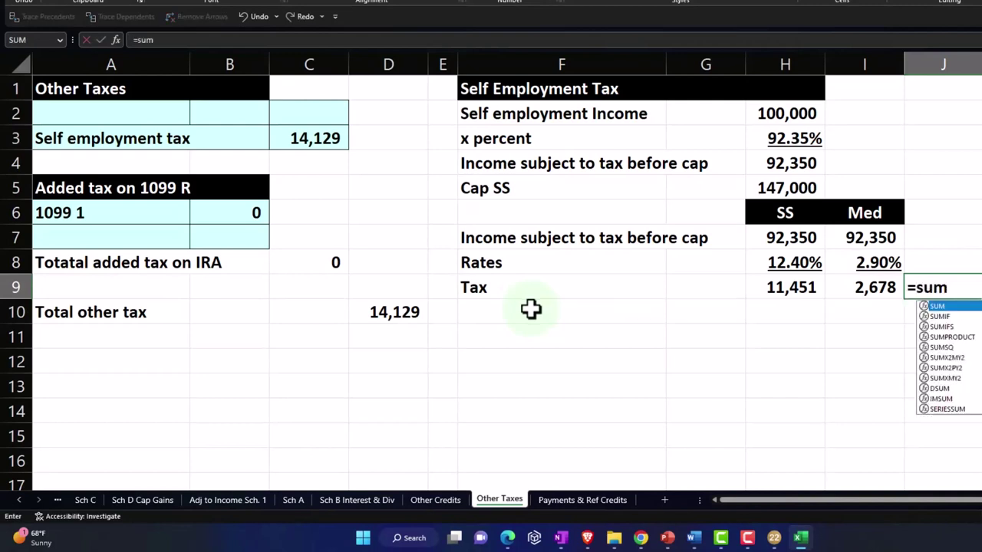
text(()
key(Left)
key(shift+Left)
key(Return)
key(Up)
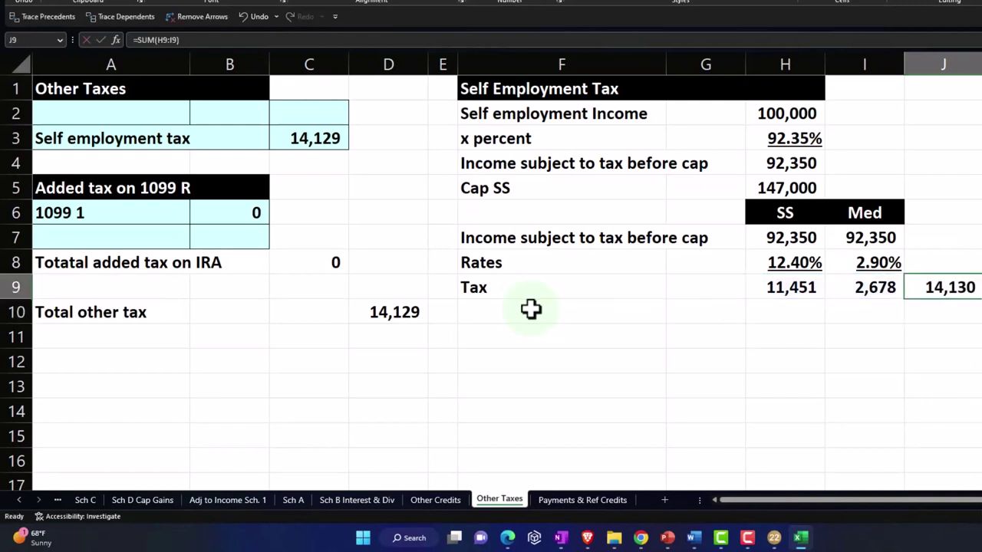
- Add a Total heading in J6 and format it as centered white text on a black fill
key(Up)
key(Up)
key(Up)
text(Total)
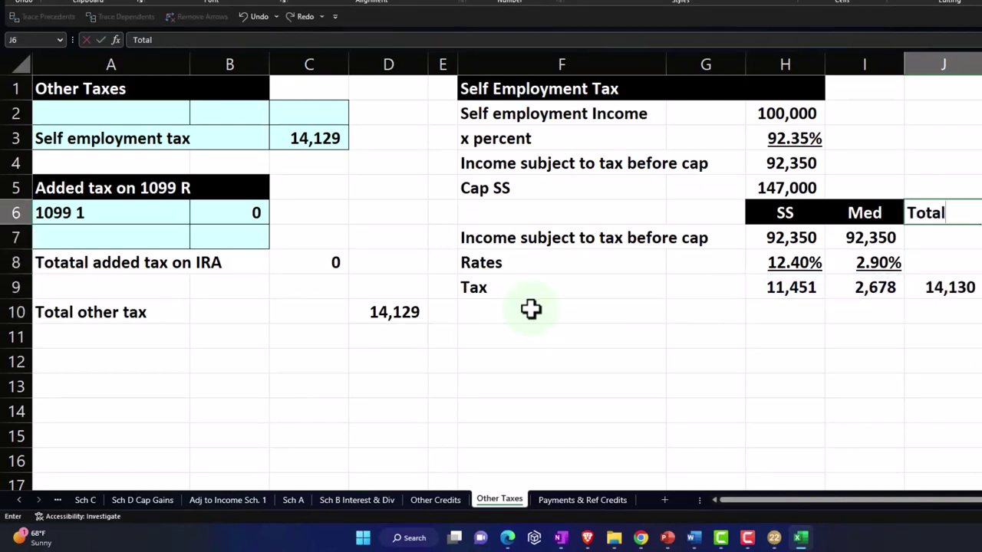
key(Return)
key(Up)
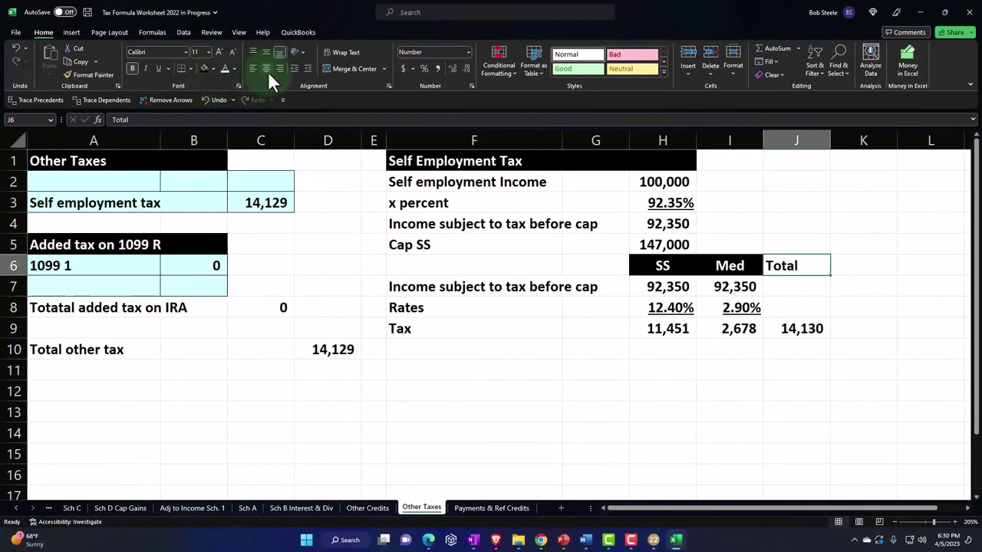
click(203, 69)
click(222, 68)
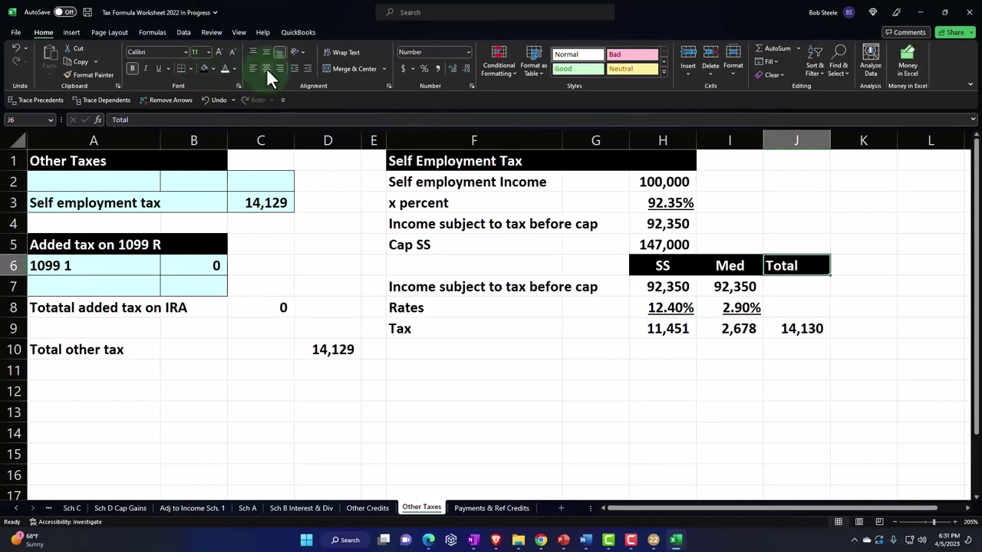
- Compare the calculated taxes with lines 10 to 12 of Schedule SE in Lacerte, then check Excel's total other tax in D10
click(652, 540)
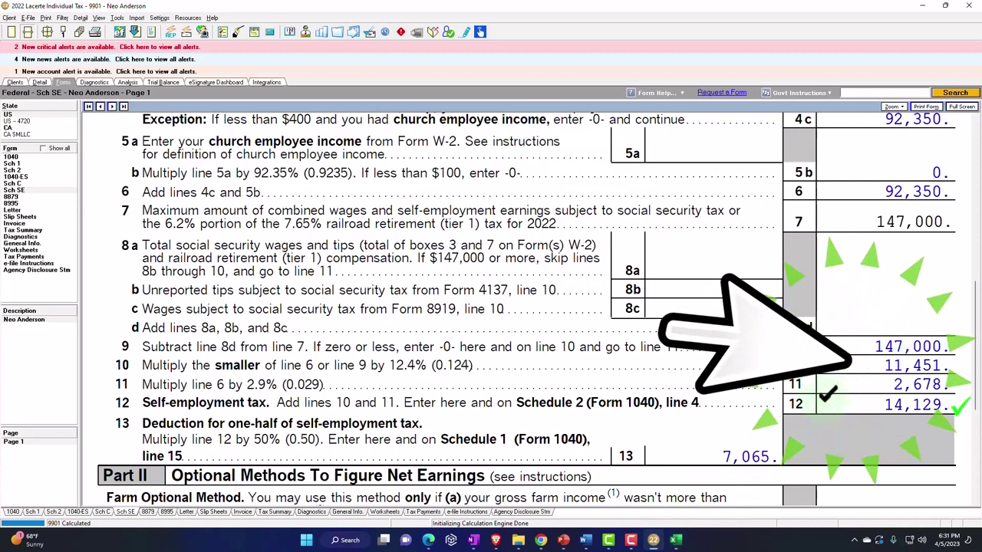
click(656, 541)
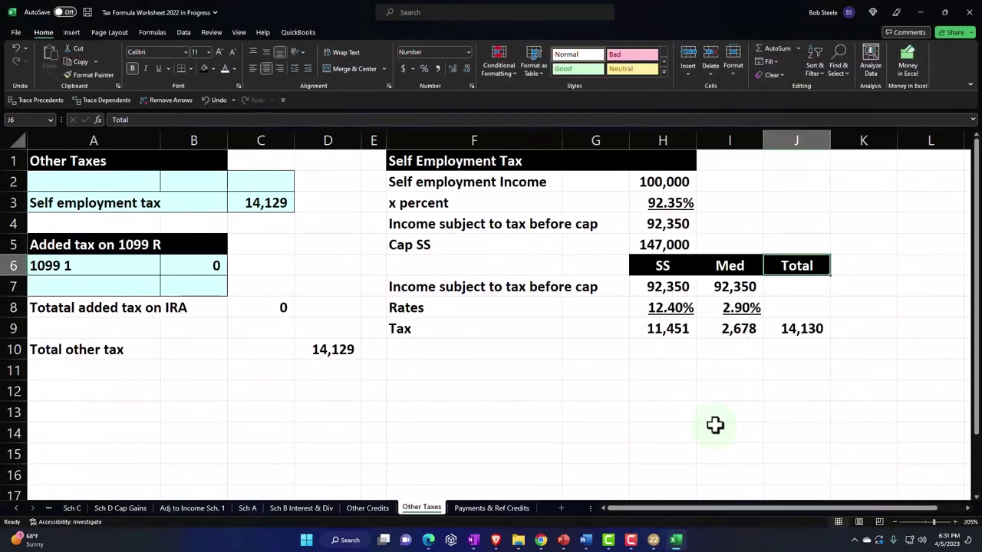
click(332, 351)
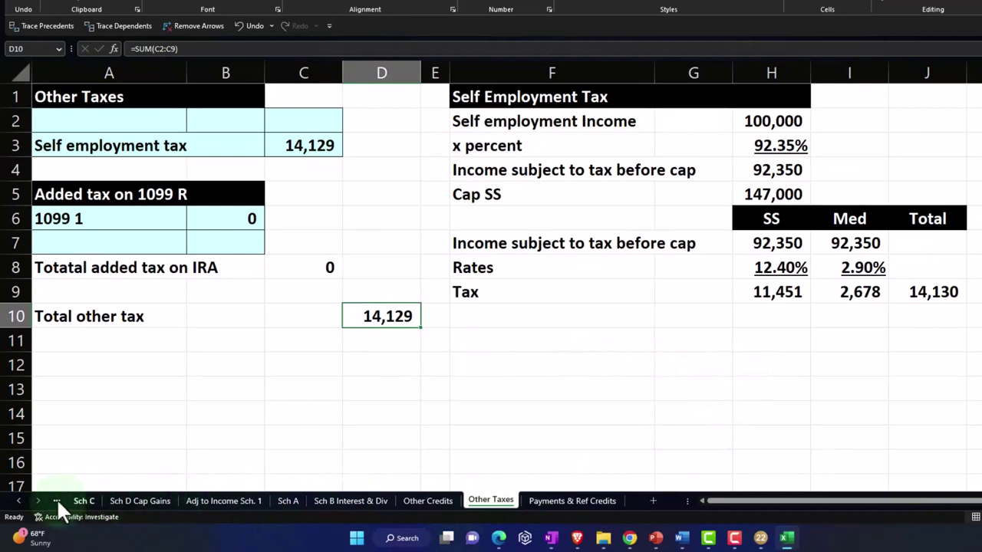
- Link the Other Taxes amount in D13 of the Tax Fromula F1040 sheet to the self-employment tax total with ='Other Taxes'!J9
click(19, 499)
click(19, 498)
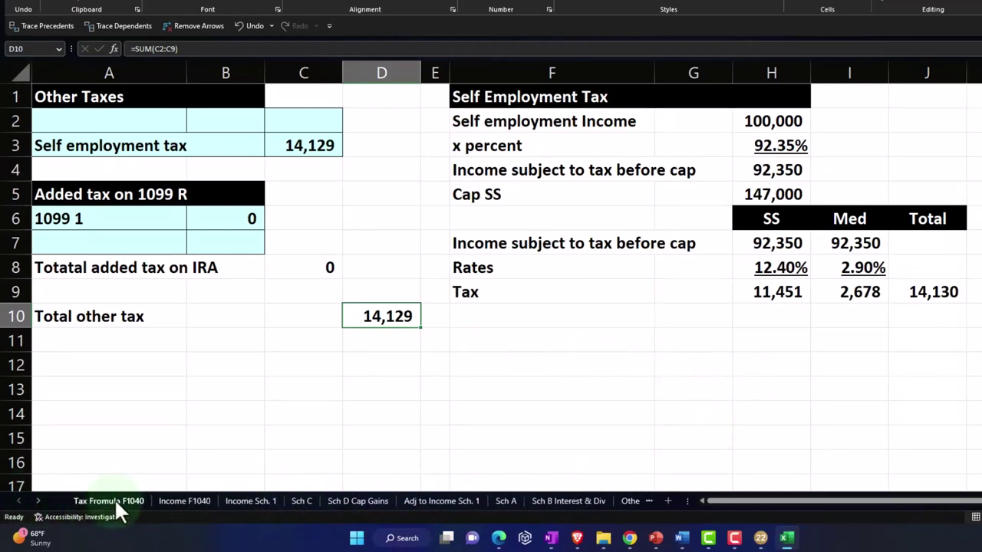
click(108, 500)
click(571, 372)
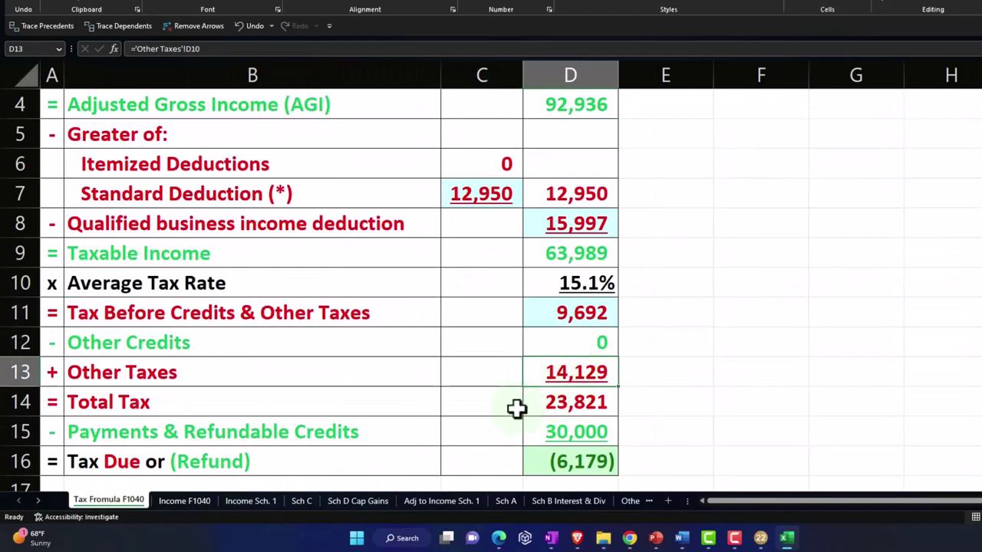
text(=)
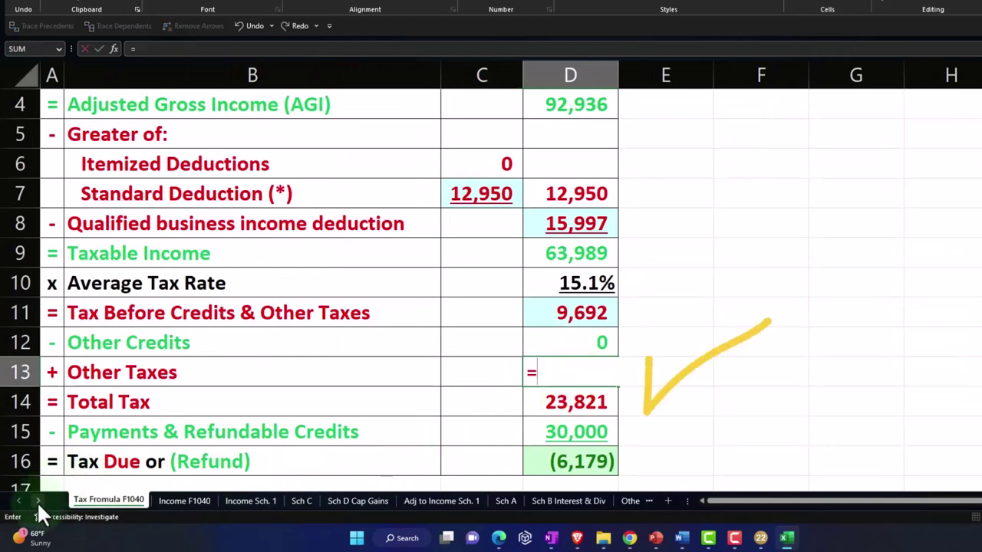
click(37, 501)
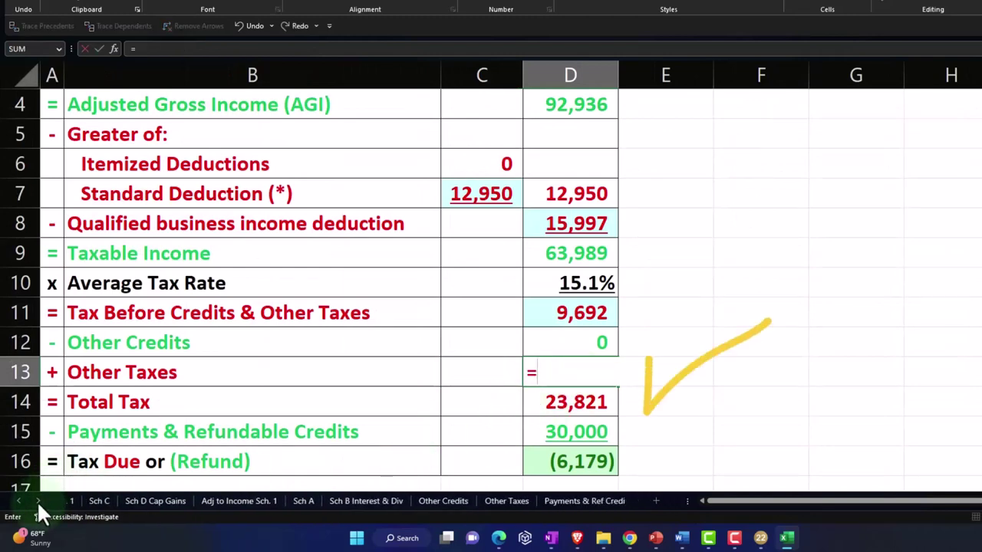
click(486, 501)
click(931, 293)
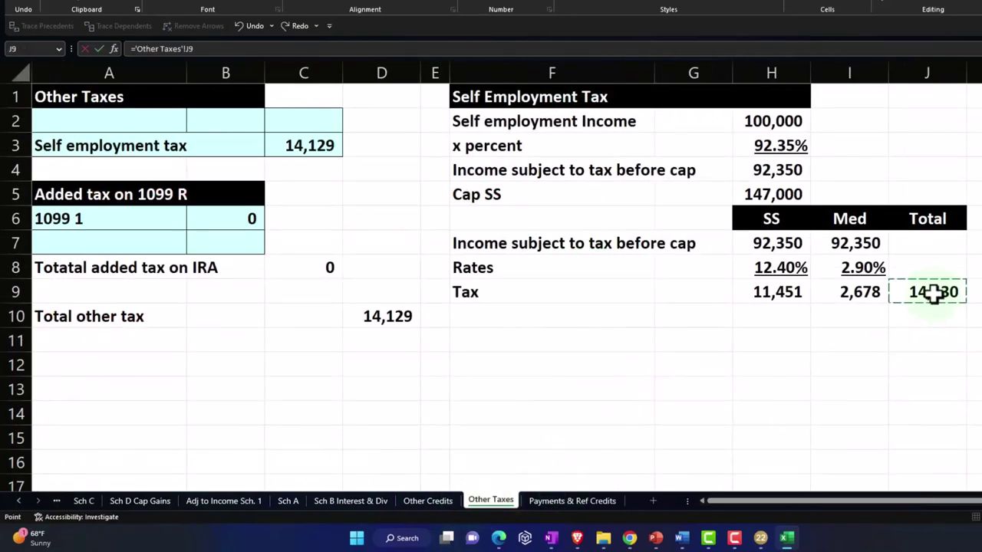
key(Return)
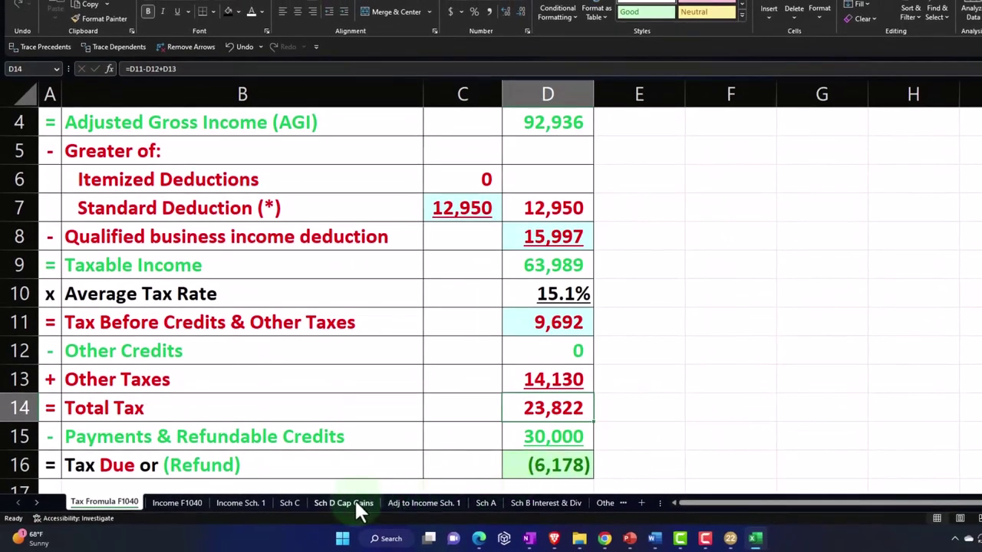
- Set the half self-employment tax in C4 of the Adj to Income Sch. 1 sheet to ='Other Taxes'!J9/2
click(414, 502)
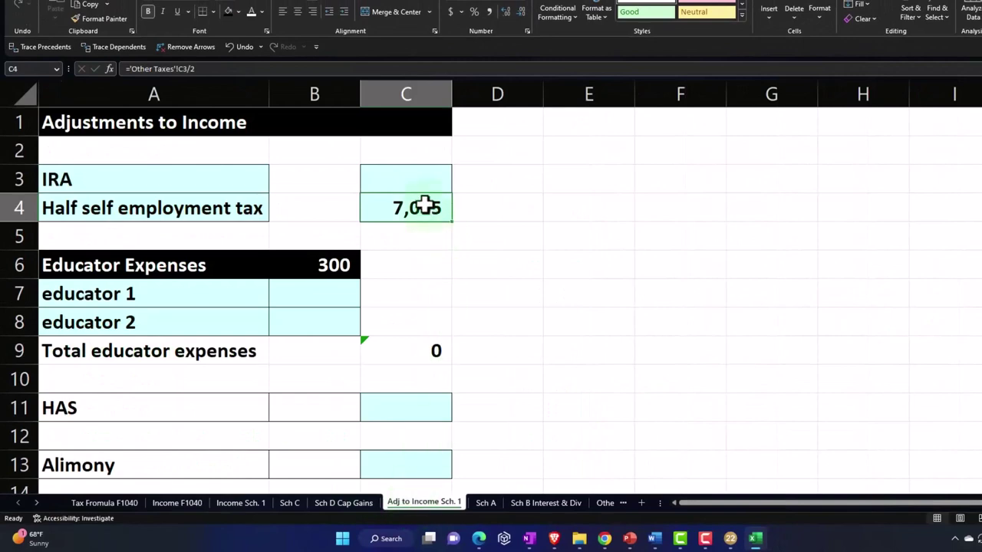
text(=)
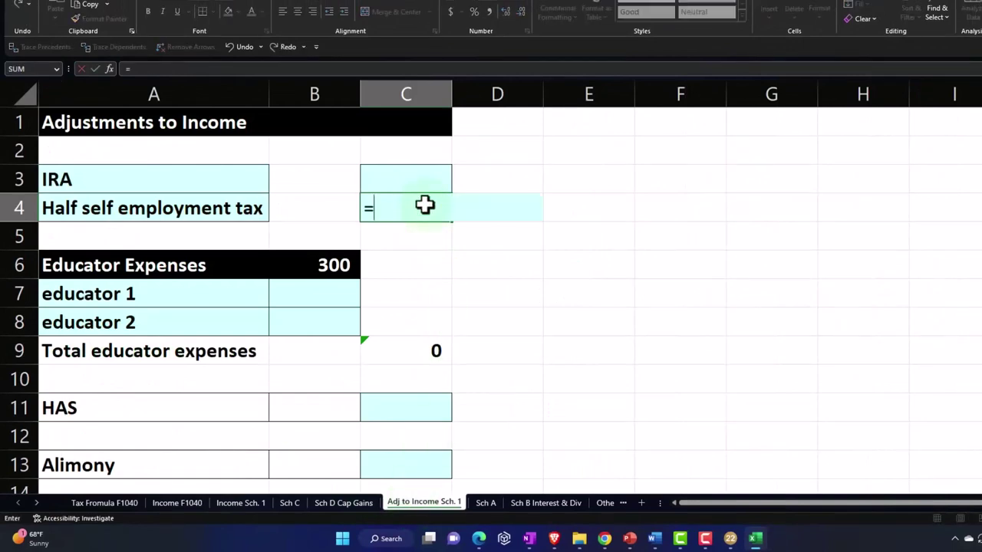
click(36, 502)
click(38, 499)
click(38, 499)
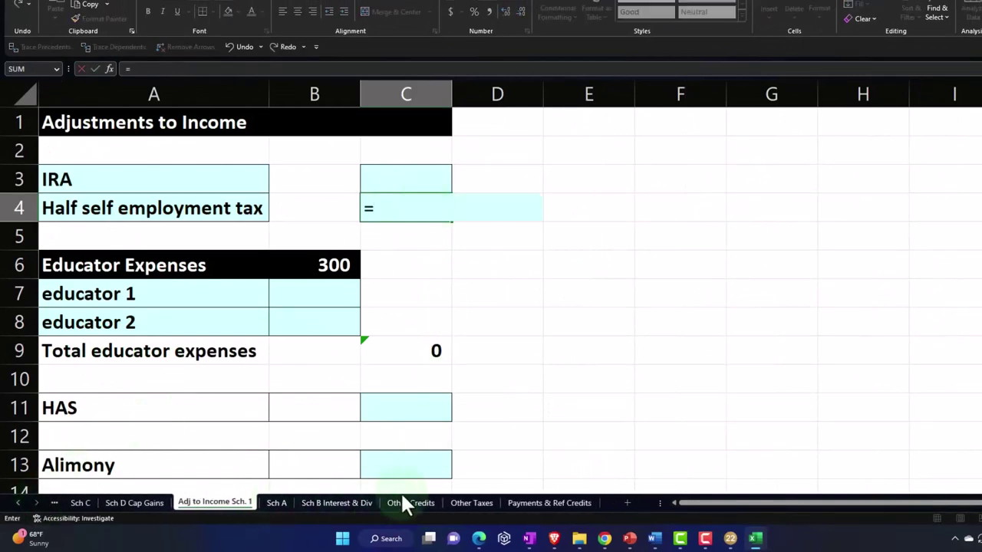
click(524, 500)
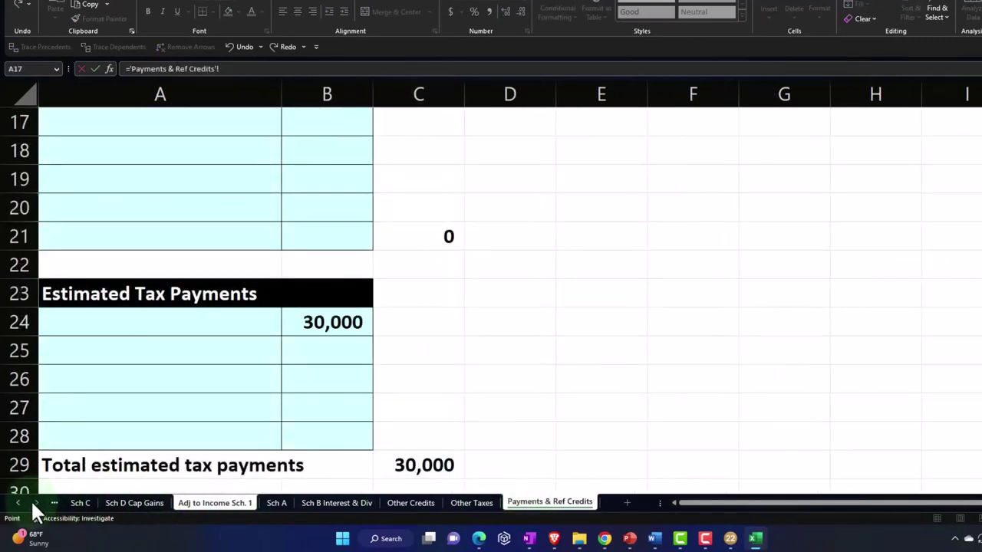
click(462, 503)
click(903, 303)
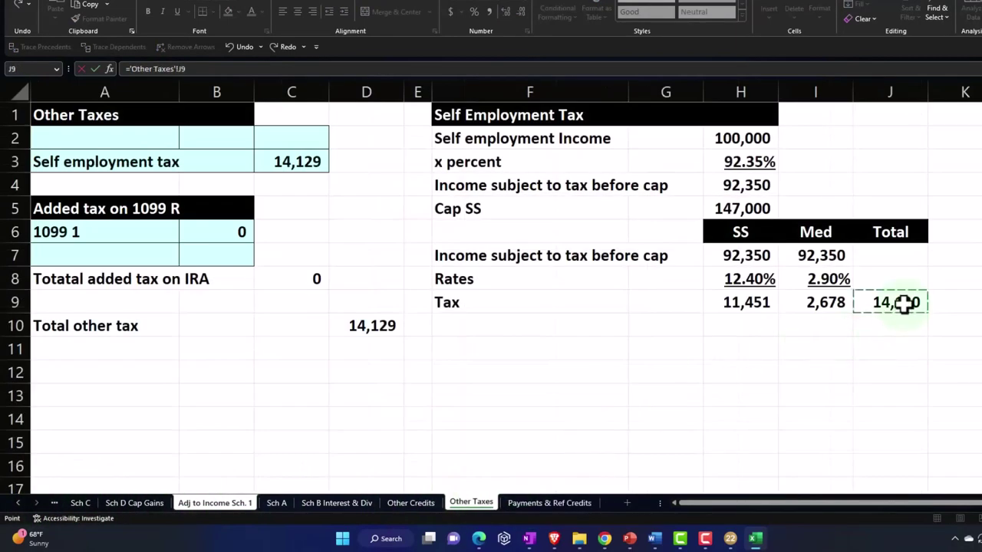
text(/2)
key(Return)
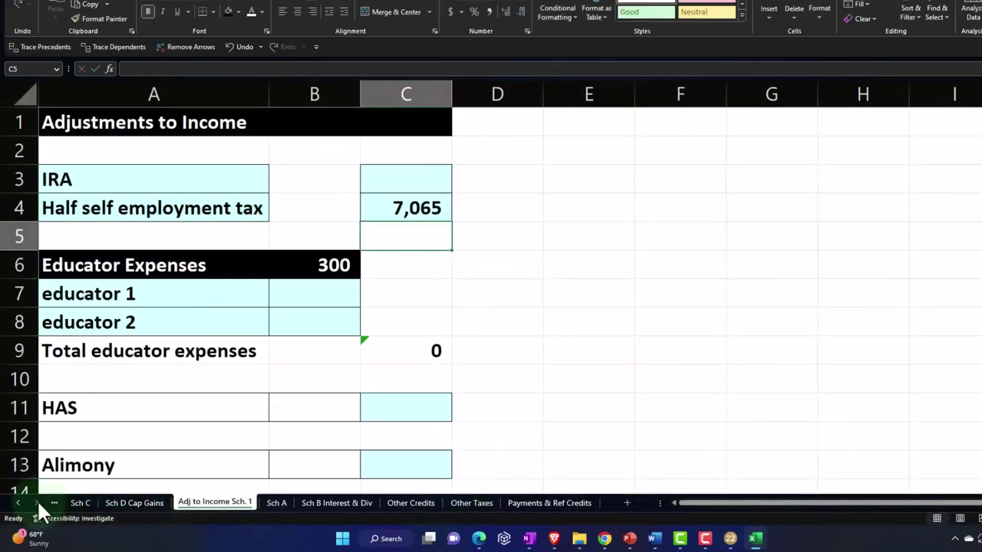
- Look over the Payments & Ref Credits and Other Taxes sheets, then compare the self-employment tax figures with Schedule SE in Lacerte
click(524, 502)
scroll(611, 380, up, 4)
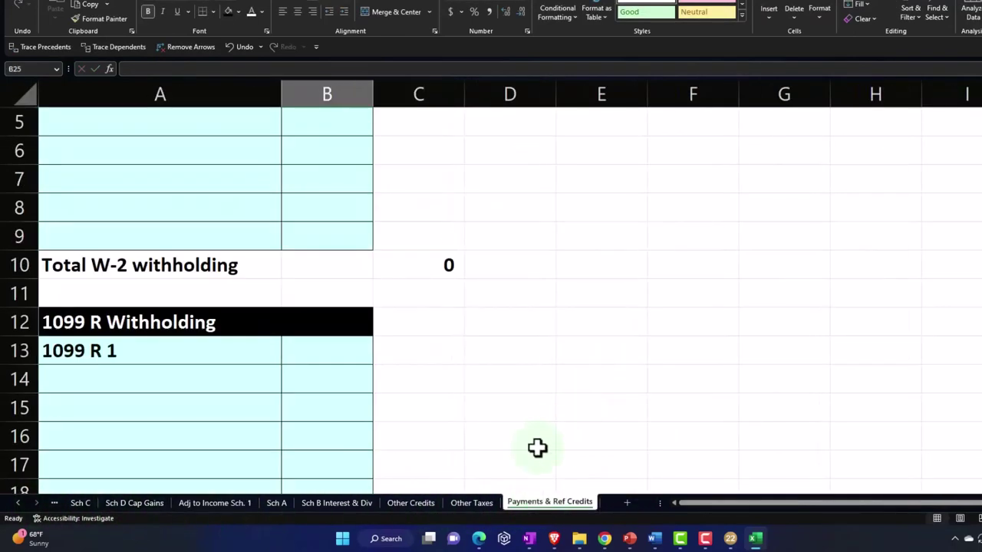
click(471, 503)
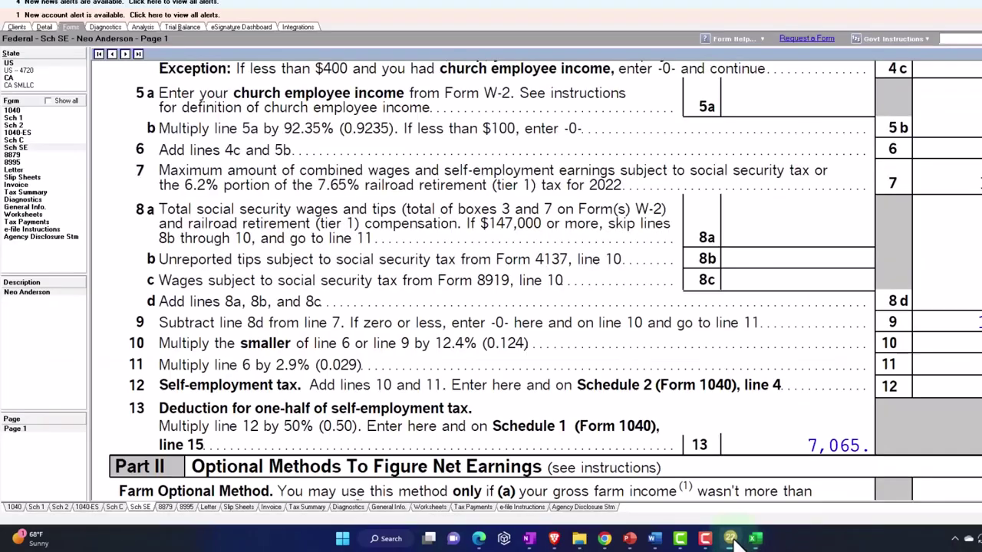
click(731, 539)
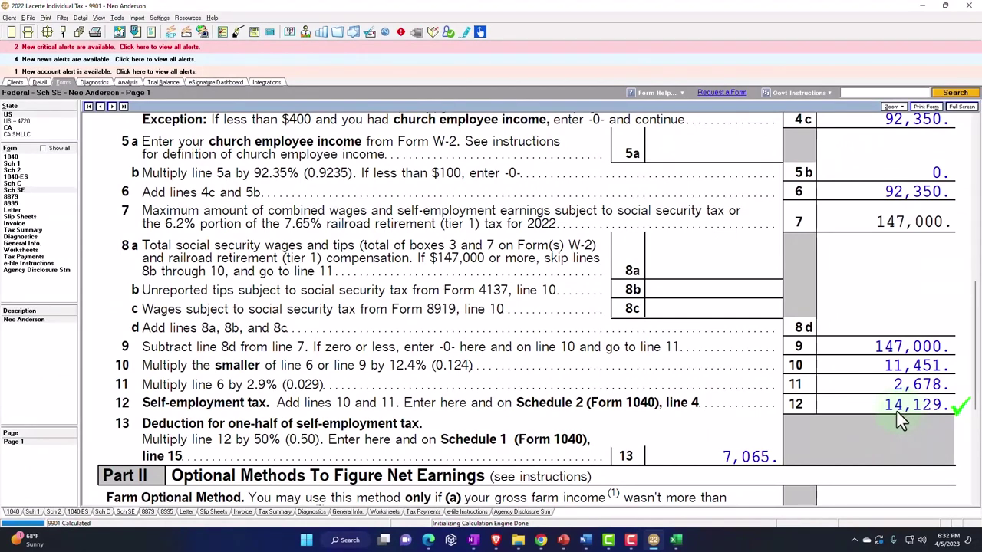
scroll(758, 415, up, 5)
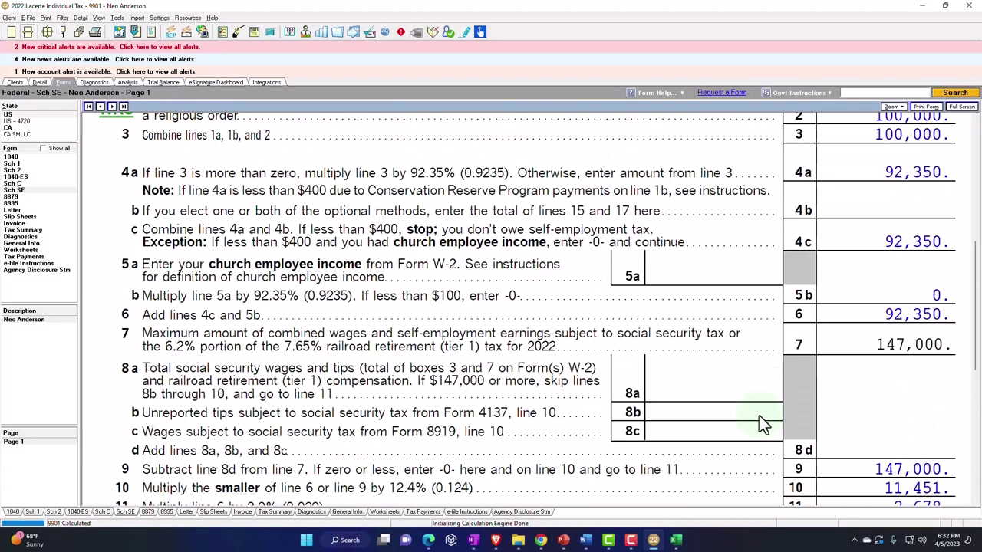
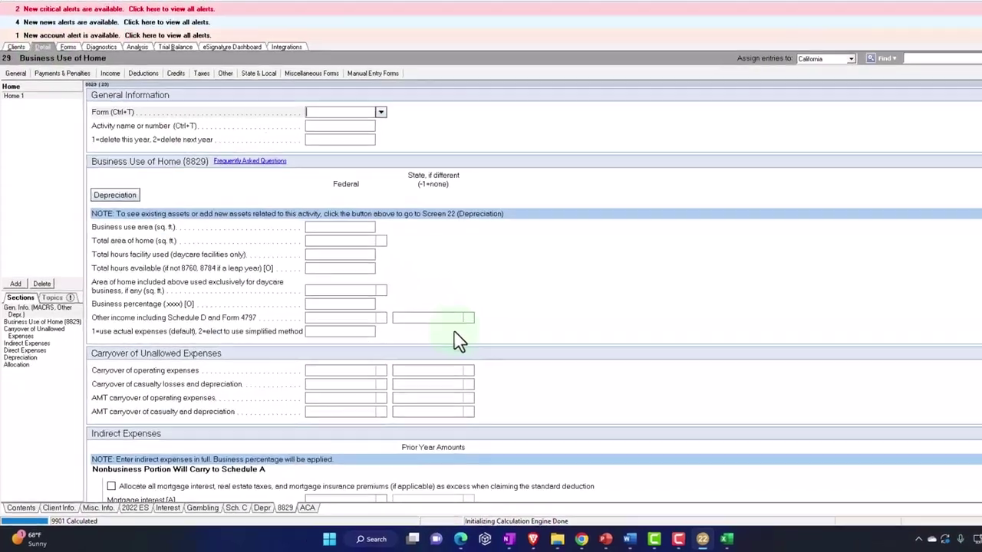
- Set the federal advertising expense to 130,000 in Lacerte's Schedule C business income input
scroll(430, 345, down, 5)
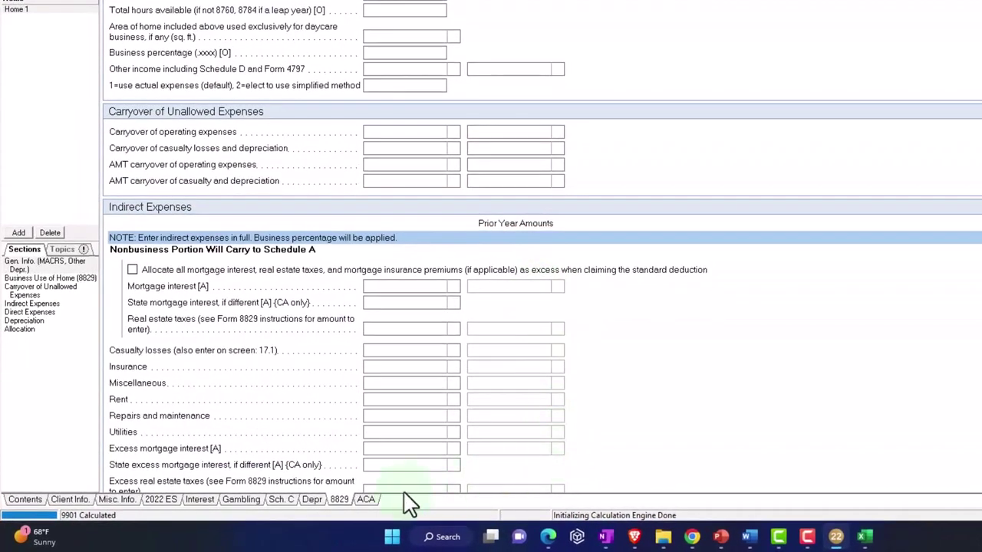
click(282, 499)
scroll(464, 369, down, 5)
scroll(464, 368, down, 5)
click(450, 360)
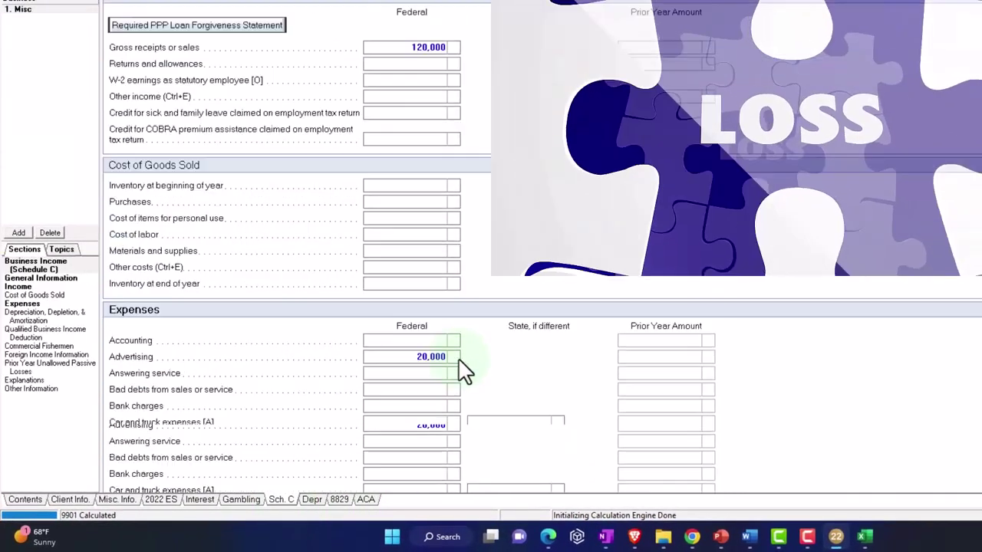
scroll(438, 307, down, 2)
scroll(434, 358, up, 4)
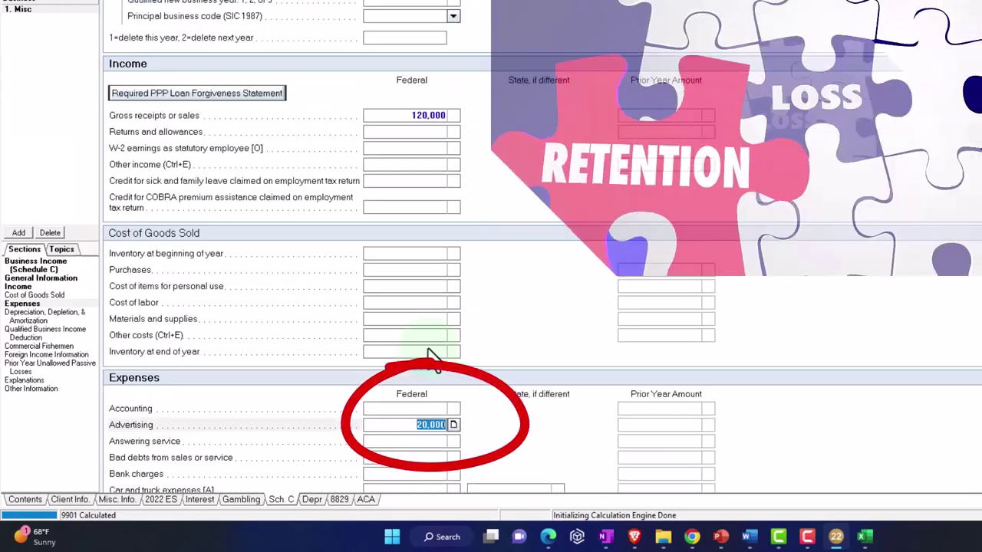
text(130)
key(Return)
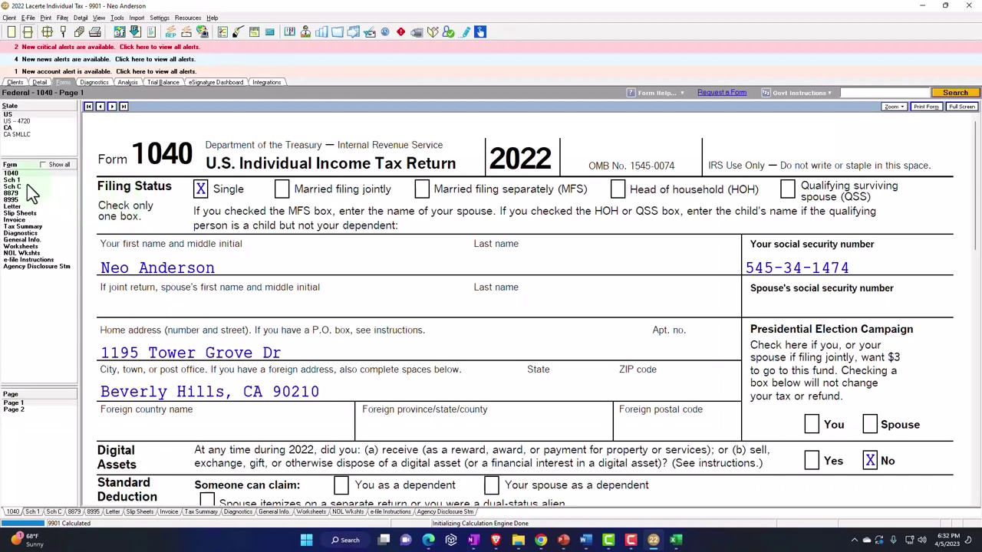
- Review the Schedule C form in Lacerte, from the advertising expense on line 8 to the net profit or loss on line 31
click(12, 187)
scroll(423, 330, down, 10)
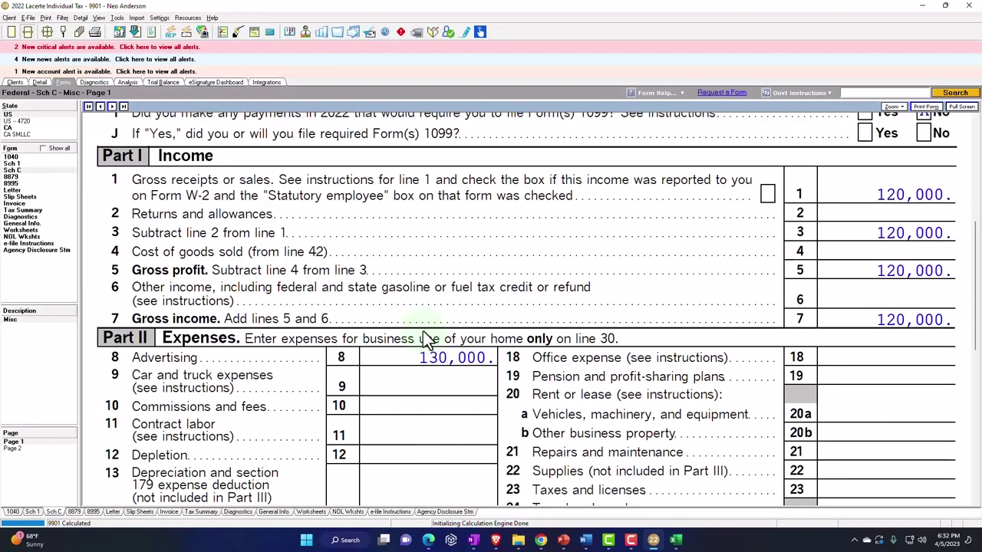
scroll(425, 326, down, 5)
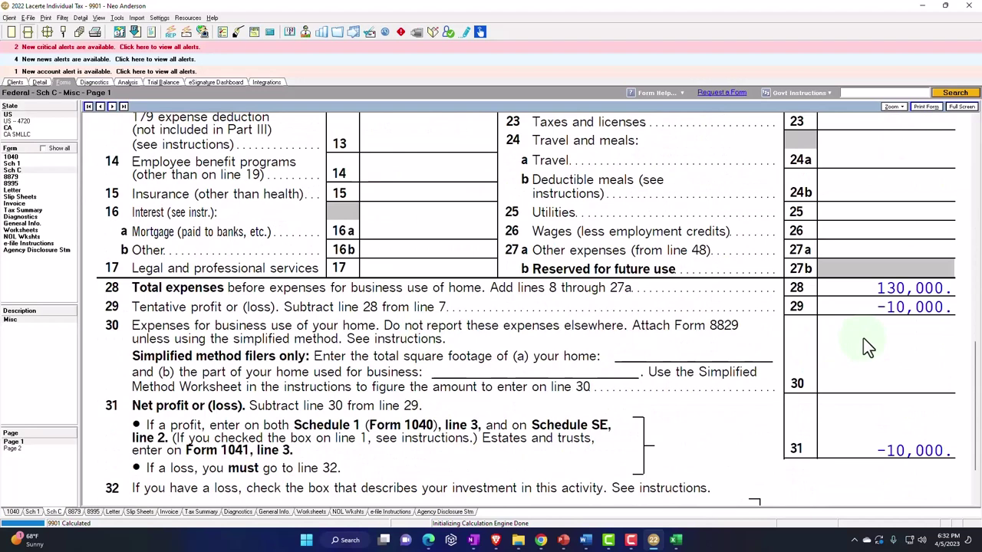
- Switch to Excel and set the advertising expense in B6 of the Sch C sheet to 130000
click(676, 540)
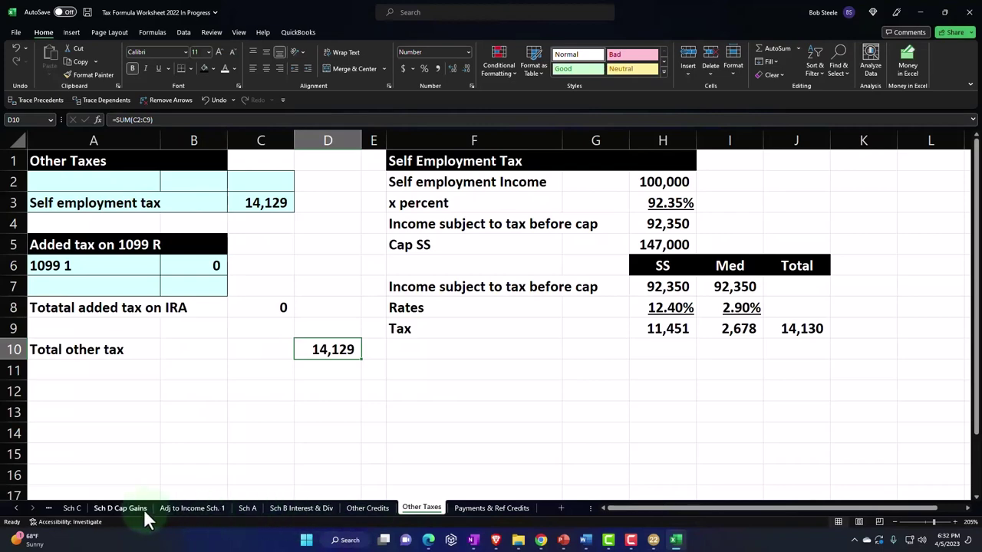
click(74, 509)
scroll(246, 368, up, 2)
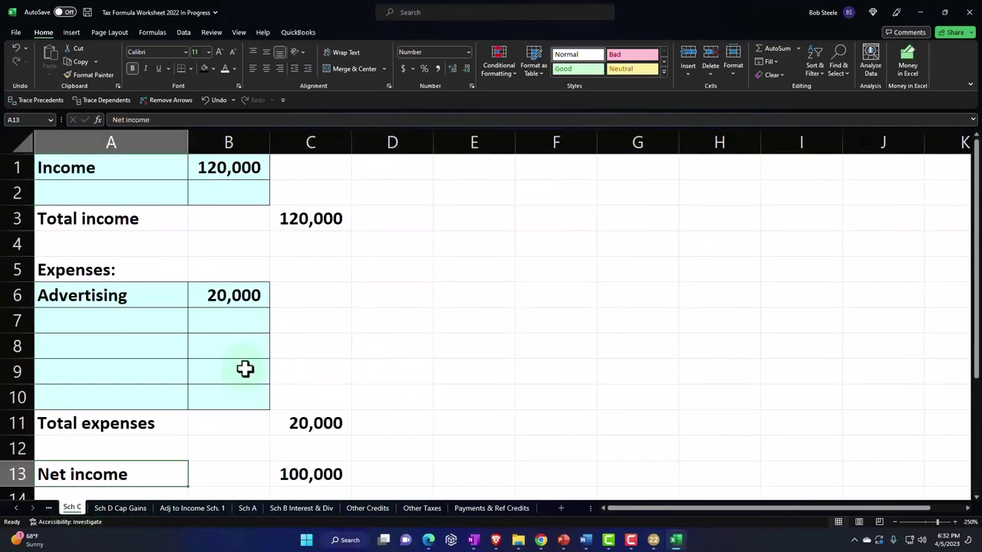
click(240, 297)
text(130000)
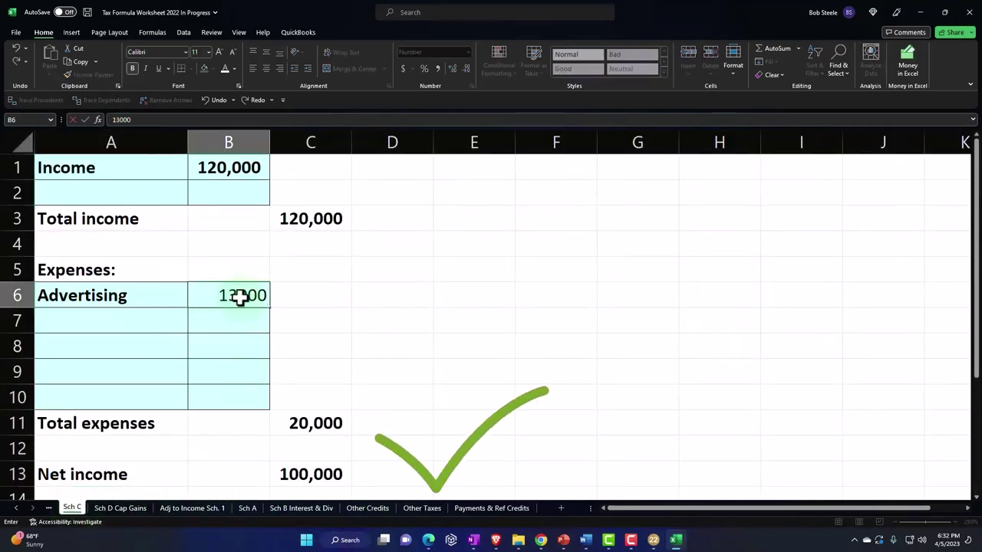
key(Return)
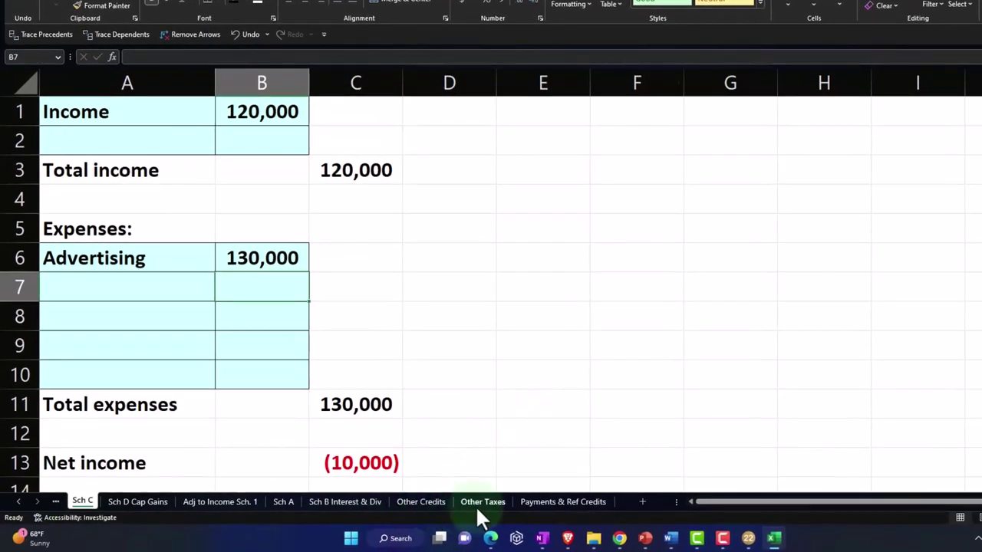
- Replace the formula in H4 of the Other Taxes sheet with =IF(H2*H3>0,H2*H3,0) to prevent negative income subject to tax
click(422, 508)
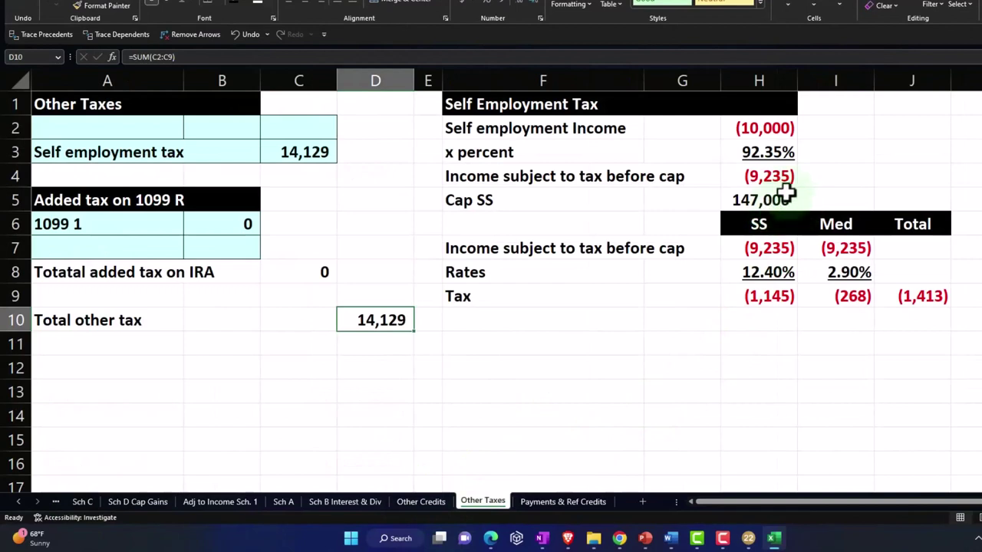
click(938, 298)
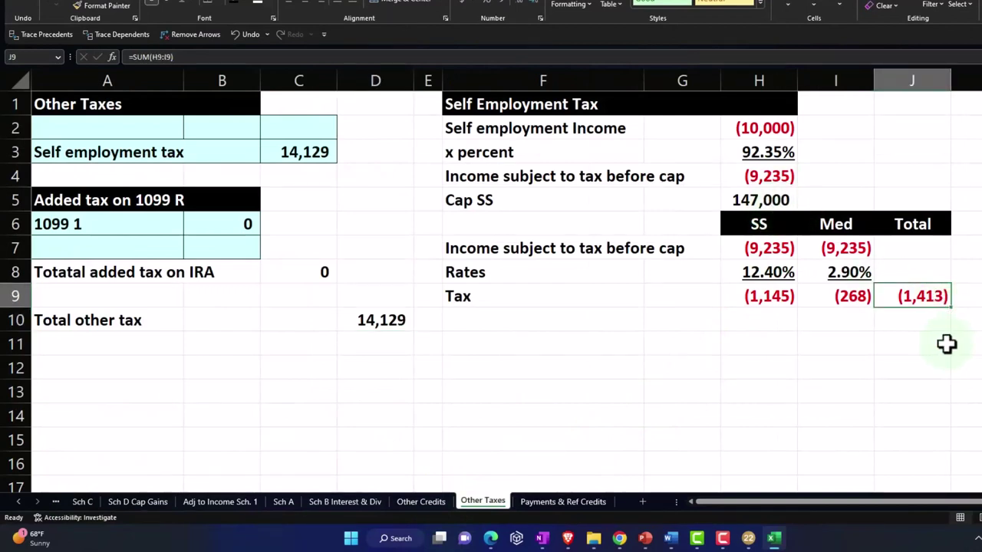
click(771, 182)
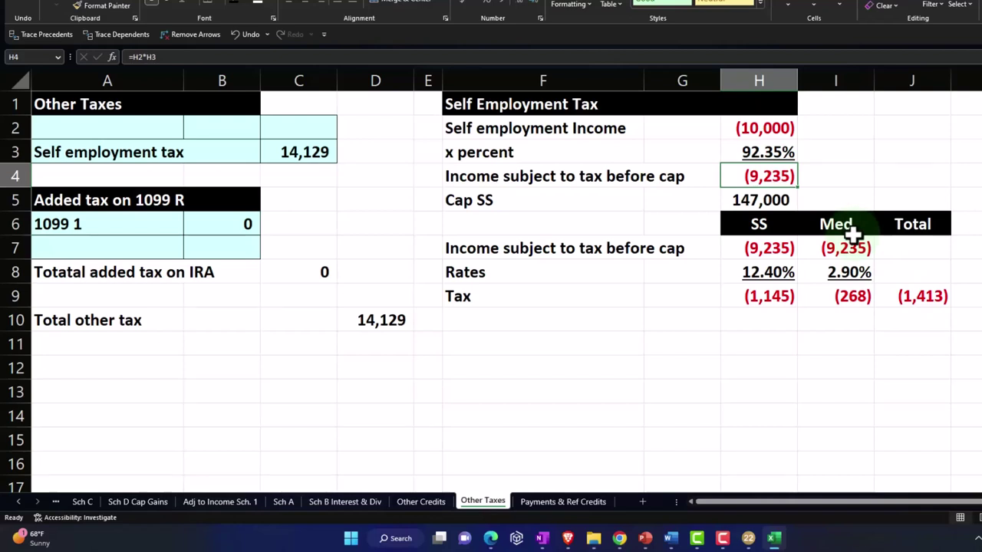
text(=)
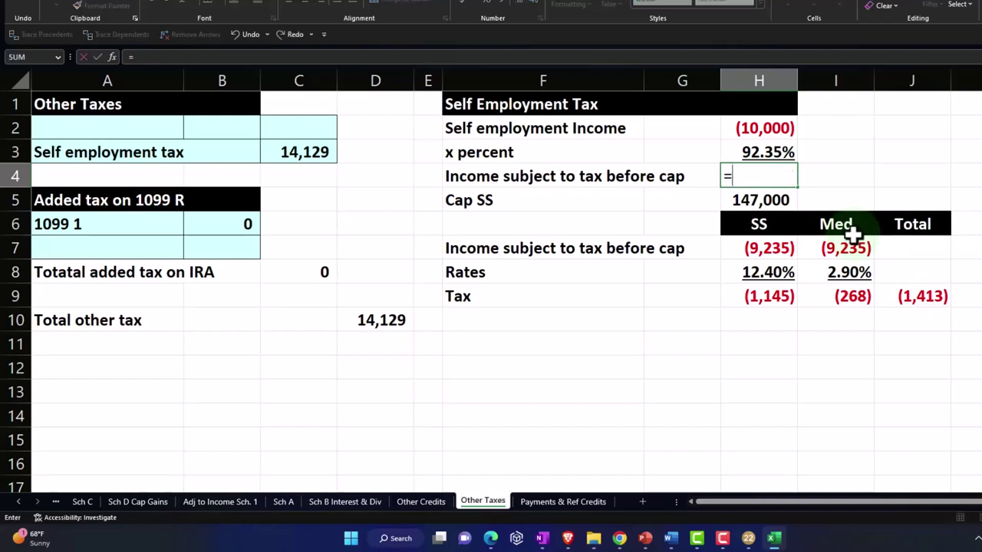
text(if()
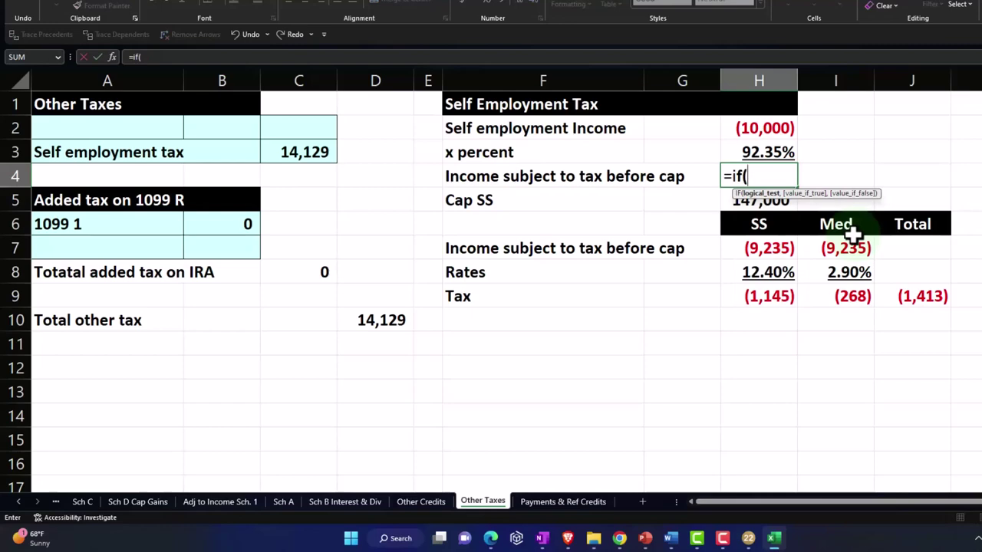
key(Up)
key(Up)
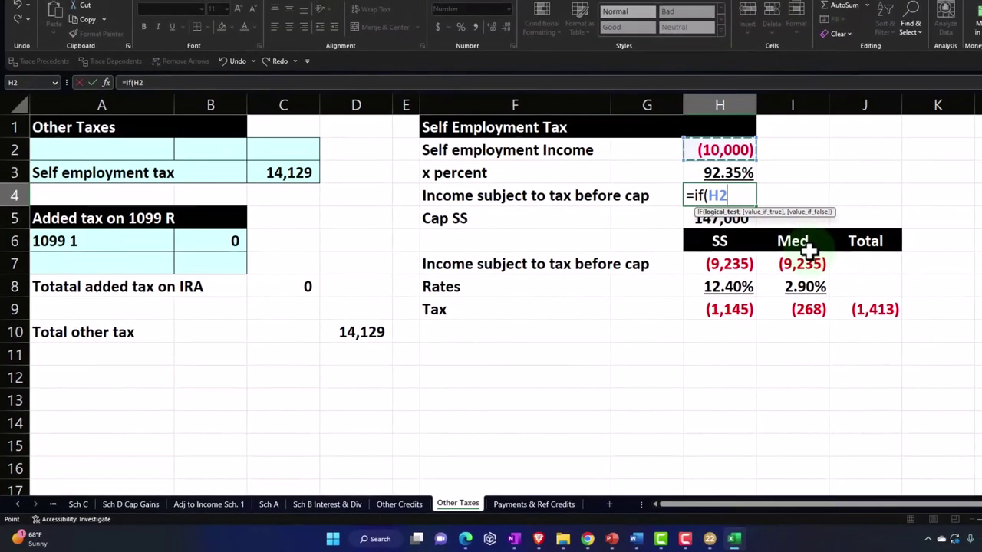
text(*)
key(Up)
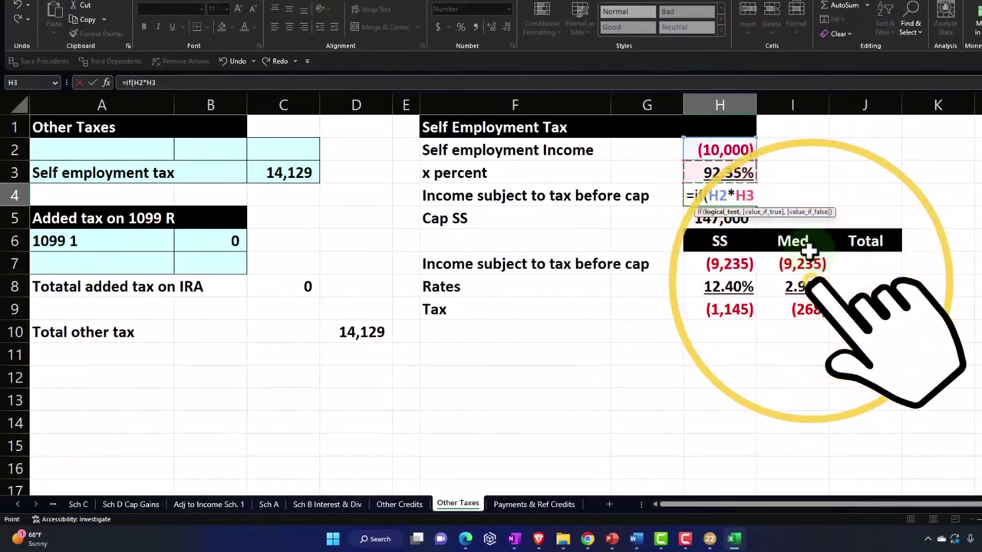
text(>)
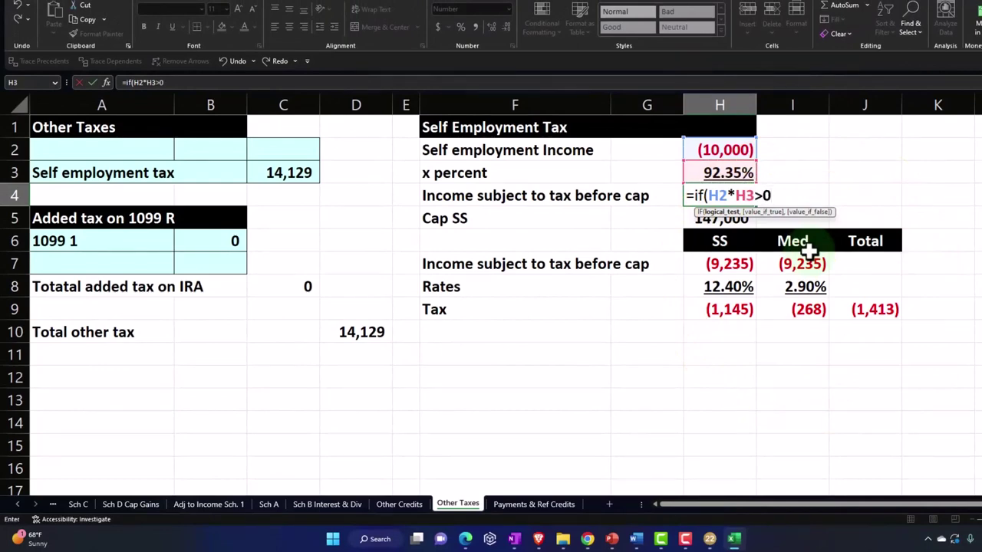
text(0,)
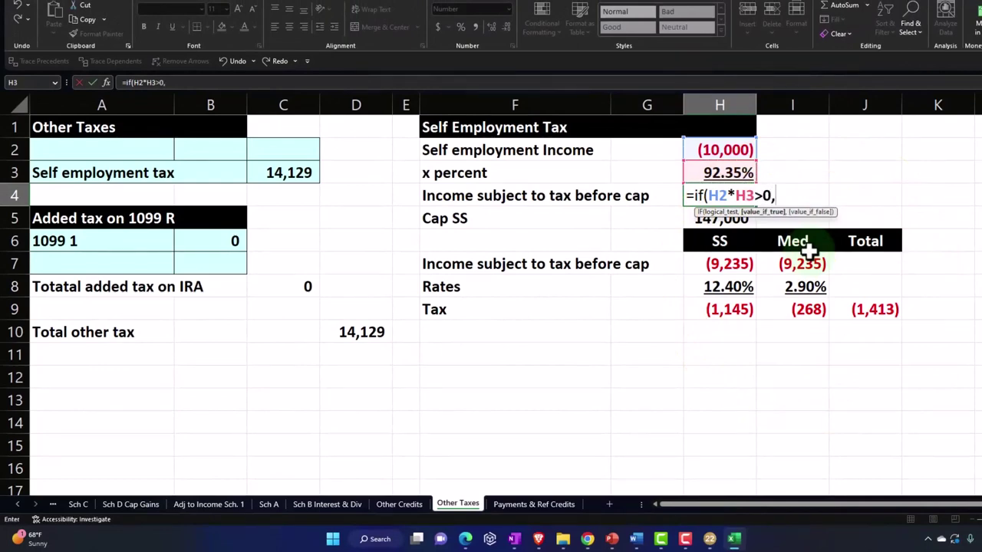
key(Up)
key(Up)
text(*)
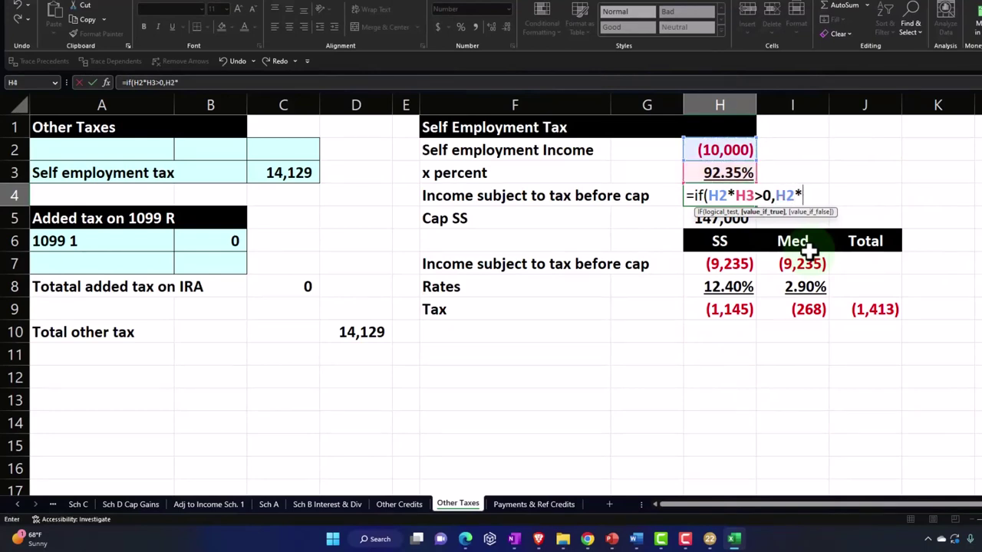
key(Up)
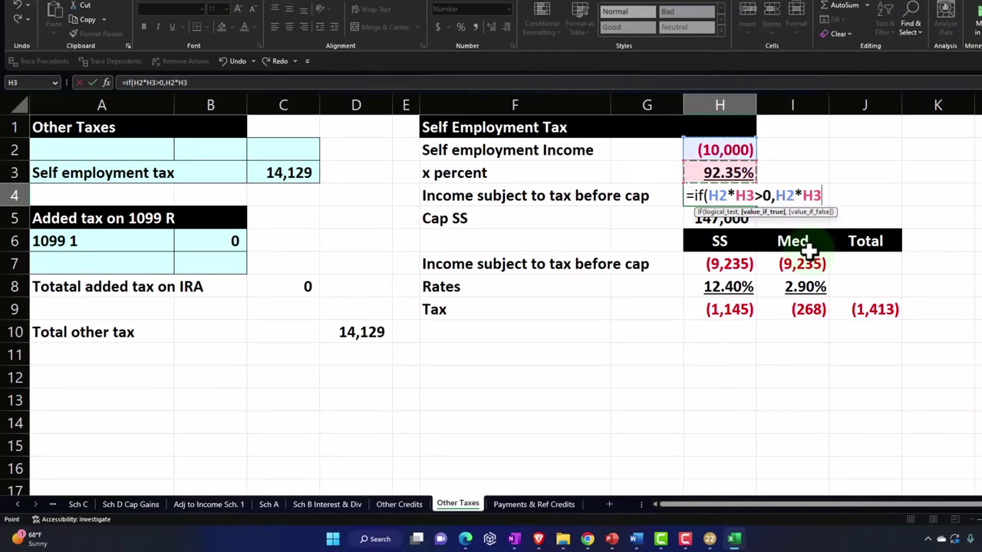
text(,)
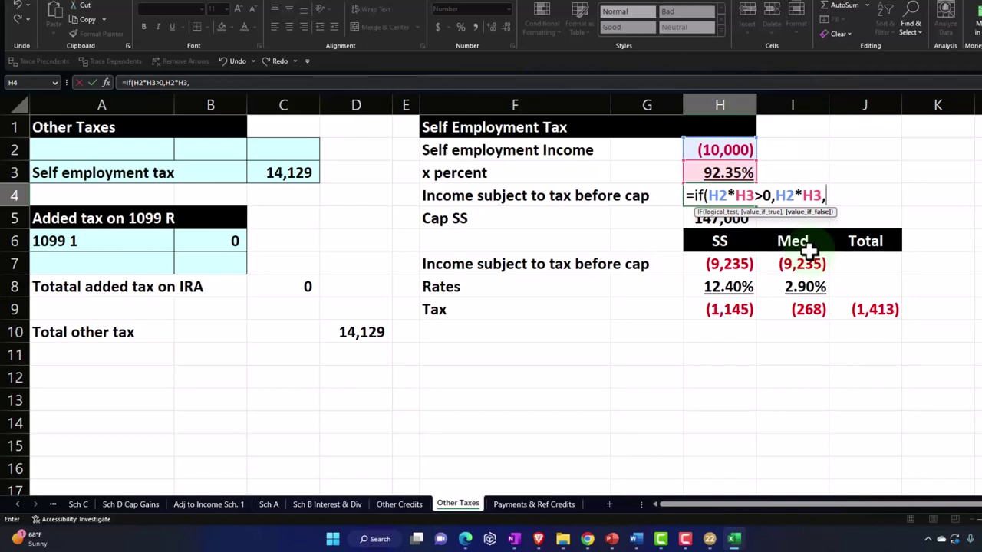
text(0))
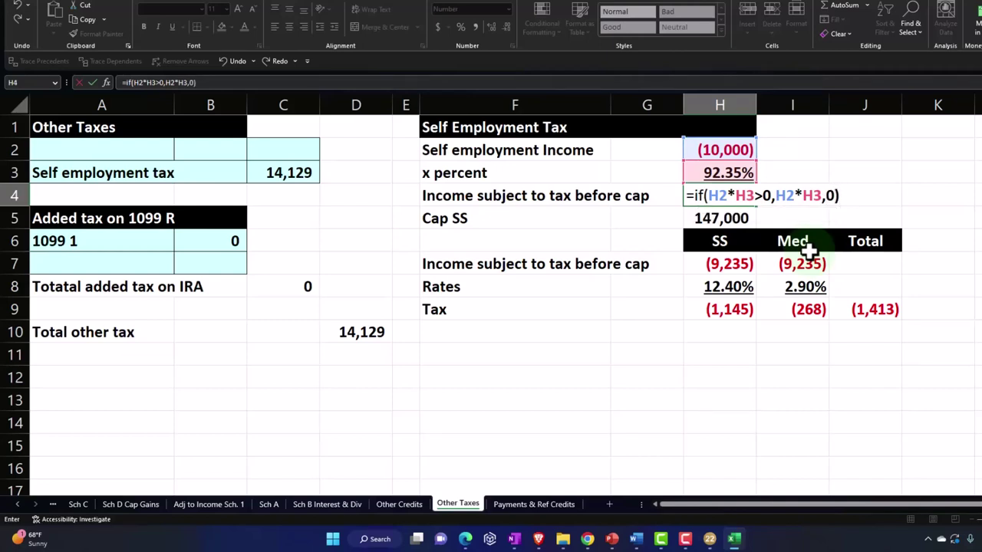
key(Return)
key(Up)
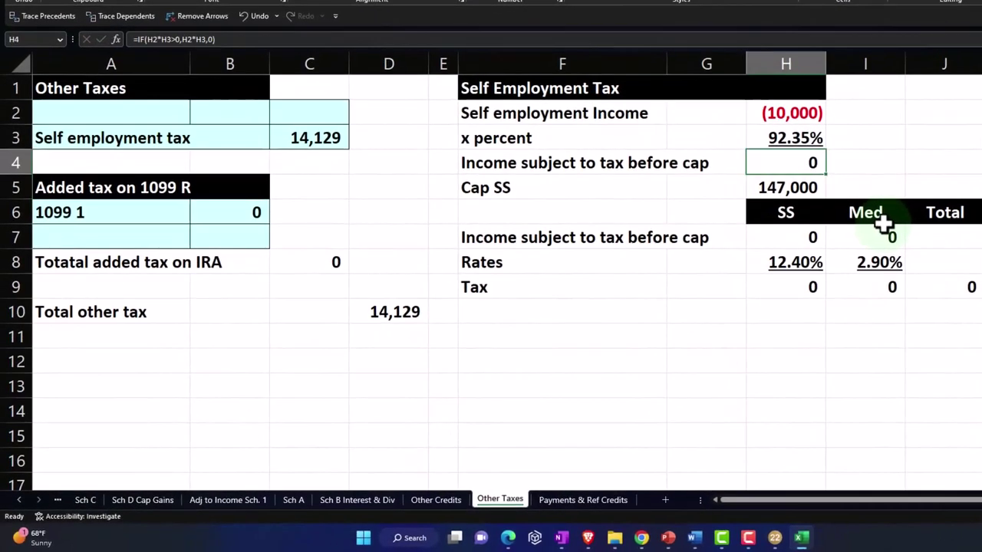
- Switch to Lacerte and set the federal advertising expense in the Schedule C business income input to 20,000
click(954, 295)
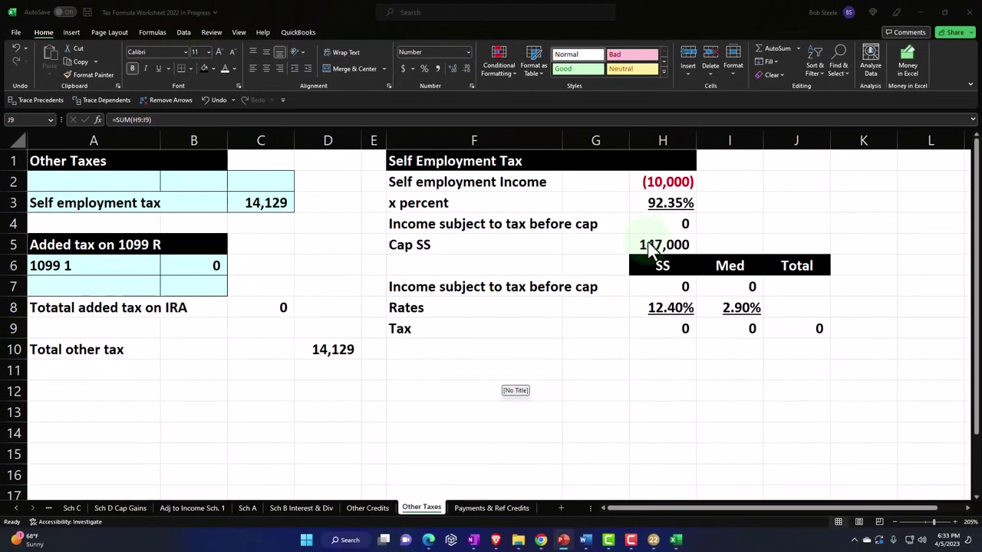
click(653, 540)
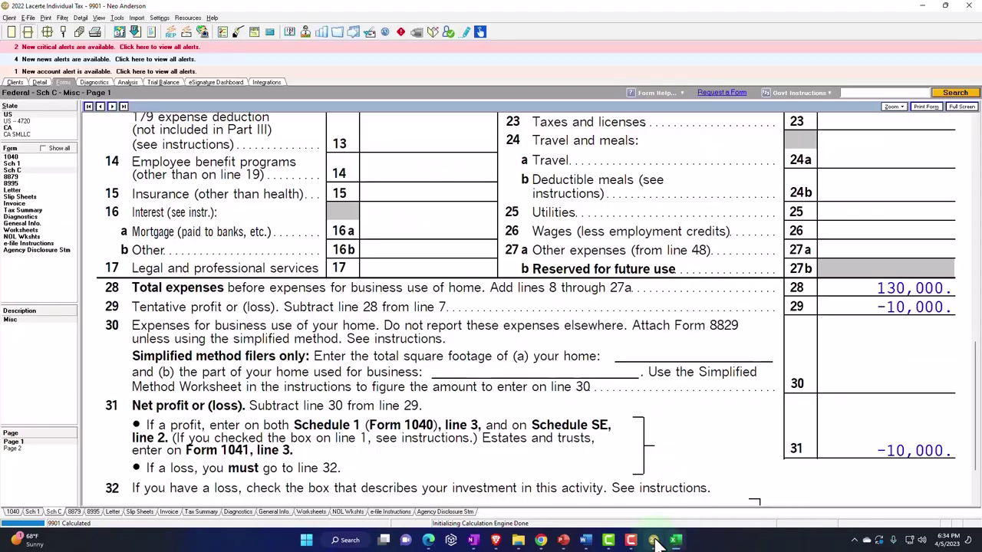
click(36, 82)
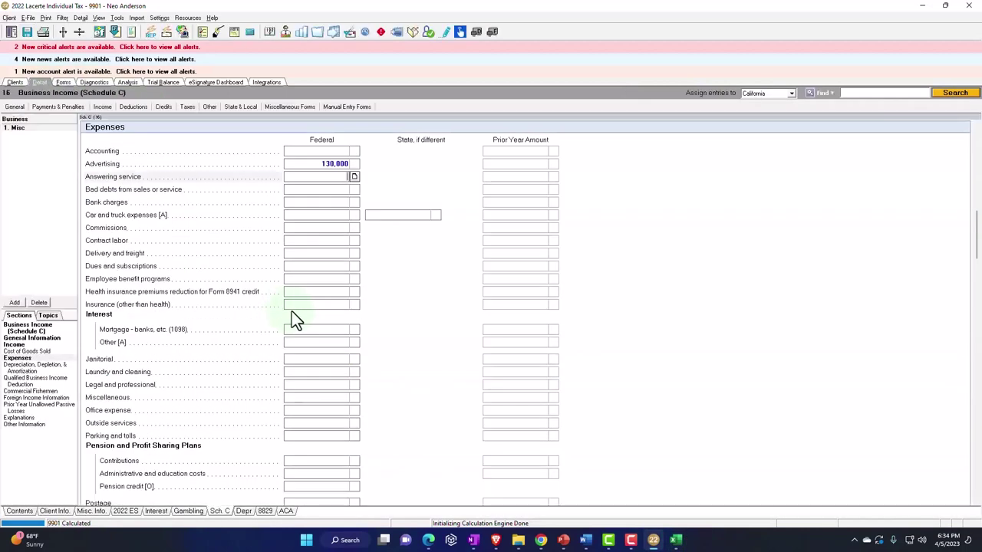
scroll(297, 270, up, 5)
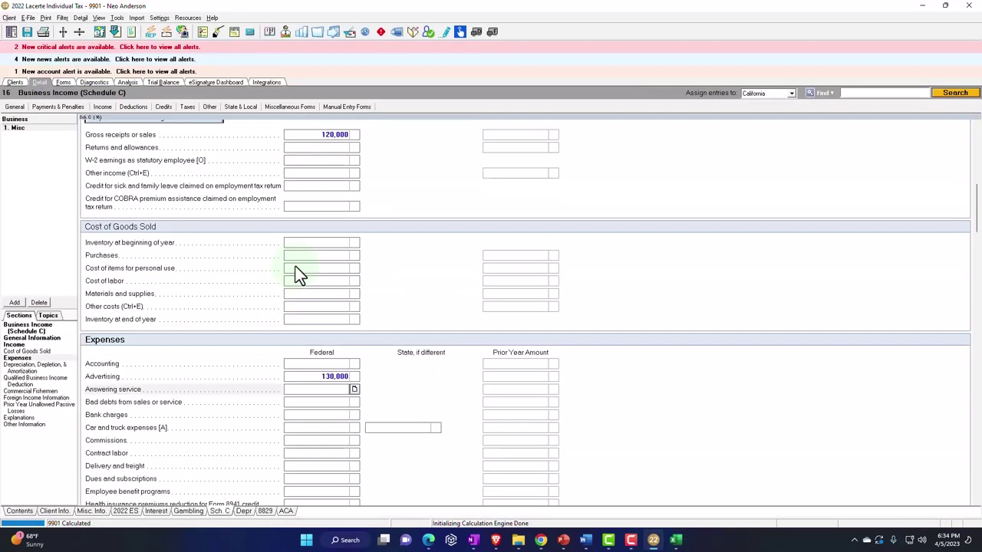
scroll(325, 327, up, 1)
click(329, 430)
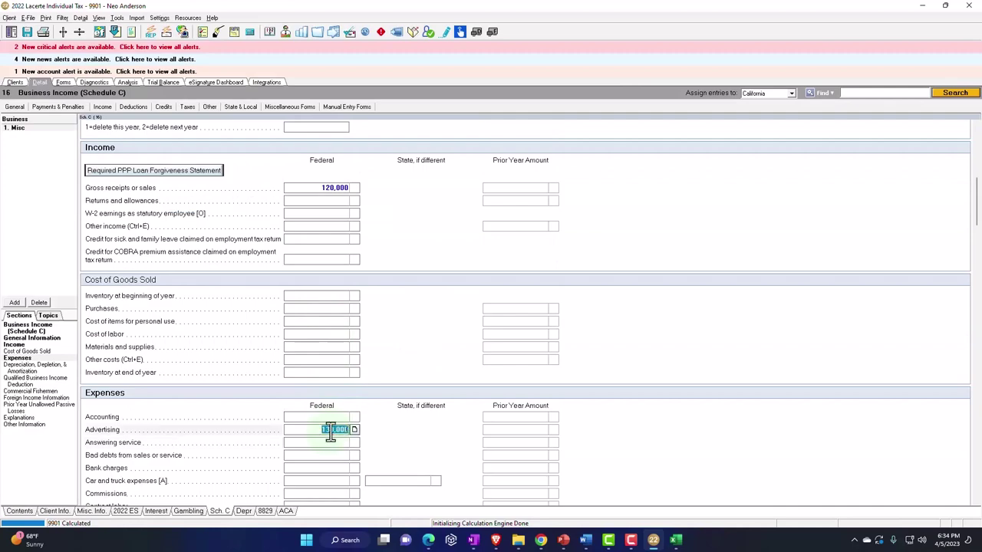
key(Delete)
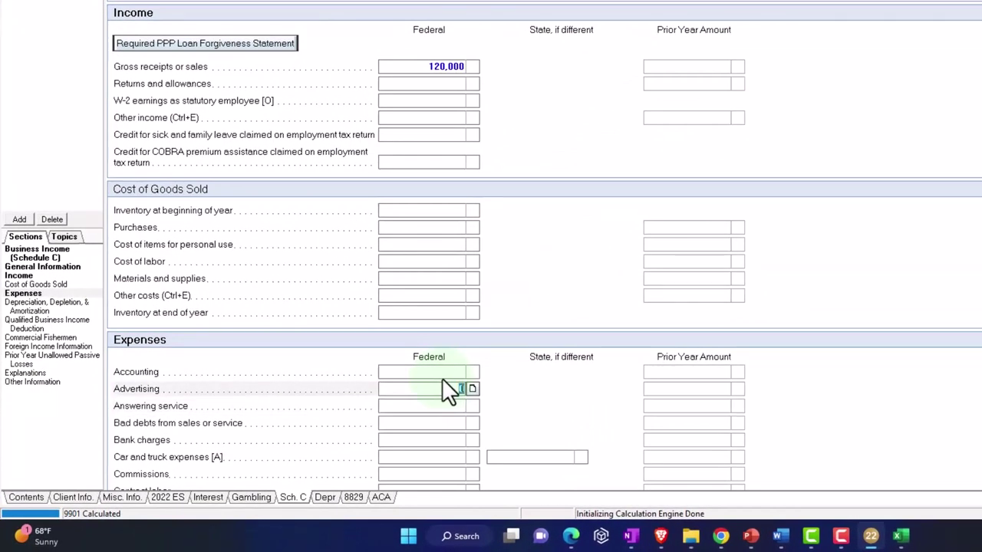
text(20,000)
key(Return)
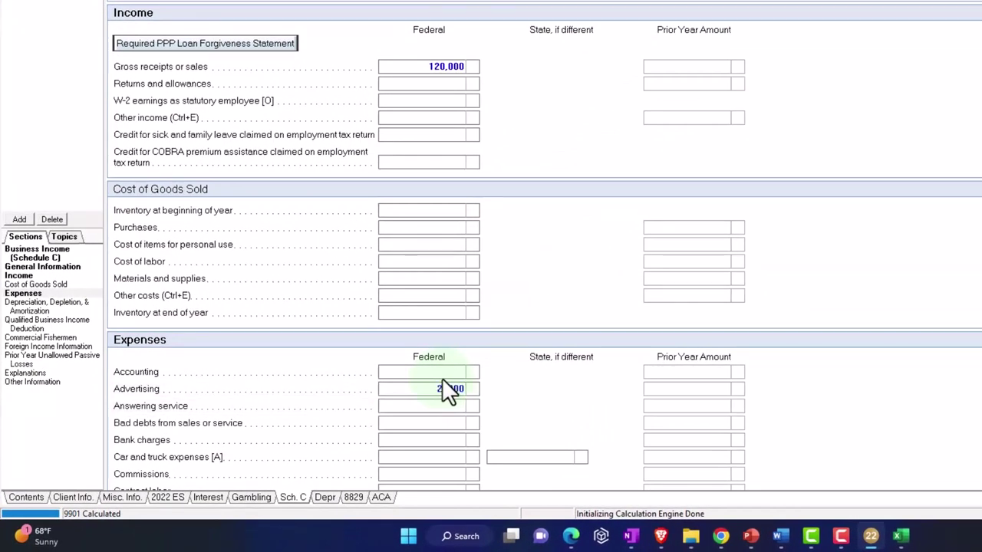
- Set the gross receipts or sales amount to 200,000 through its supporting detail in the Schedule C input
click(472, 66)
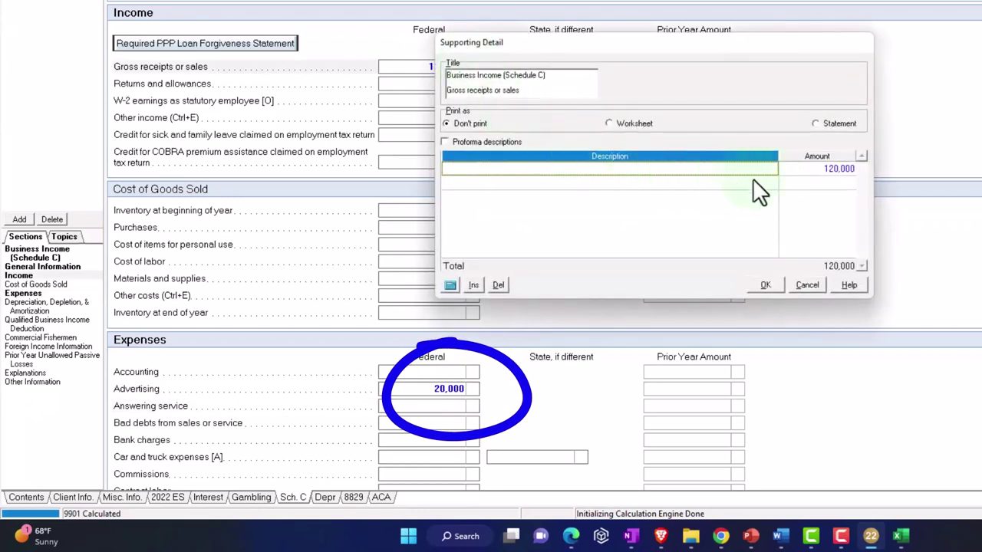
click(805, 170)
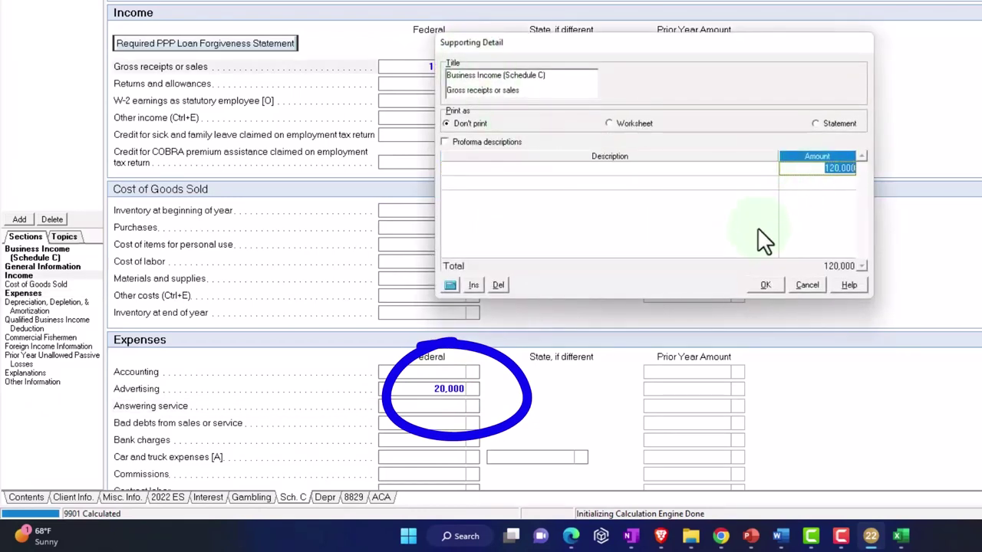
text(200,00)
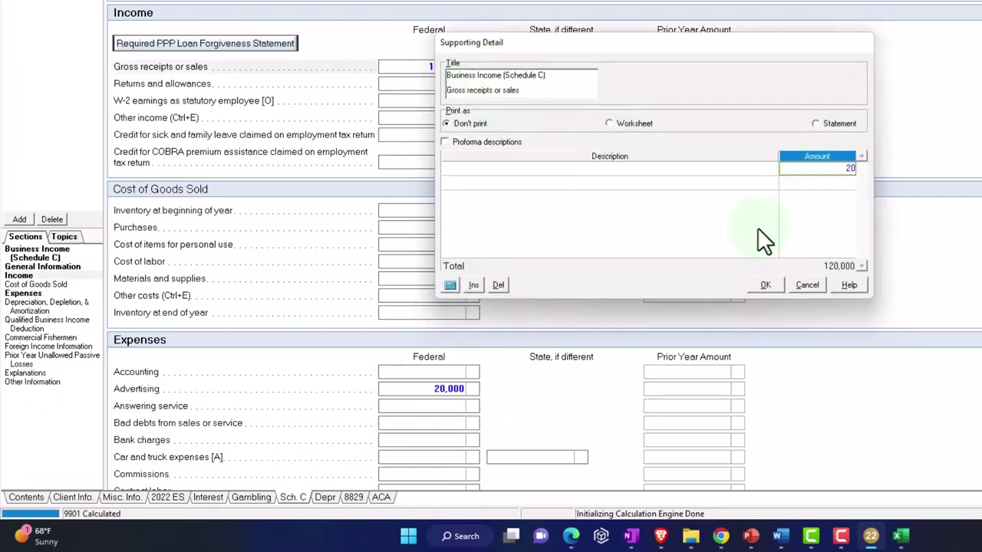
text(000)
key(Return)
click(764, 284)
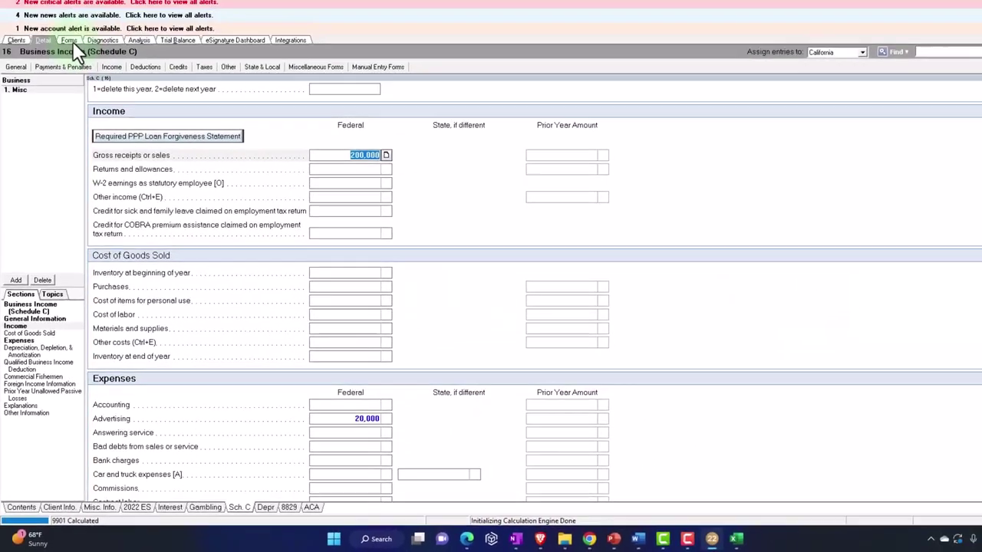
- Review the Schedule SE form from net profit on line 2 to self-employment tax on line 12
click(72, 41)
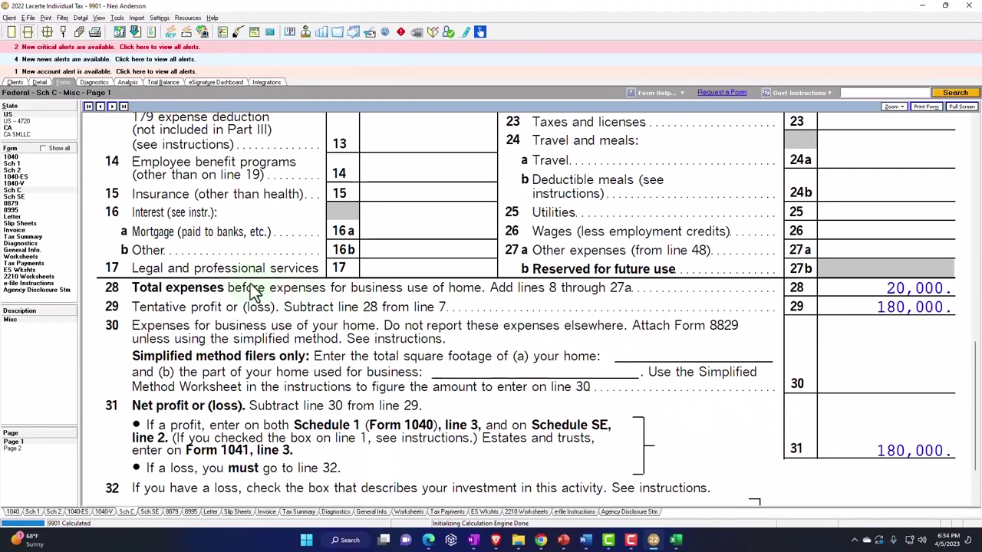
click(23, 197)
scroll(505, 239, down, 5)
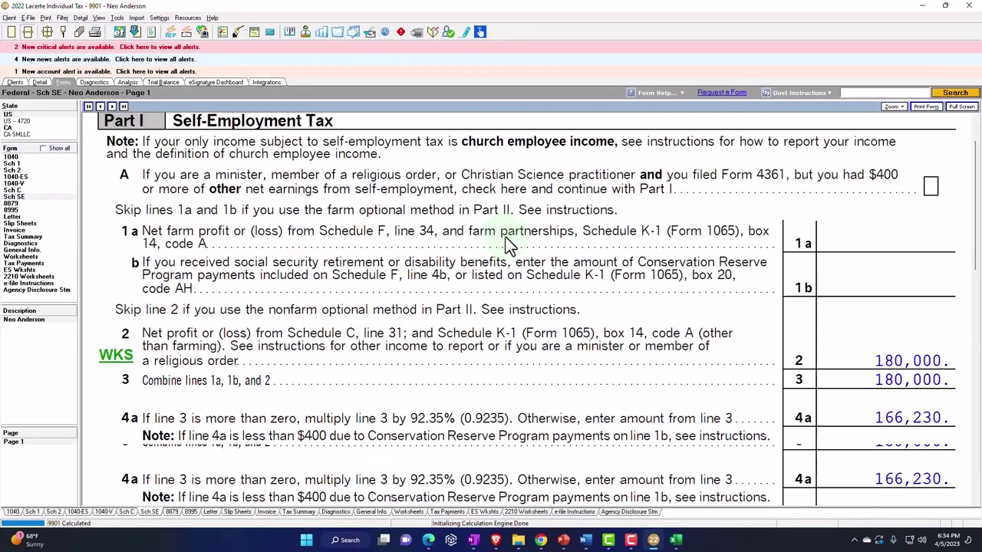
scroll(505, 242, down, 3)
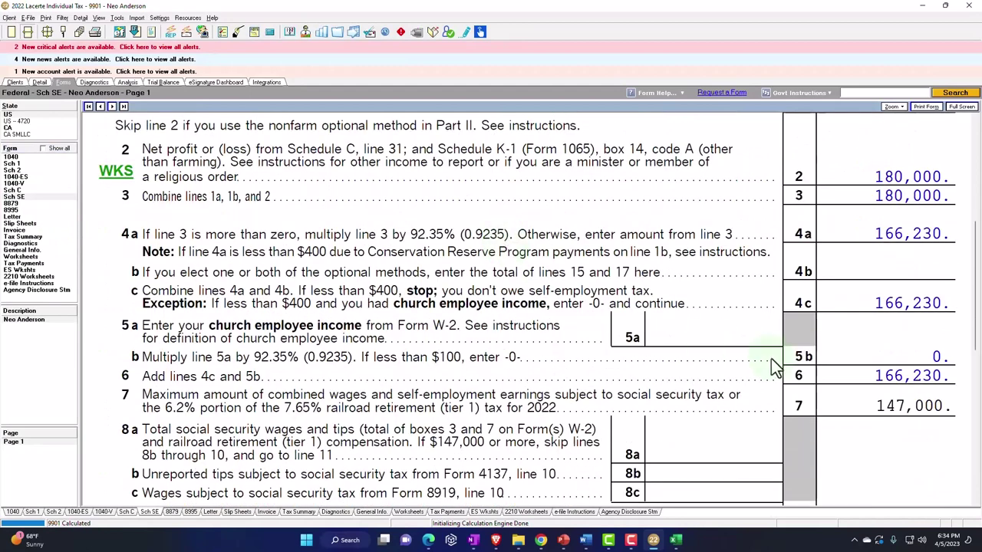
scroll(869, 349, down, 2)
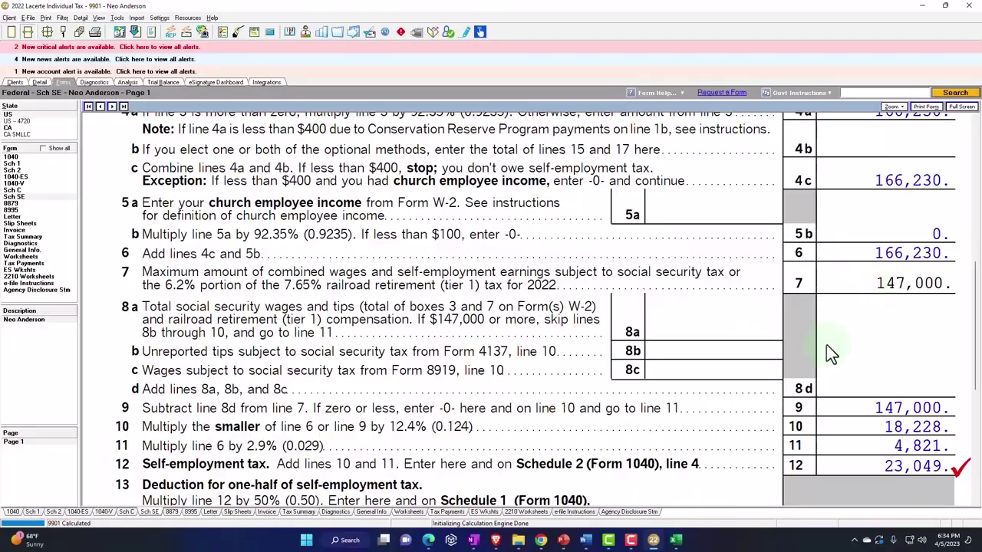
- Switch to Excel and set the income in B1 of the Sch C sheet to 200000
click(676, 541)
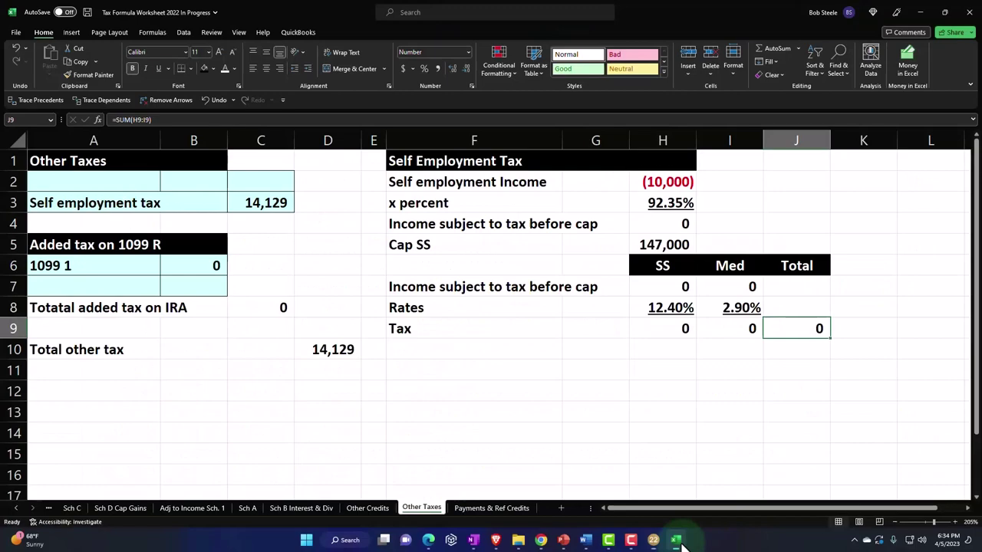
click(724, 412)
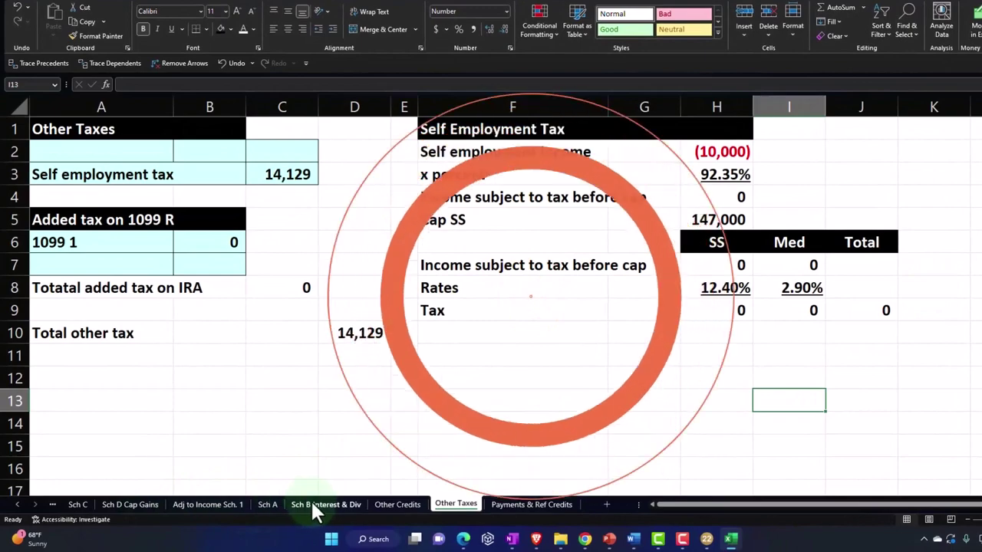
click(222, 502)
click(131, 504)
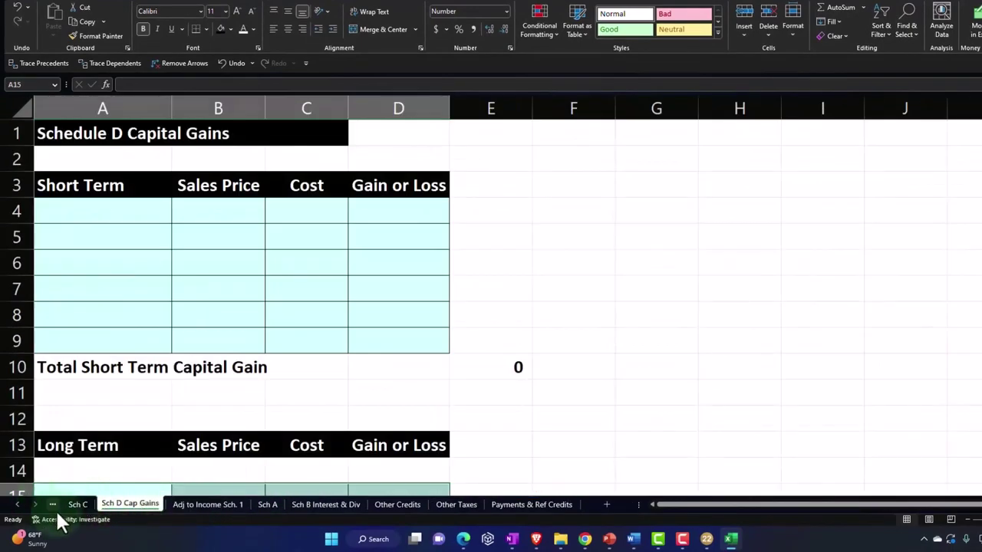
click(77, 504)
click(260, 136)
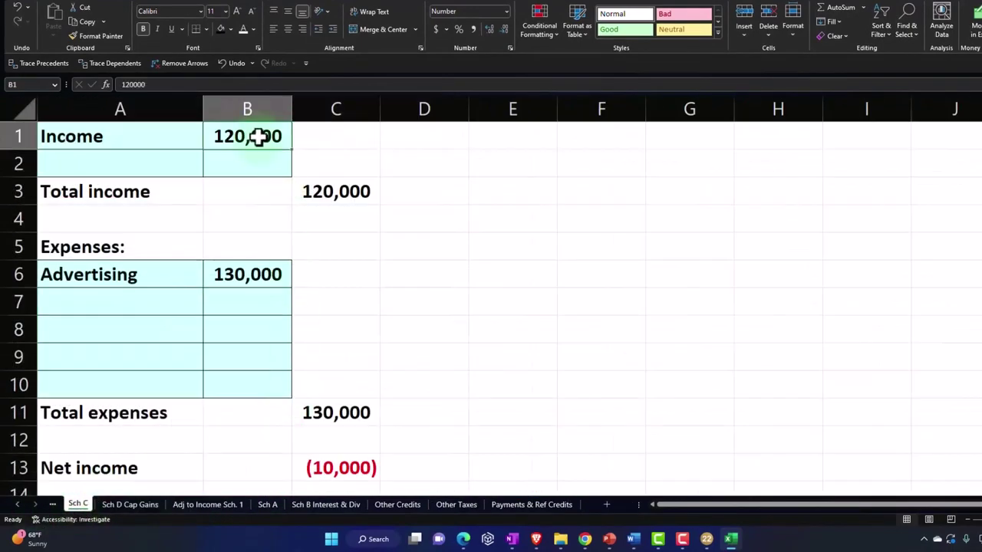
text(200000)
key(Return)
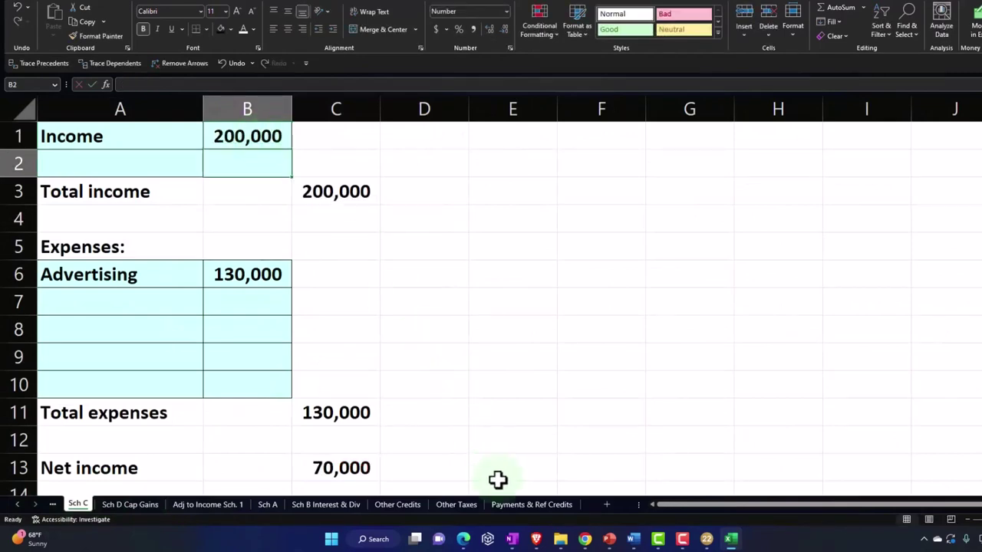
- Check the self-employment calculation on the Other Taxes sheet and set advertising in B6 of the Sch C sheet to 20000
click(521, 505)
click(457, 505)
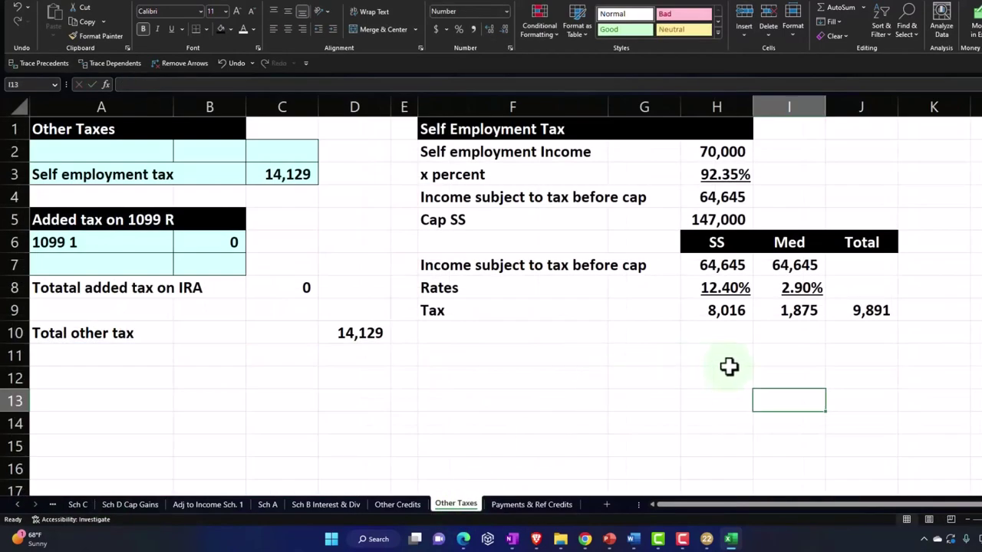
click(924, 264)
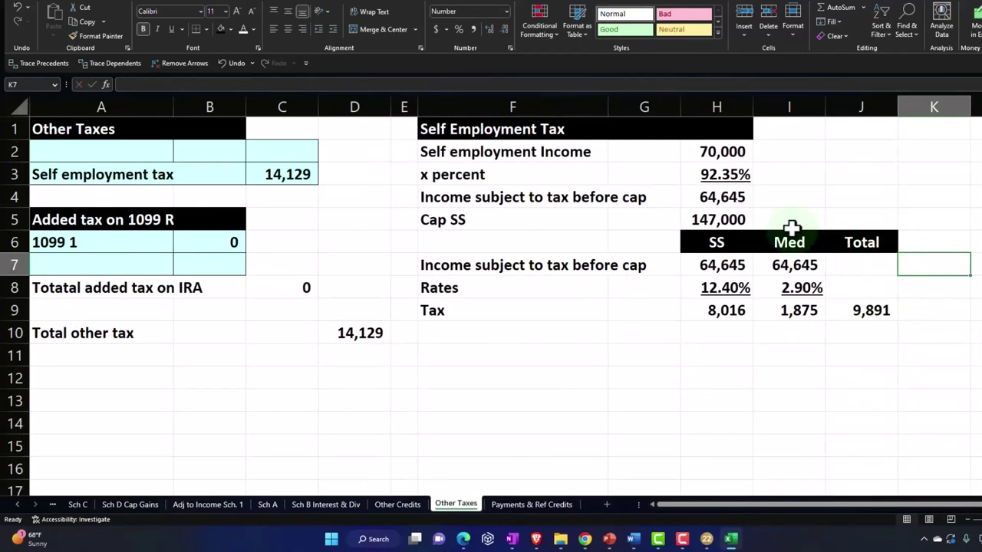
click(77, 504)
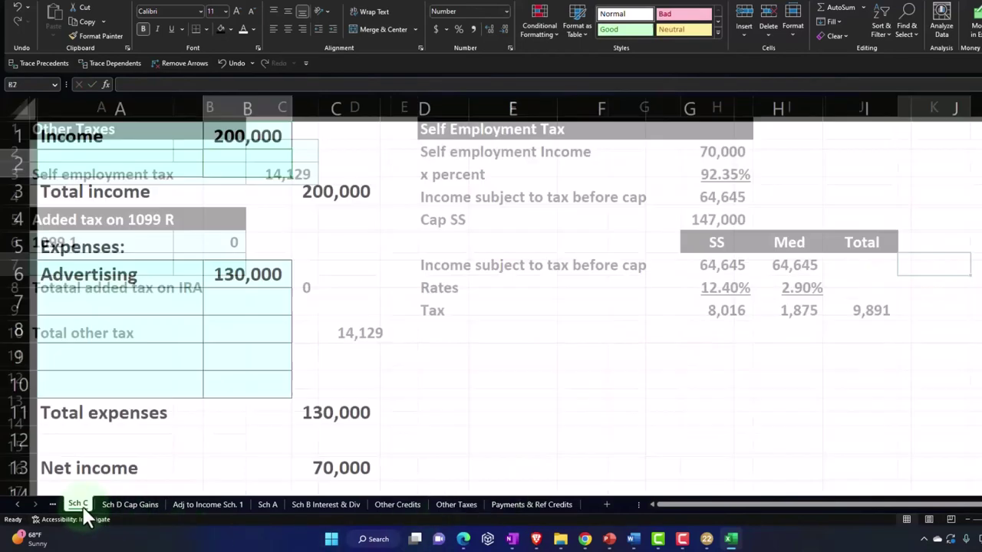
scroll(284, 401, down, 2)
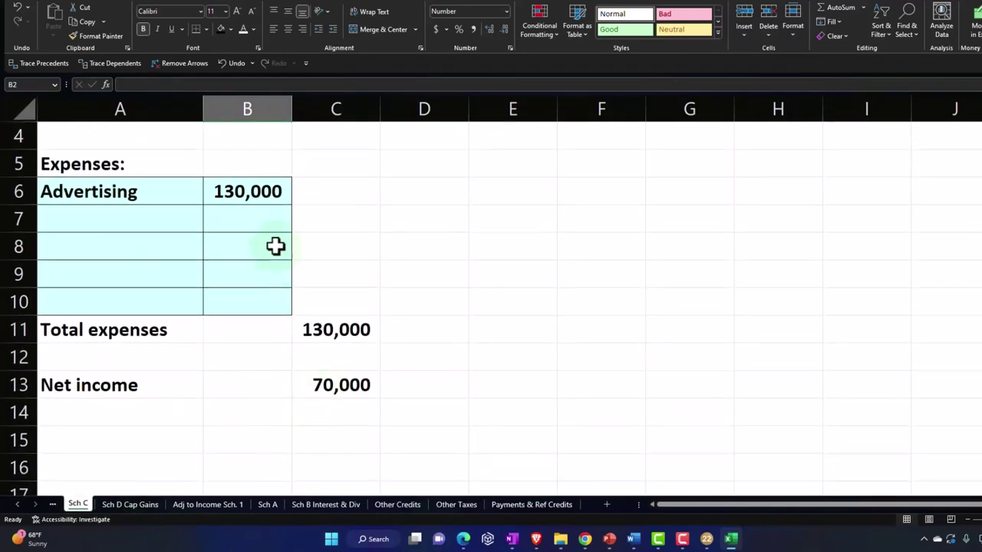
click(257, 188)
scroll(260, 366, up, 2)
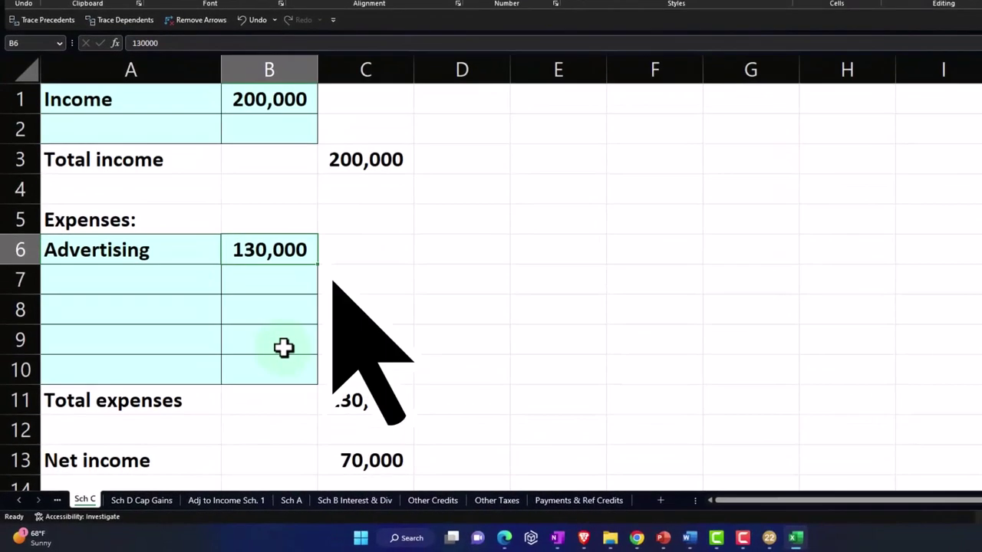
text(20000)
key(Return)
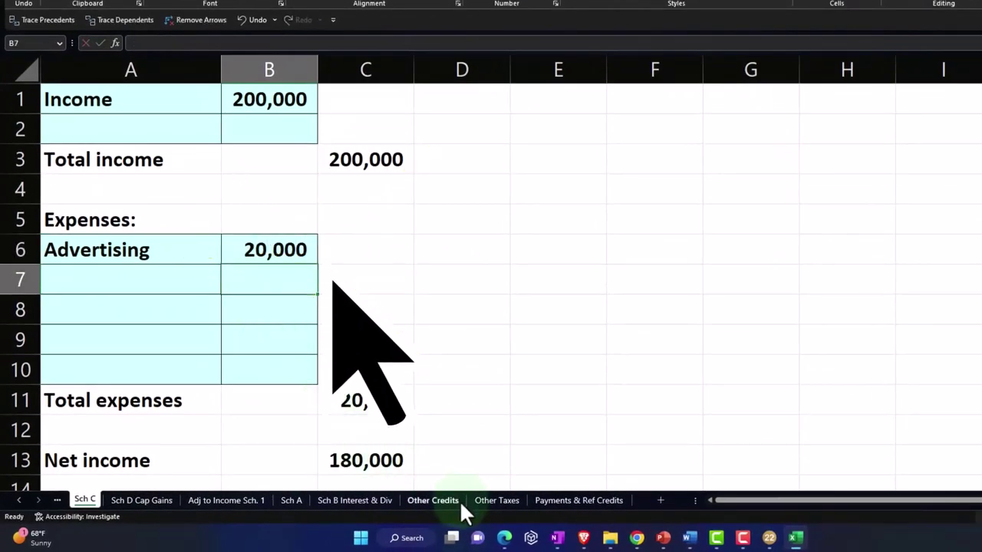
- Review the Schedule C income and advertising lines and Schedule SE in Lacerte, and compare them with Excel's Other Taxes sheet
click(564, 499)
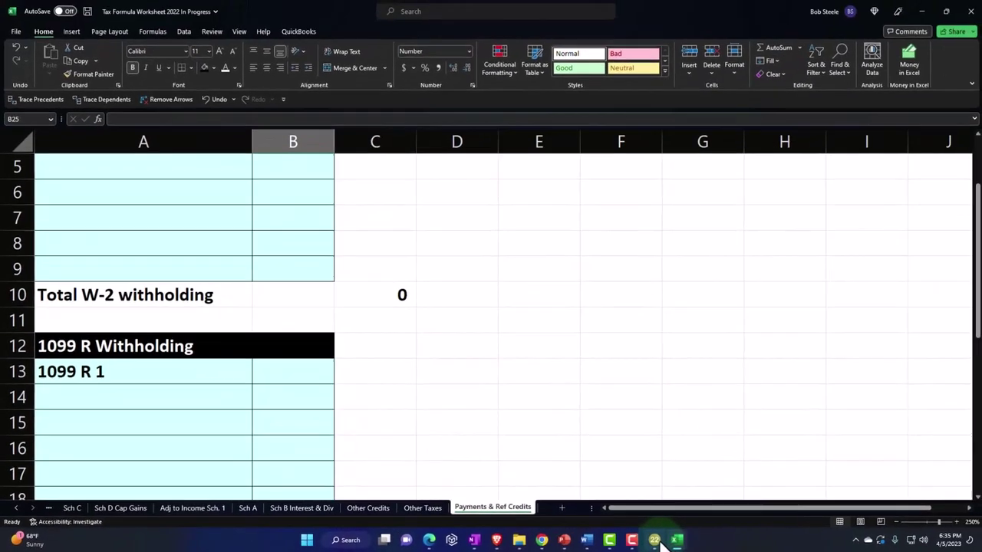
click(768, 537)
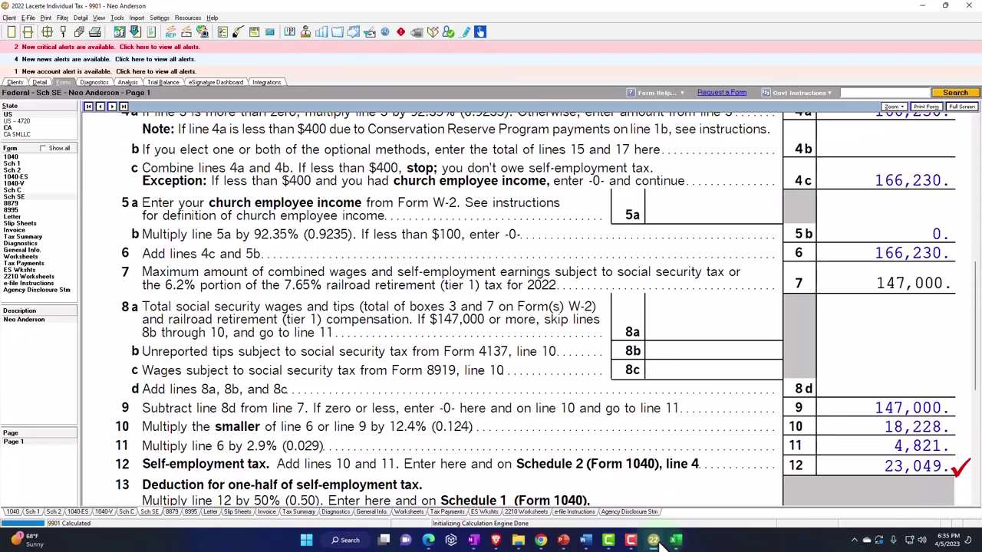
click(32, 190)
scroll(507, 372, down, 3)
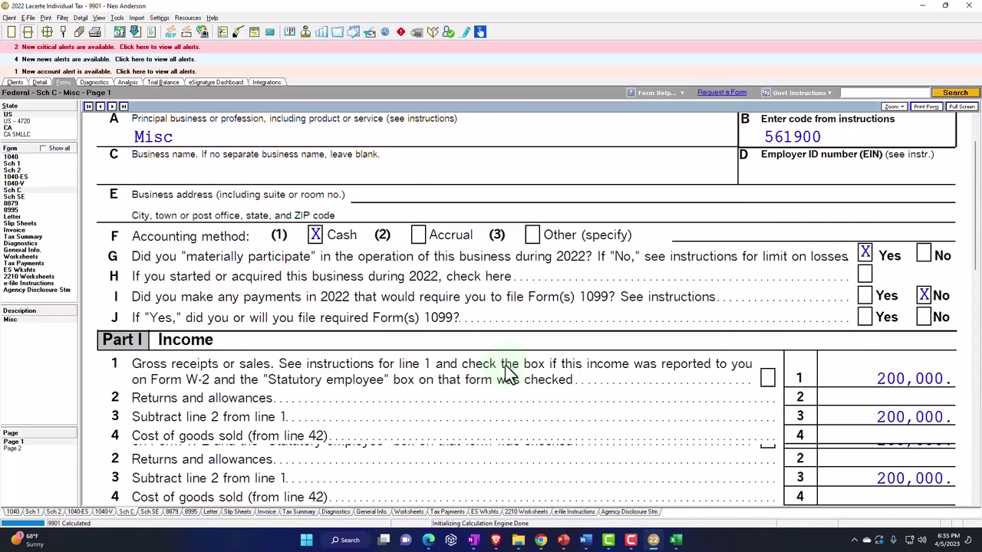
scroll(506, 372, down, 3)
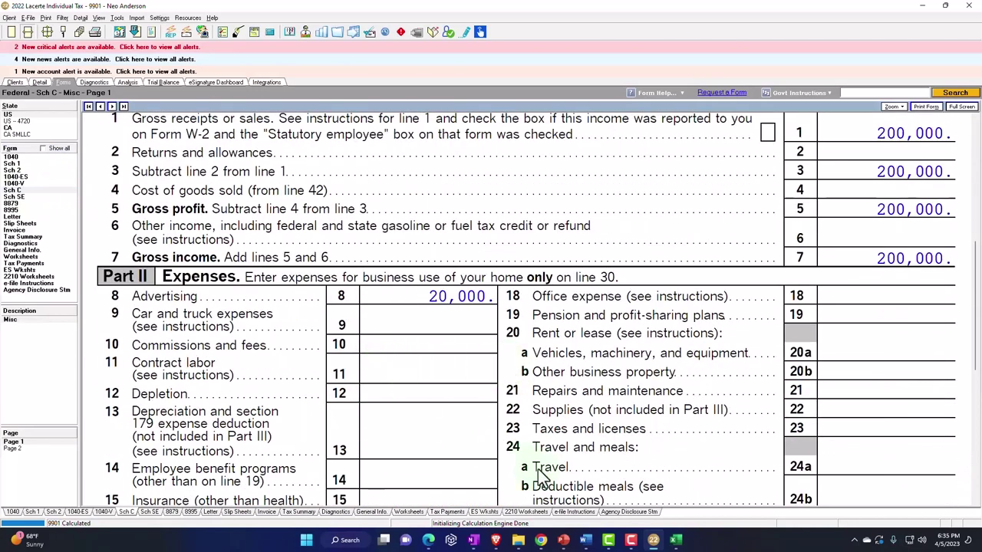
click(23, 197)
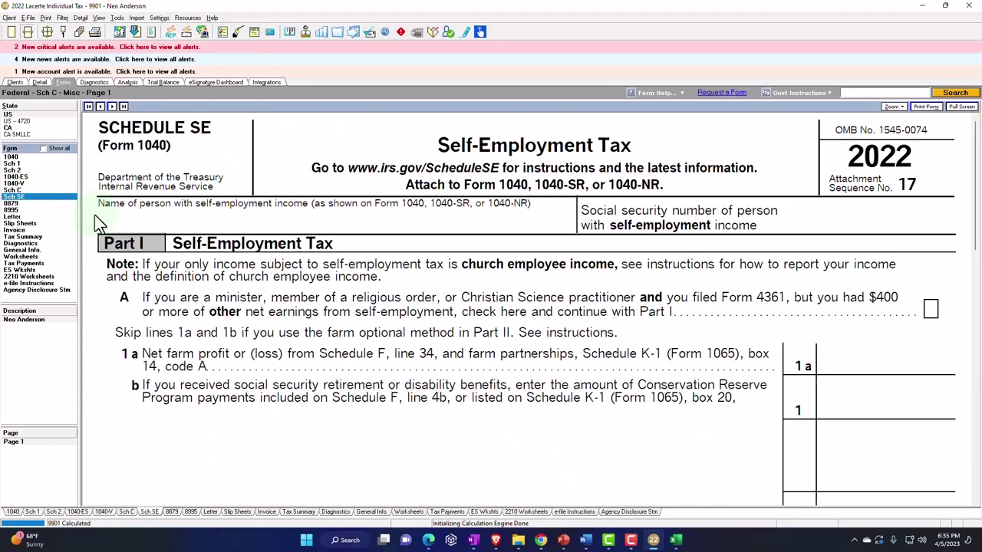
click(675, 540)
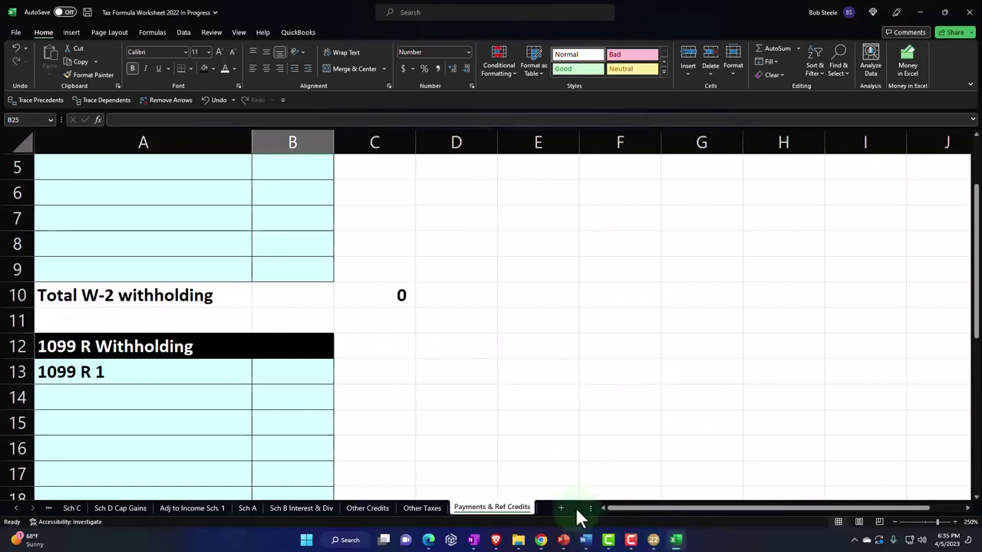
click(423, 508)
text(+)
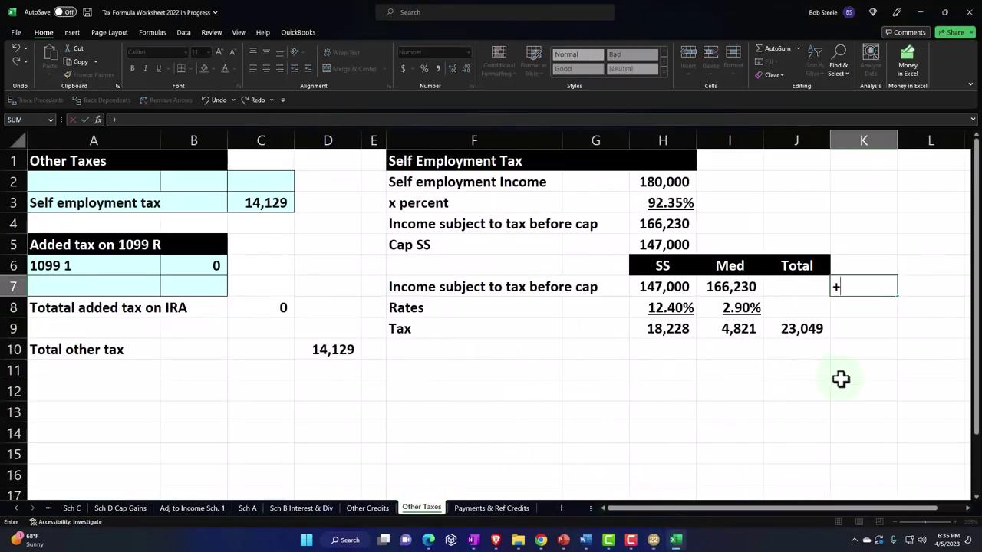
key(Left)
key(Left)
key(Left)
text(+)
key(Left)
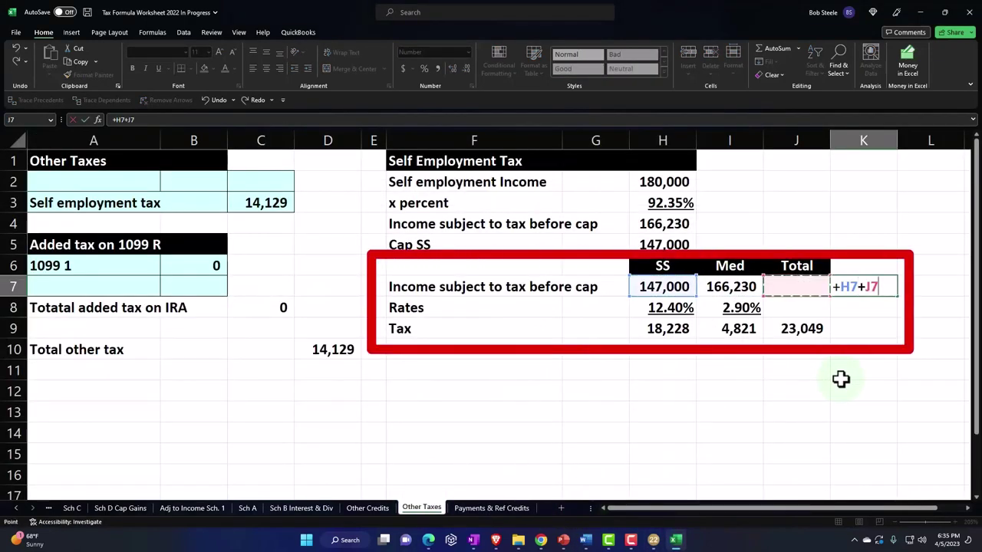
key(BackSpace)
key(BackSpace)
key(BackSpace)
key(BackSpace)
key(BackSpace)
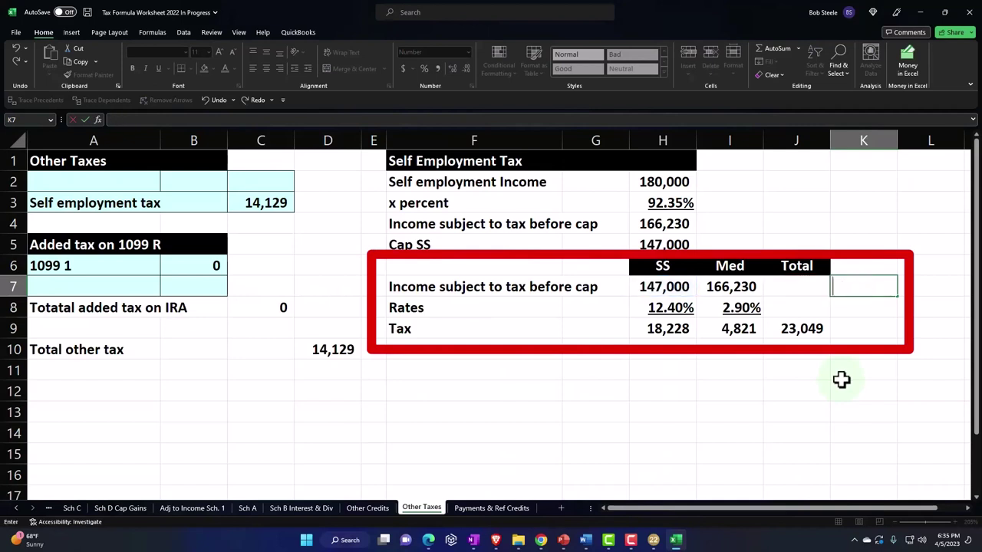
- Link cell K7 of the Other Taxes sheet to the income subject to tax in H4
key(Up)
key(Up)
key(Up)
key(Left)
key(Left)
key(Left)
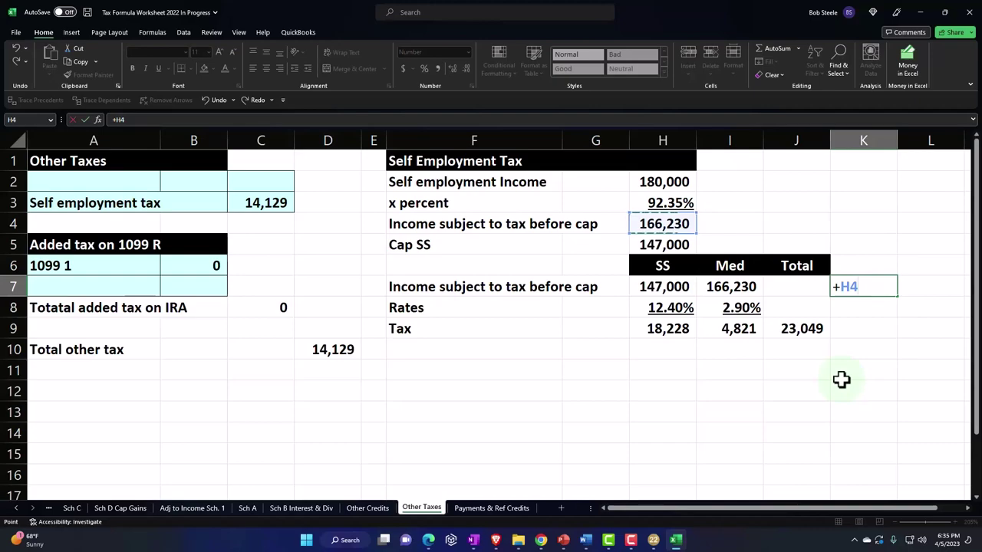
key(Return)
- Add the SS and Med rates from H8 and I8 in cell K8 and format the sum as a percentage
text(+)
key(Left)
key(Left)
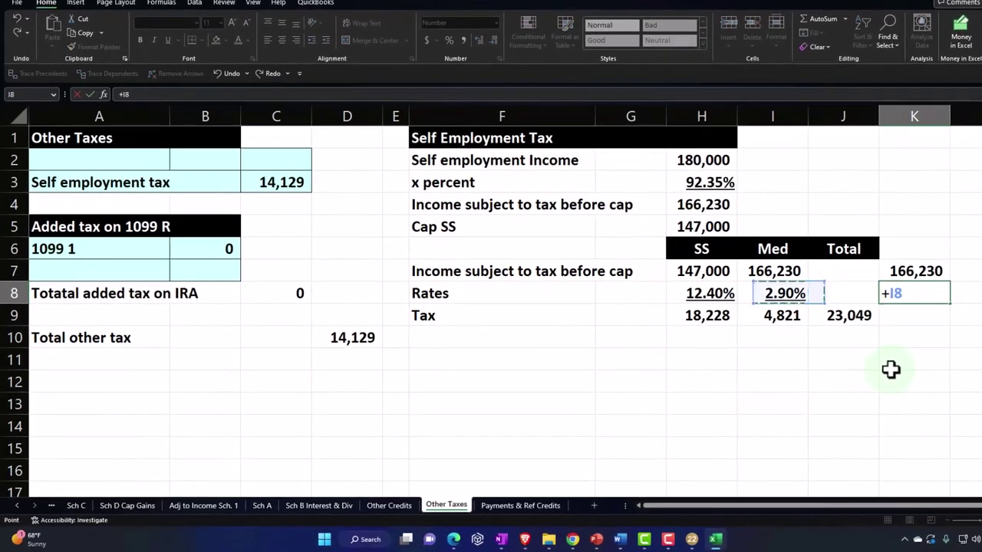
key(Left)
text(+)
key(Left)
key(Left)
key(Return)
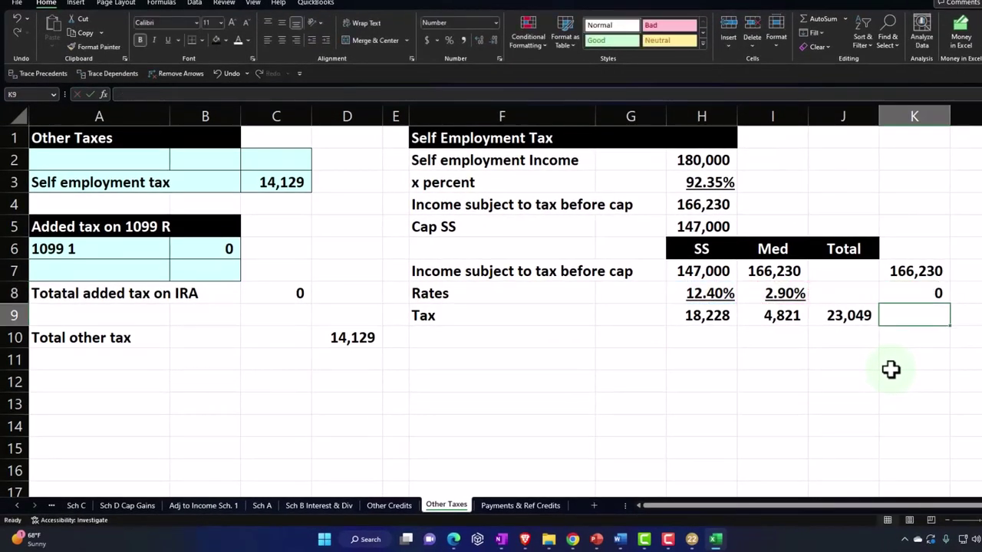
key(Up)
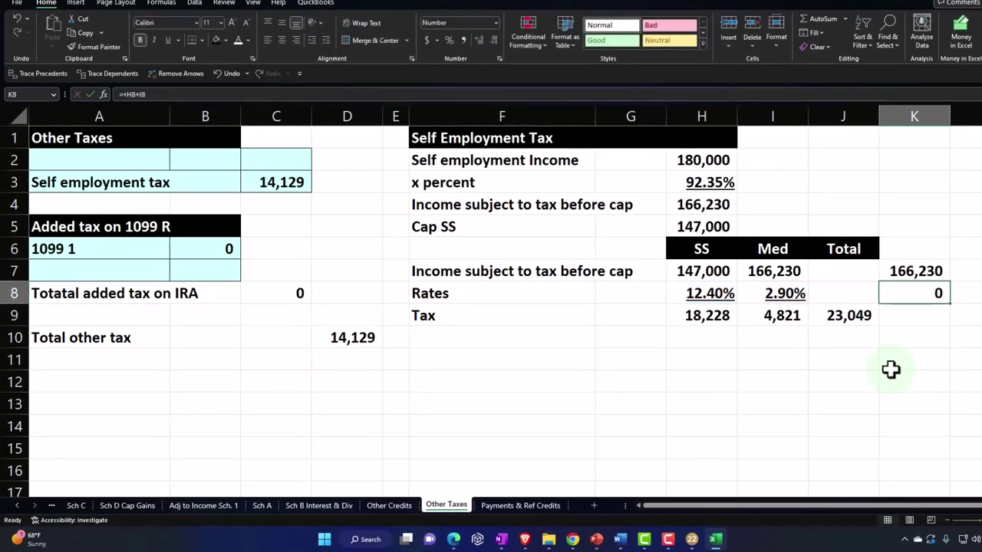
click(448, 40)
key(Down)
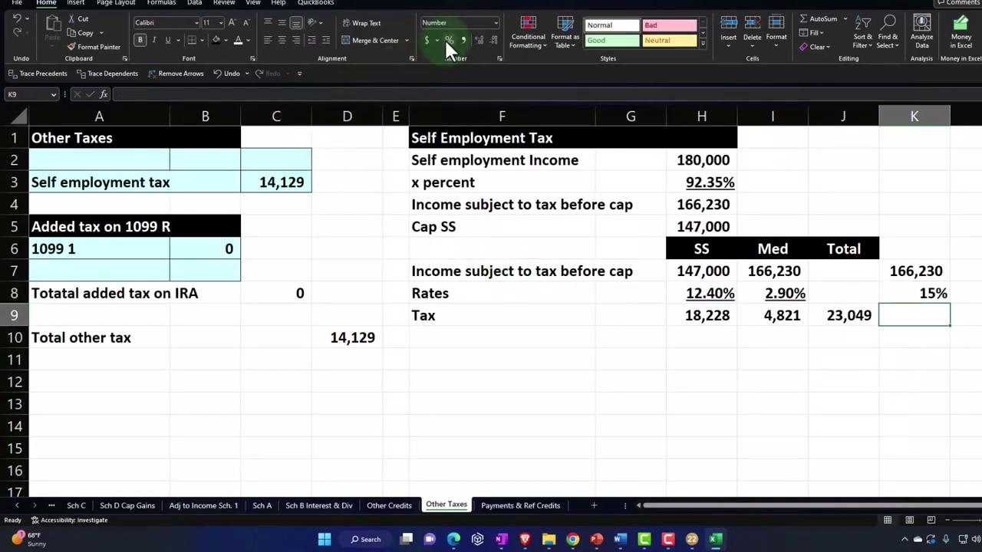
- Calculate the uncapped tax in K9 by multiplying the income in K7 by the combined rate in K8
text(+)
key(Up)
key(Up)
text(*)
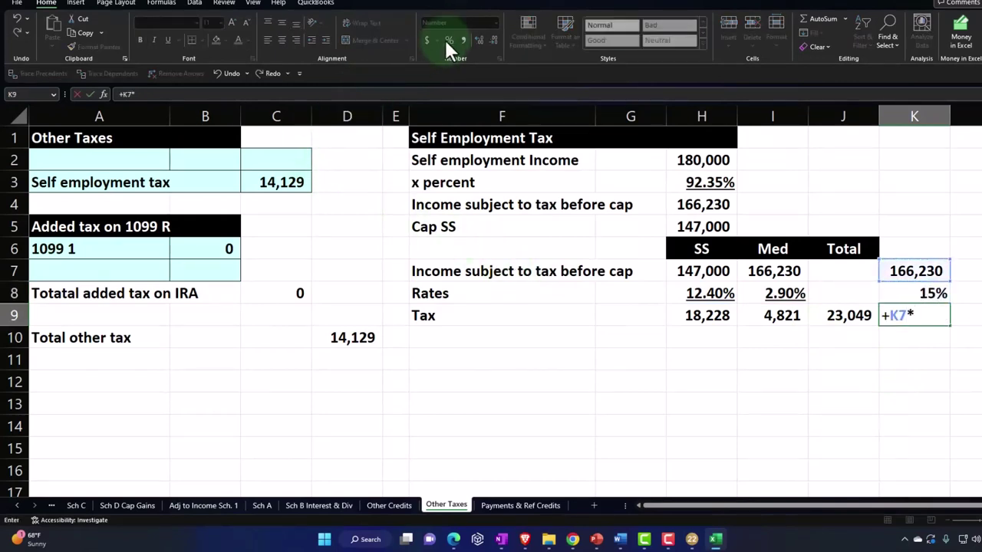
key(Up)
key(Return)
- Display the combined rate in K8 with two decimal places
key(Up)
key(Up)
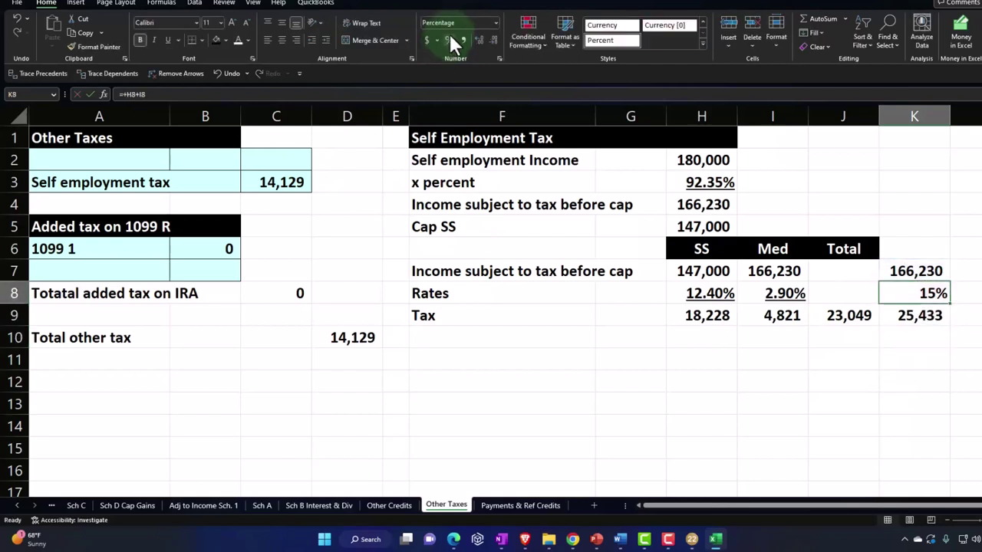
click(479, 40)
click(478, 40)
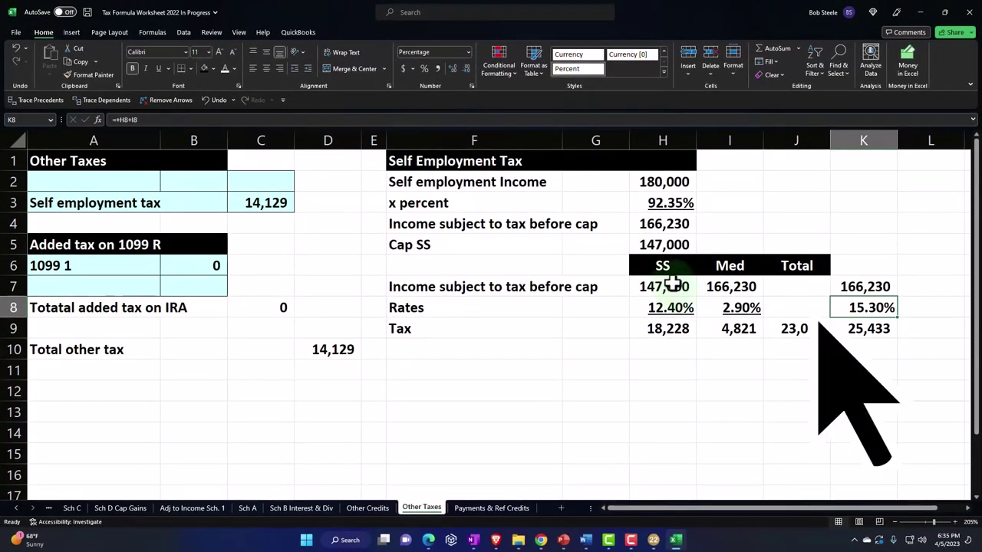
- Review the self-employment tax formulas from income in H2 through the SS and Med columns to the total in J9
click(660, 183)
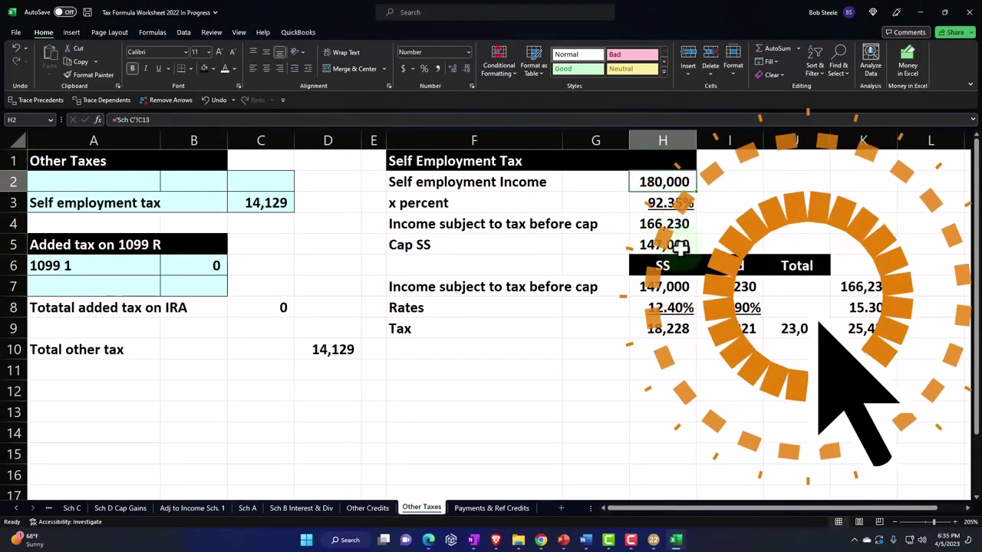
key(Down)
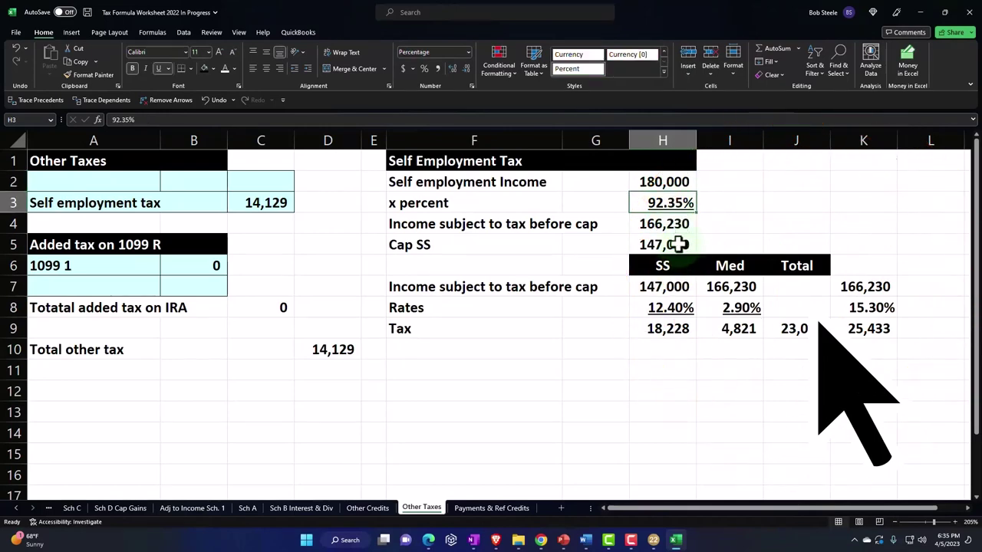
click(664, 221)
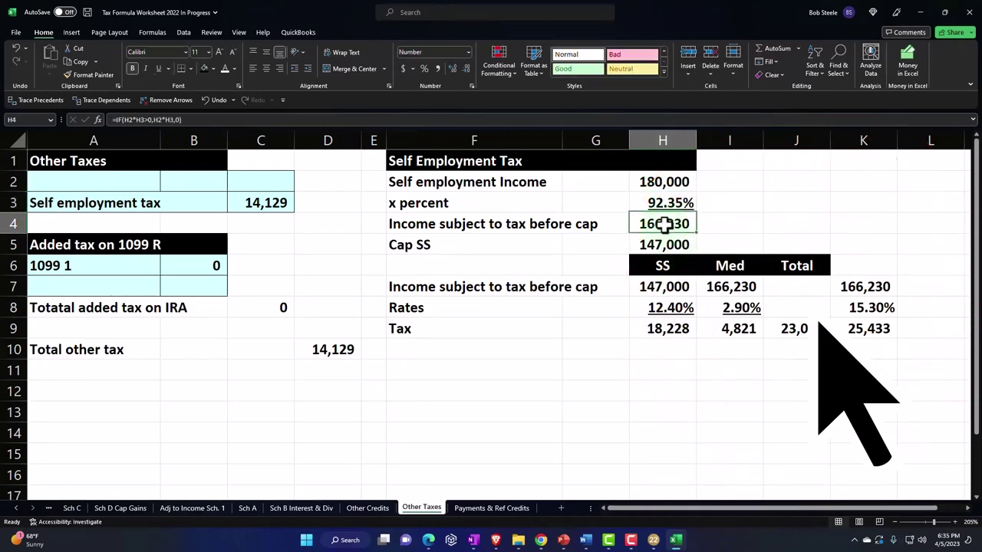
click(673, 286)
text(=MIN(H4:H5))
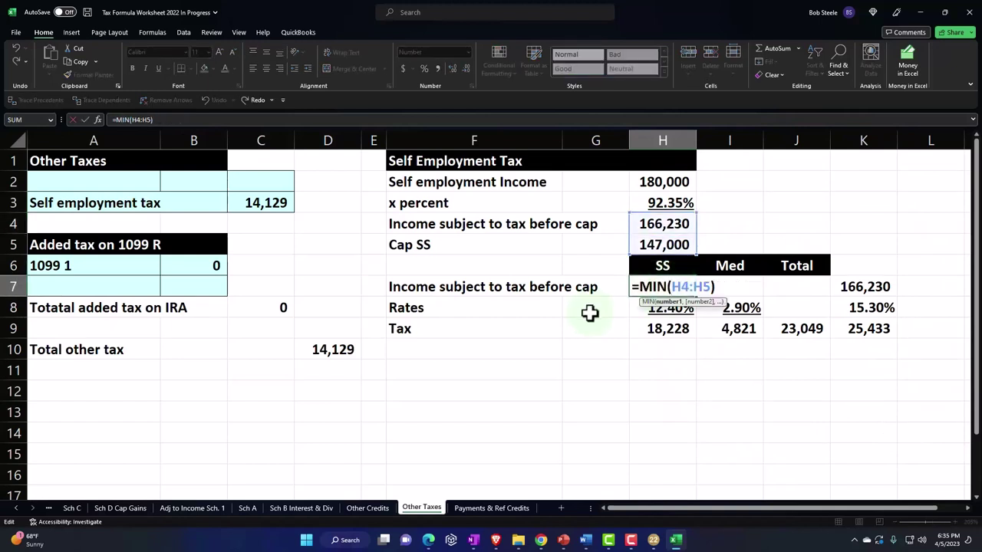
key(Return)
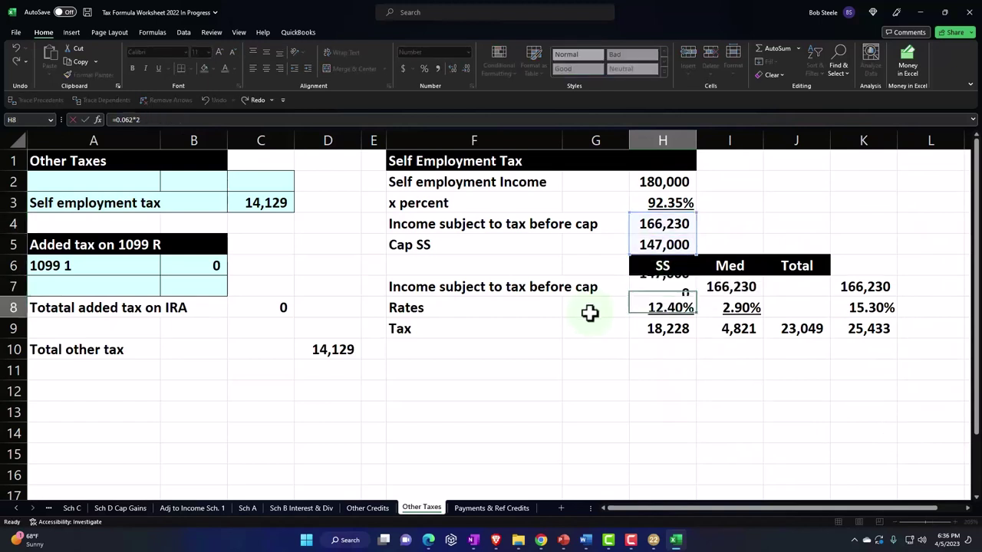
click(729, 286)
double_click(729, 287)
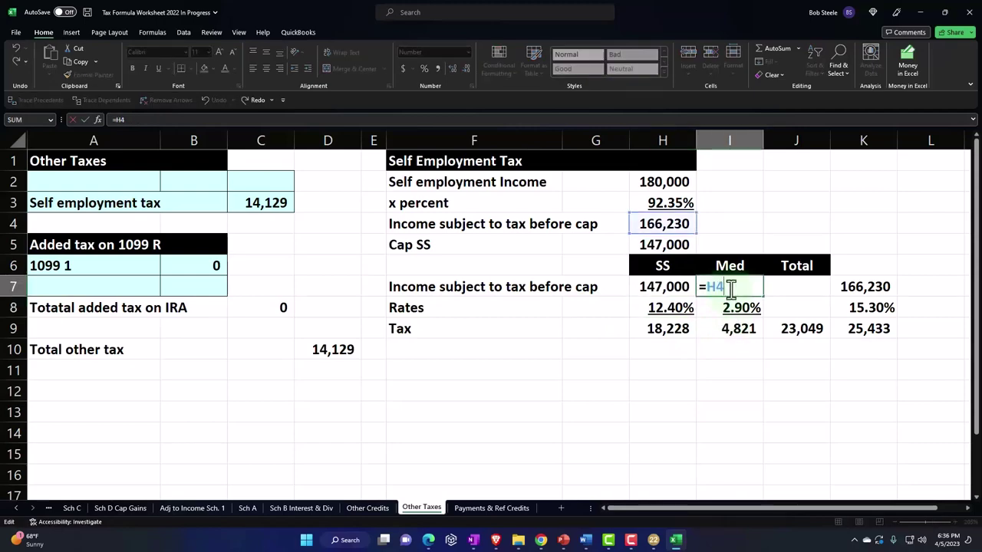
key(Return)
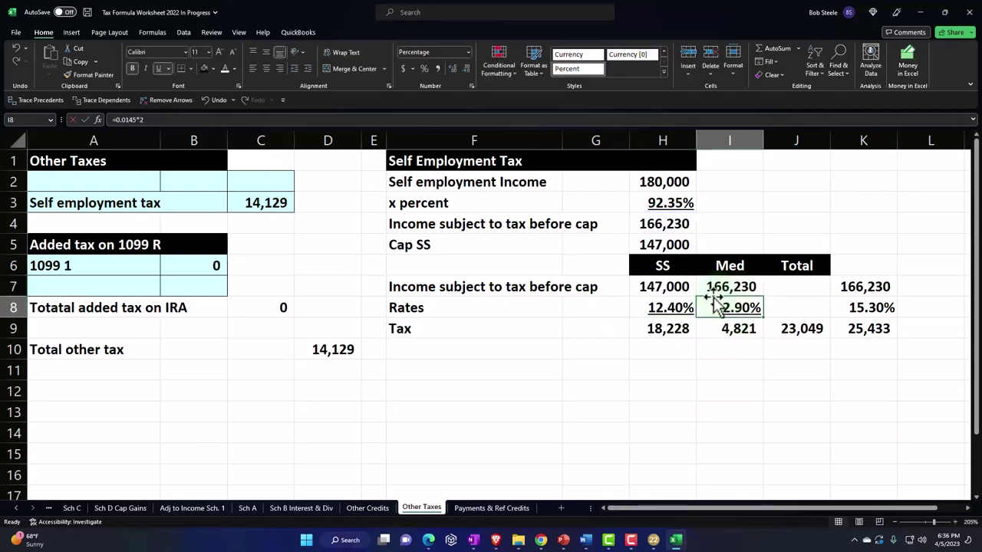
click(679, 306)
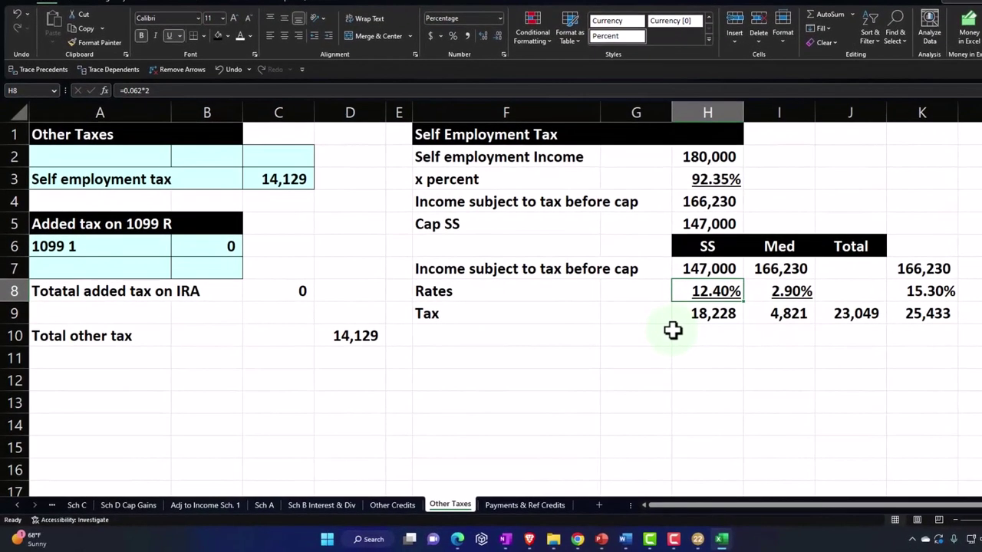
key(Right)
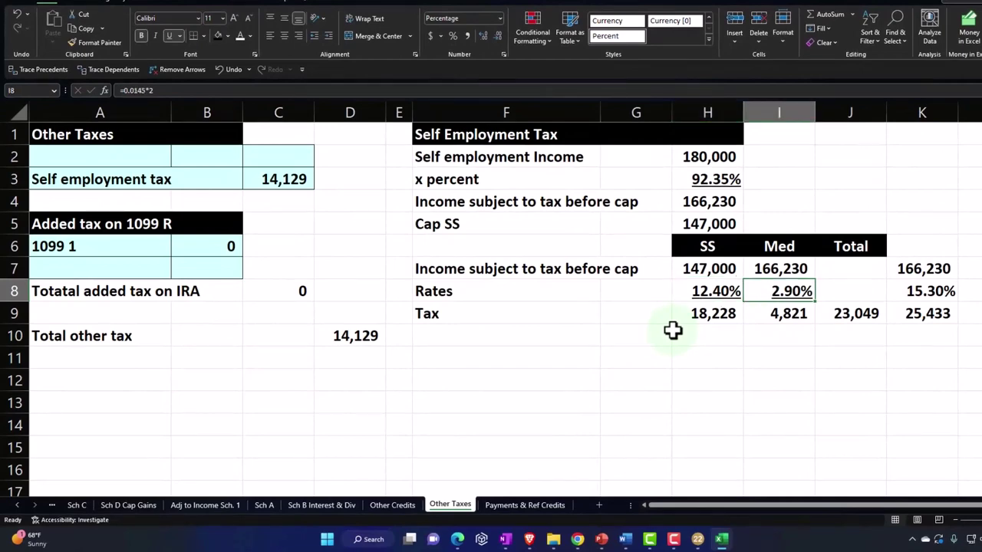
key(Down)
key(Right)
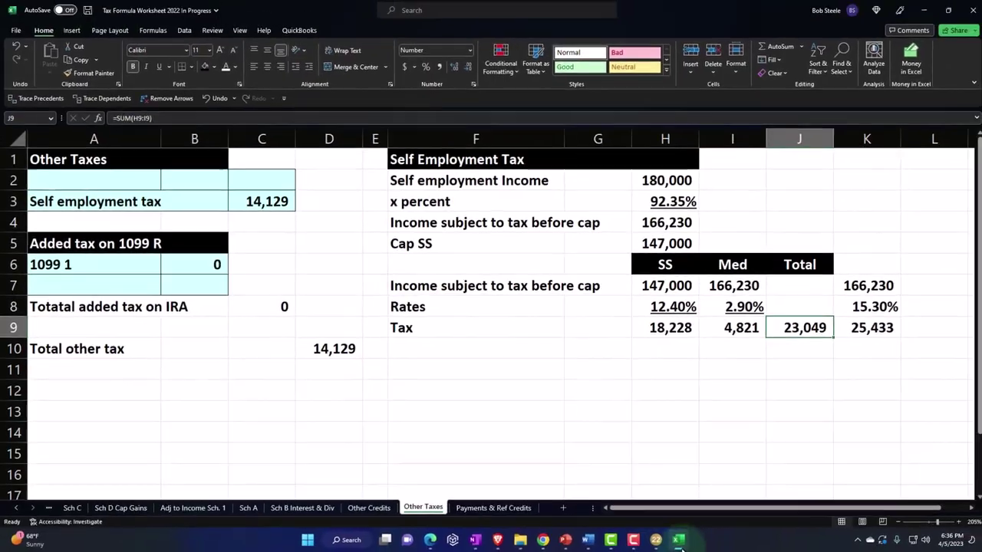
- Switch to Lacerte, review Schedule SE from line 2 to line 12, and compare it with Excel's Other Taxes sheet
click(721, 540)
click(652, 540)
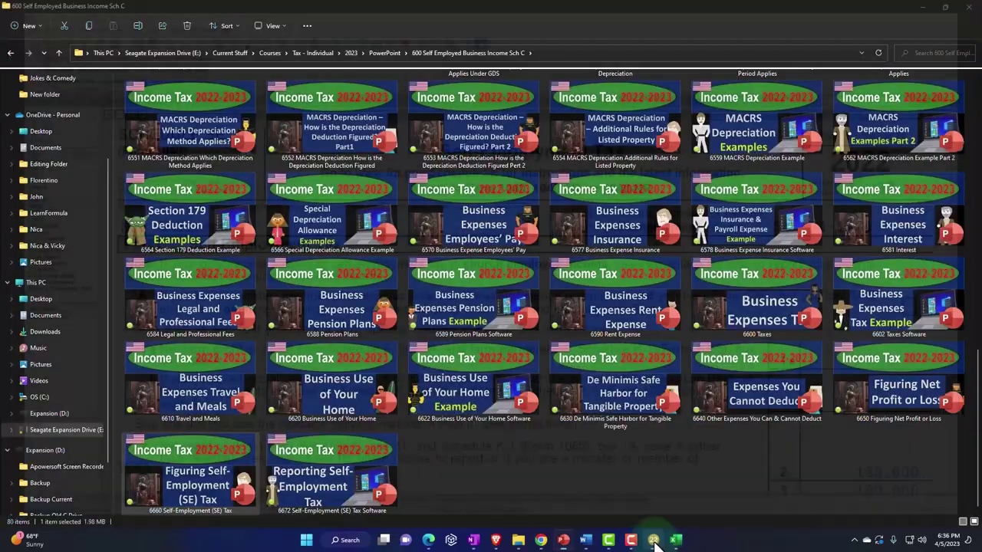
click(653, 540)
scroll(414, 381, down, 10)
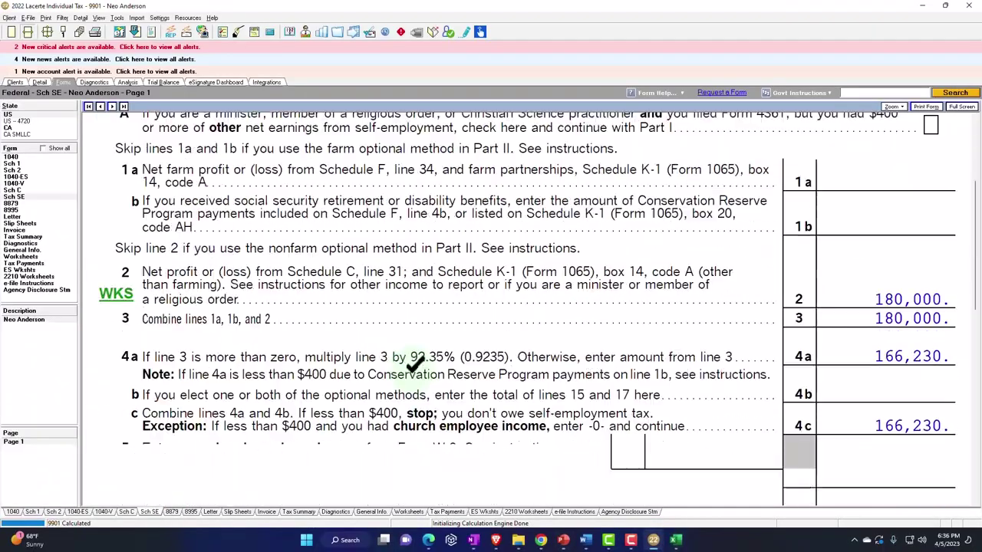
scroll(414, 381, down, 2)
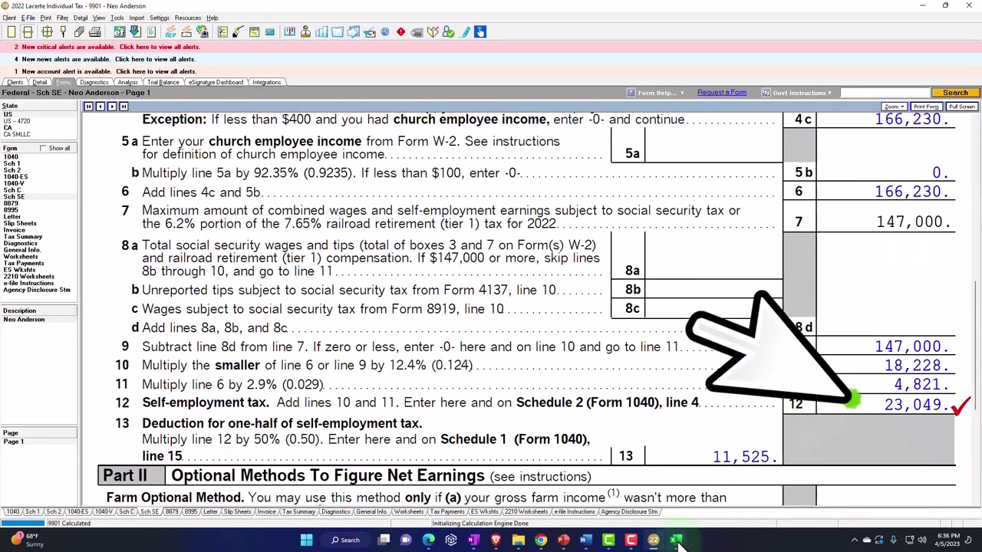
mouse_move(676, 540)
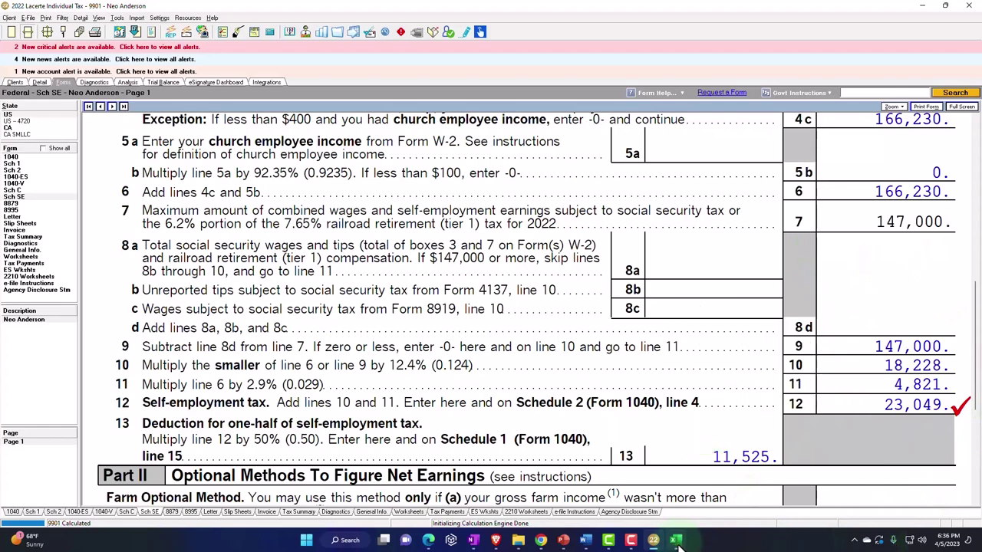
click(676, 541)
click(580, 388)
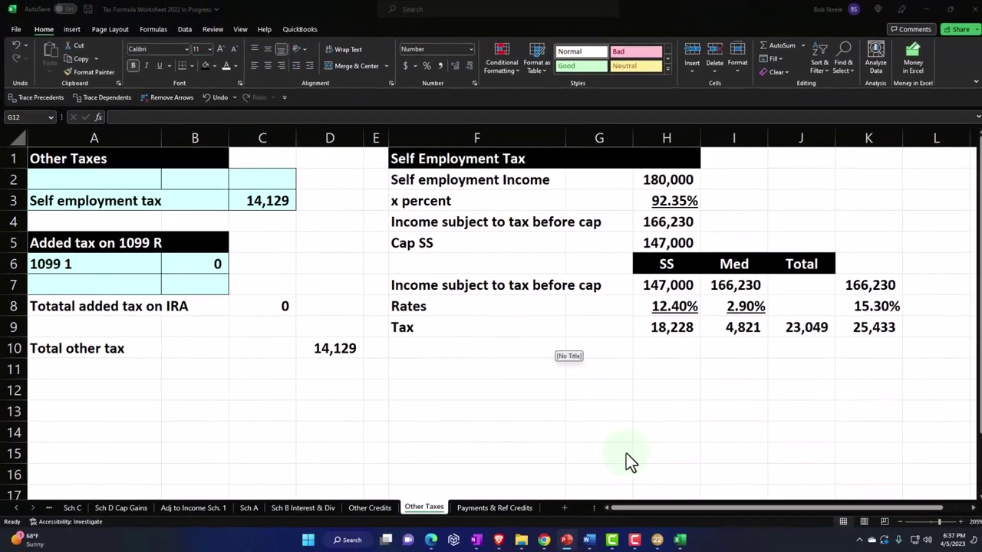
click(679, 539)
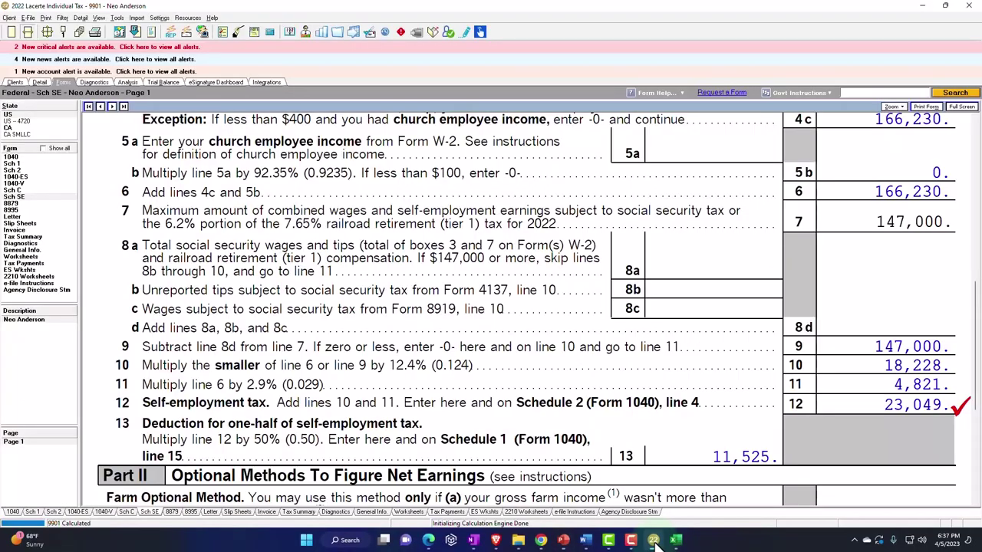
- Add a second Schedule C business in the Lacerte input and enter gross receipts of 20,000
click(40, 82)
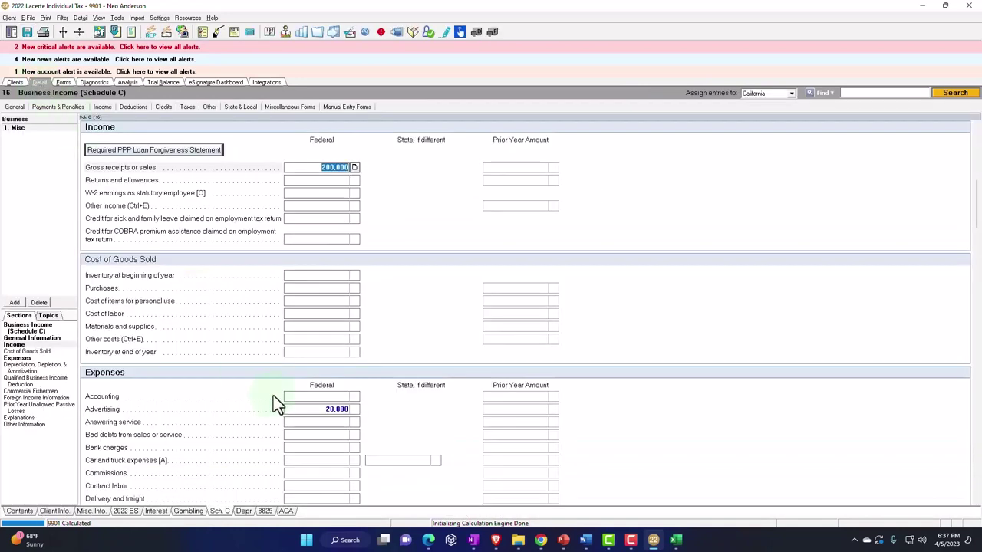
click(16, 303)
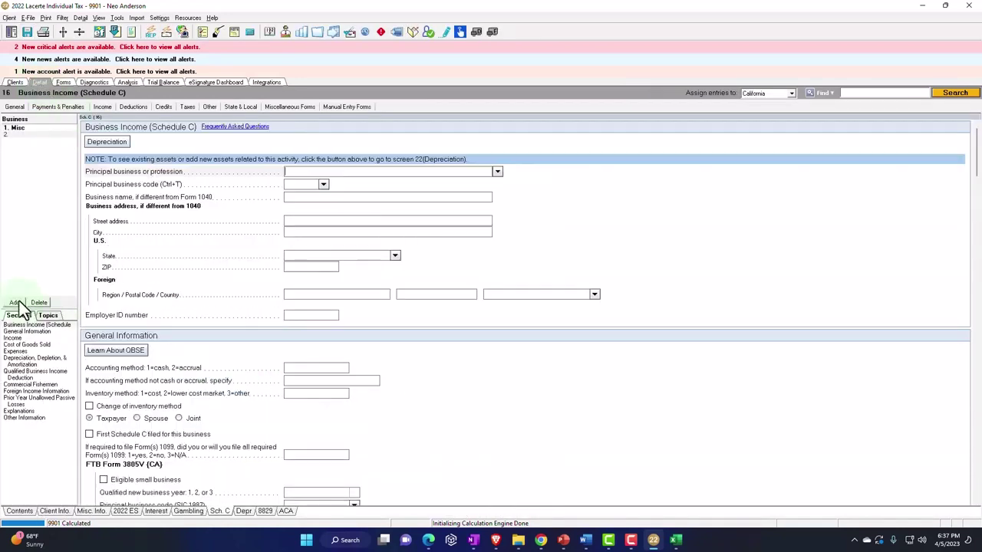
scroll(427, 213, down, 8)
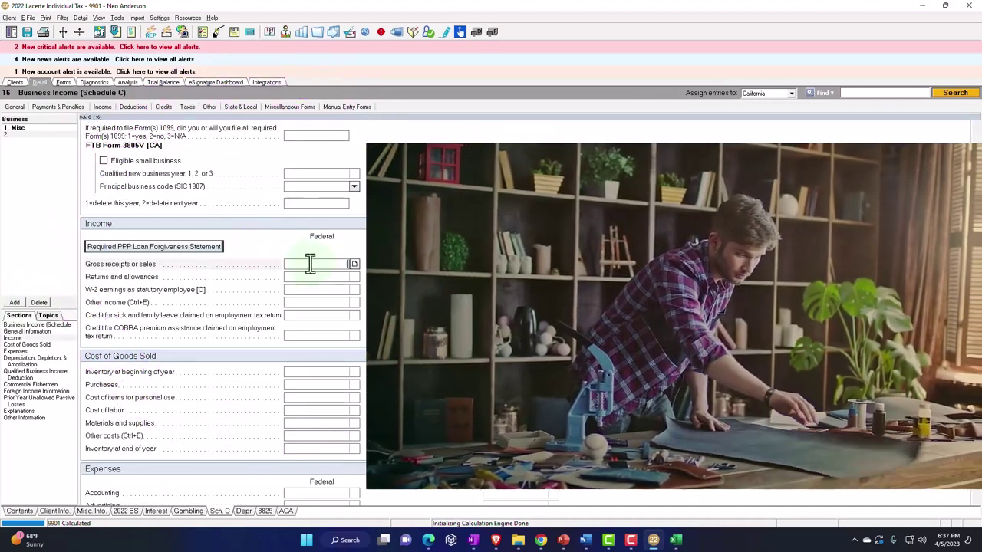
click(310, 263)
text(20000)
key(Return)
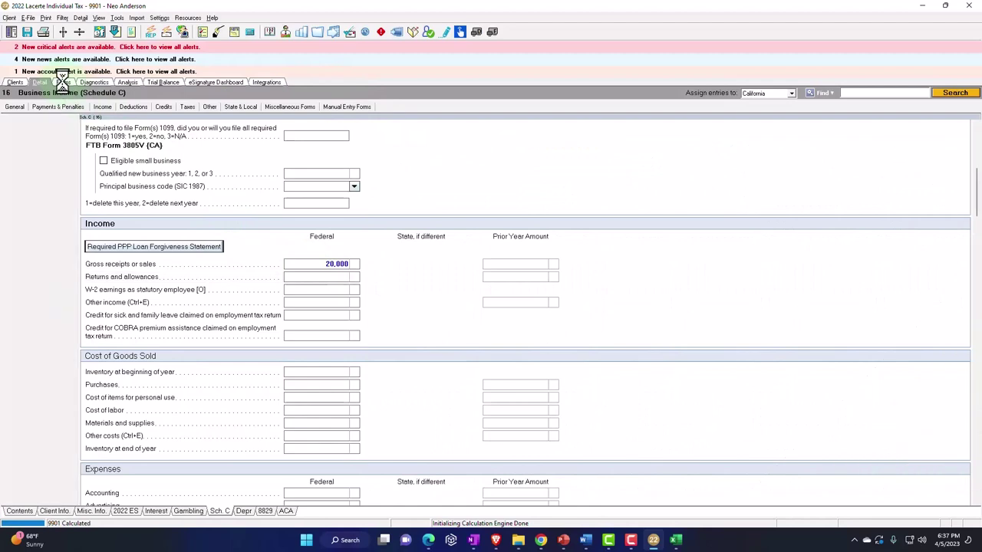
- Examine how the profits on the Misc and Sch C 2 Schedule C forms carry into the net profit on Schedule SE
click(64, 83)
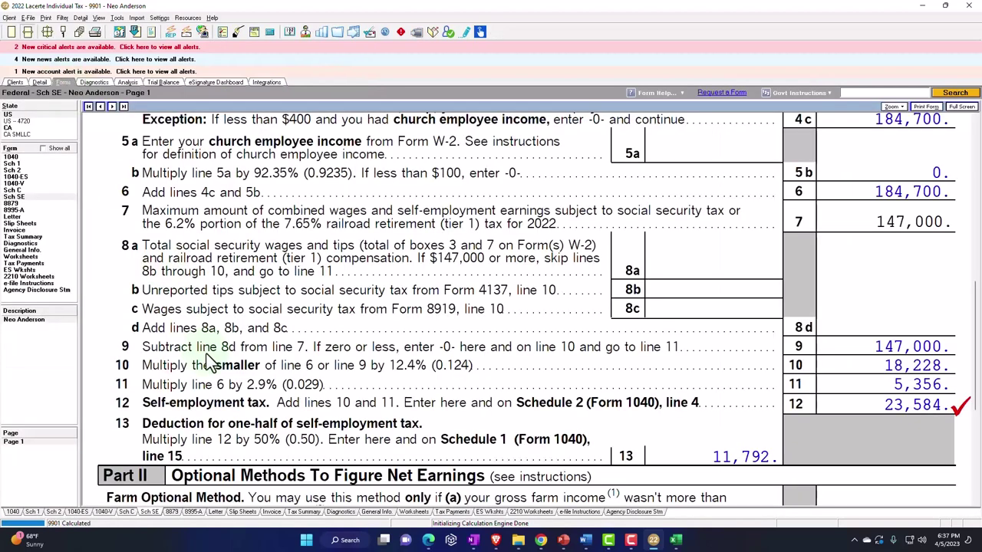
click(18, 190)
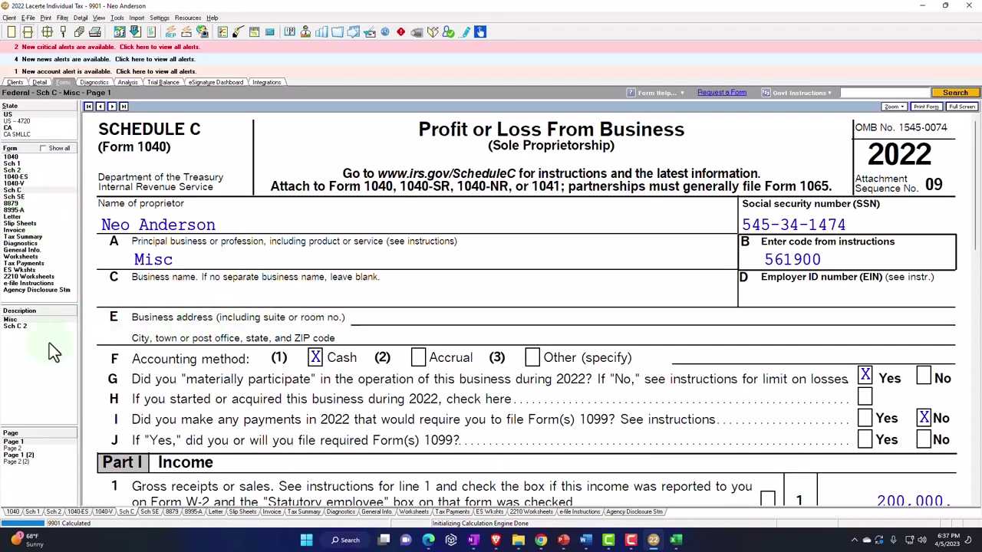
click(24, 329)
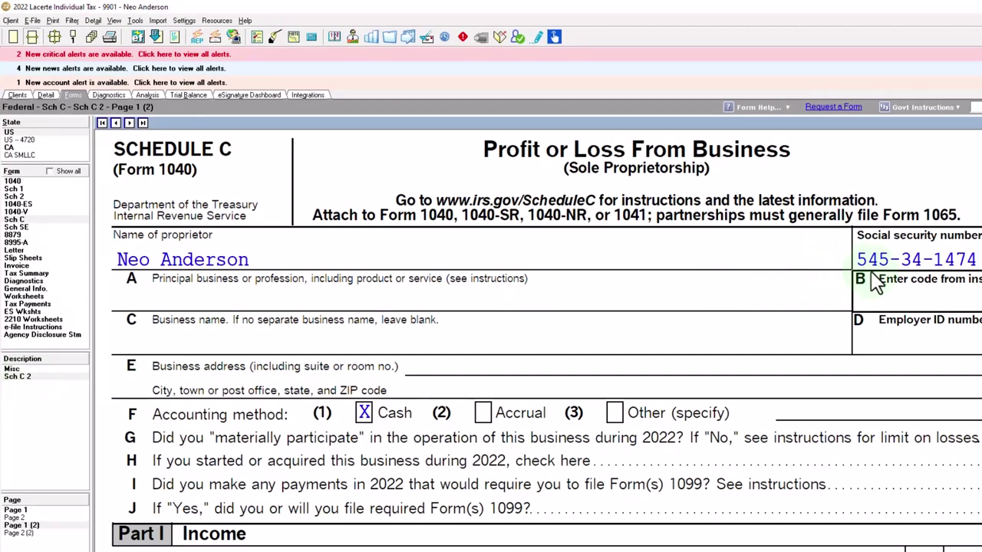
scroll(646, 401, down, 5)
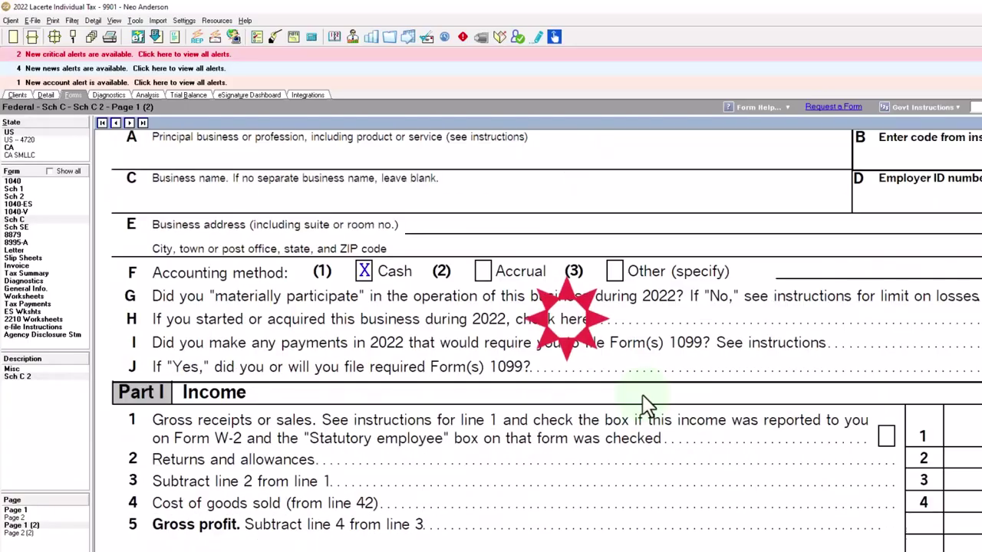
scroll(647, 401, down, 5)
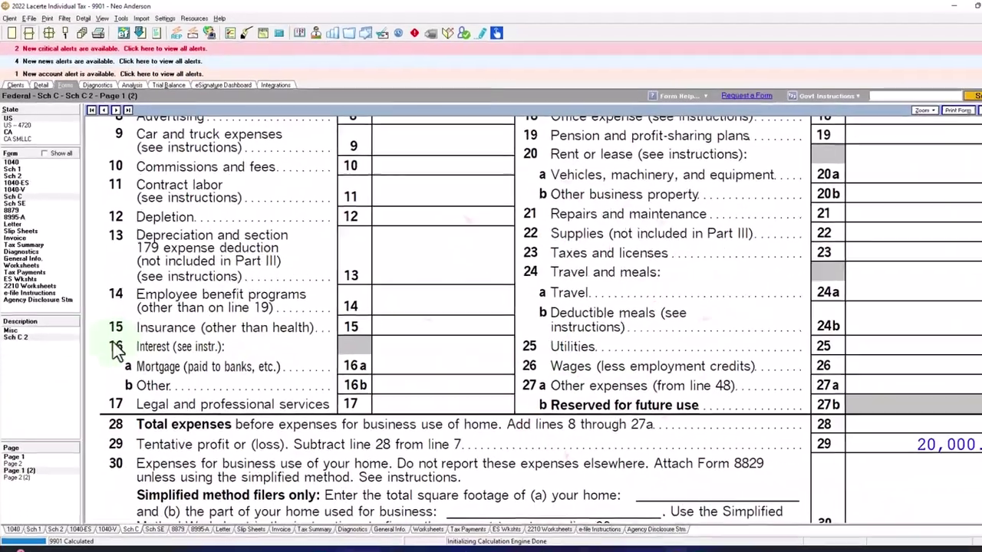
click(46, 374)
click(39, 318)
scroll(478, 395, down, 10)
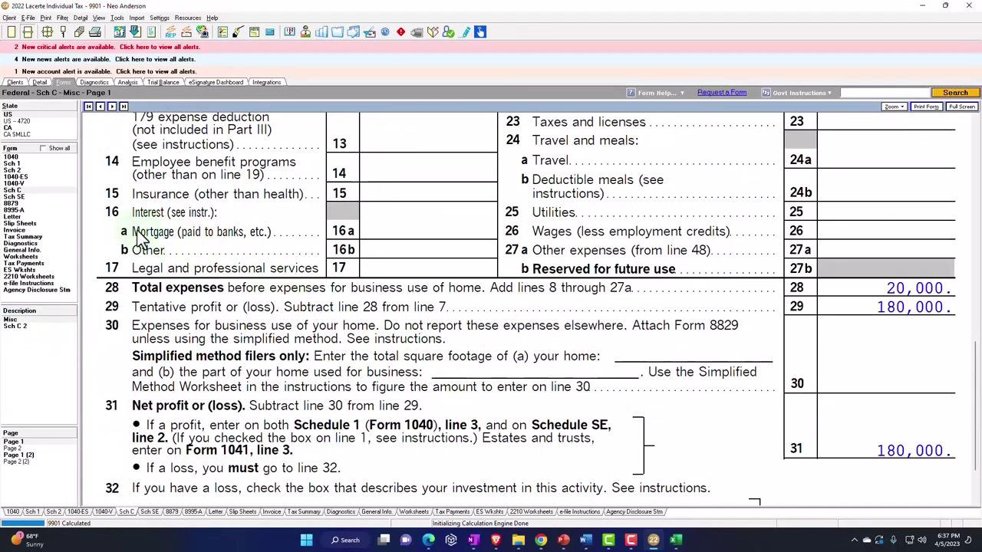
click(34, 207)
click(32, 197)
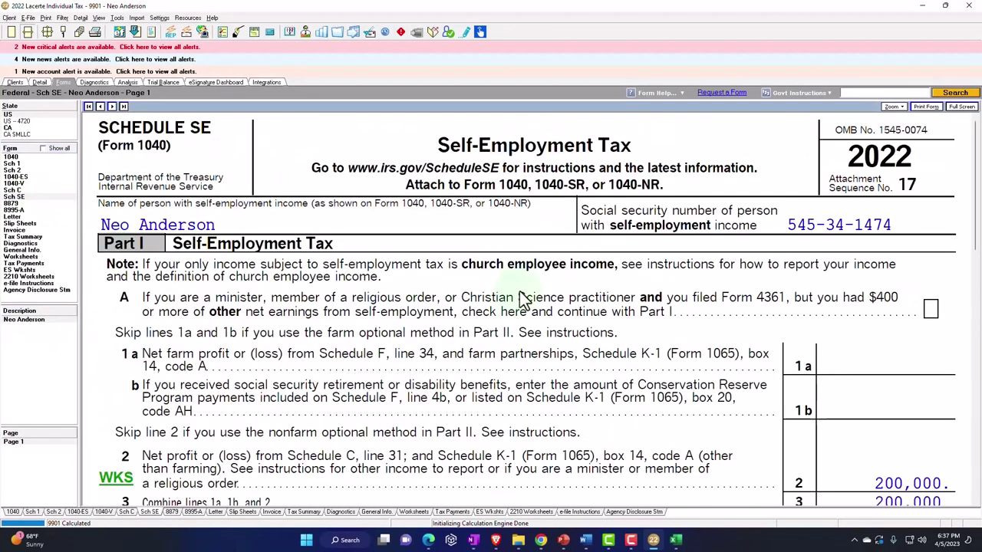
- Check the combined net profit on Schedule SE and assign the second Schedule C business to the spouse
scroll(547, 353, down, 10)
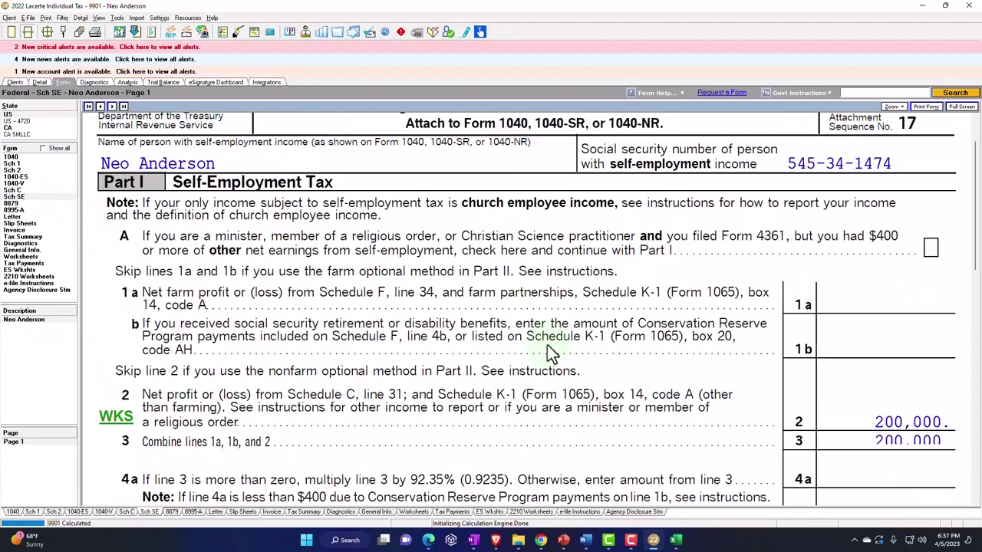
scroll(551, 360, down, 2)
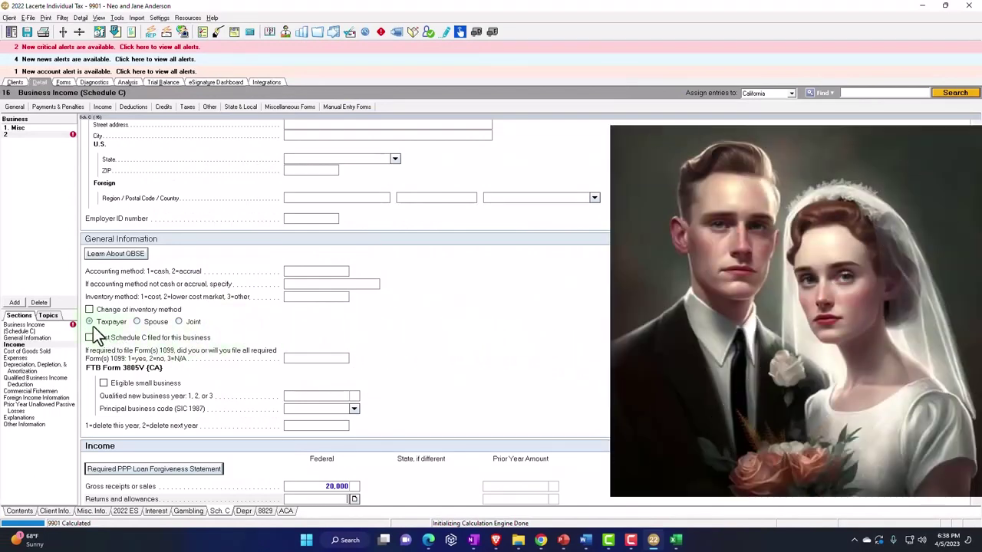
click(137, 322)
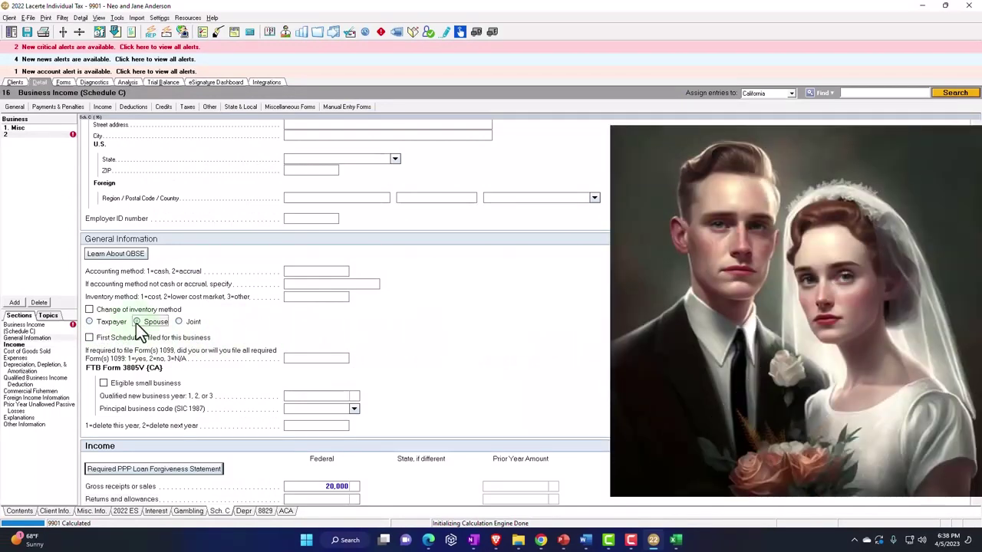
- Open the recalculated forms and compare the taxpayer's and the spouse's separate Schedule SE from net profit on line 2 through line 7
click(65, 83)
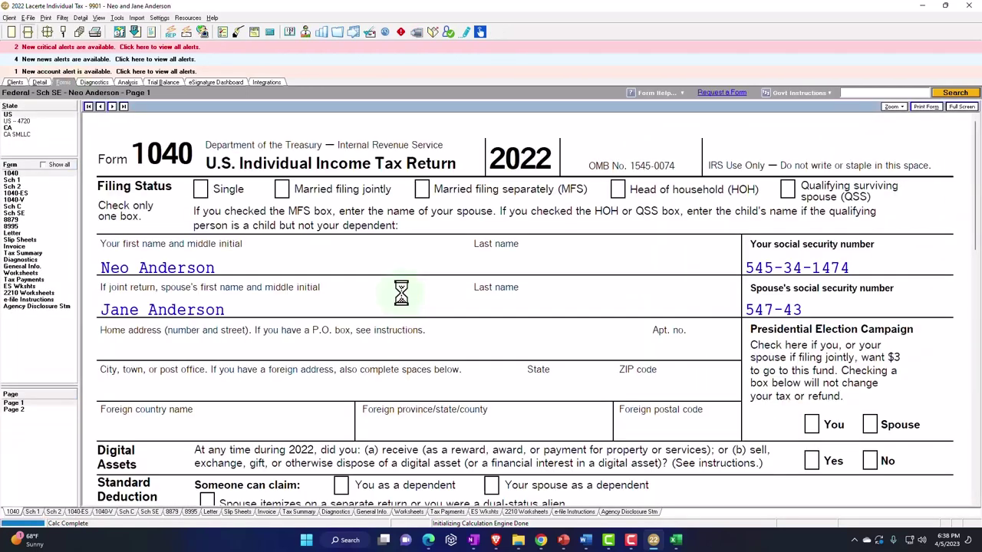
click(33, 207)
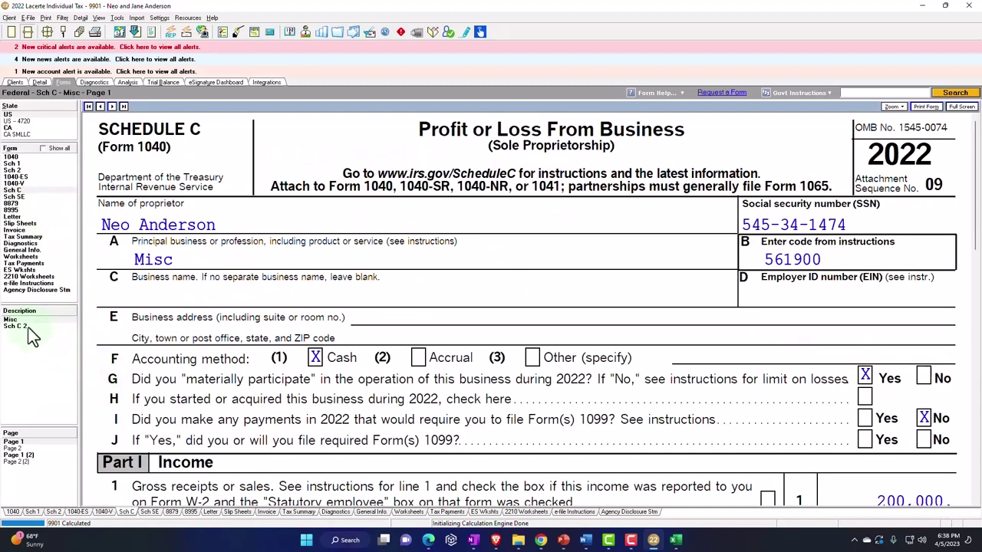
click(21, 191)
click(22, 197)
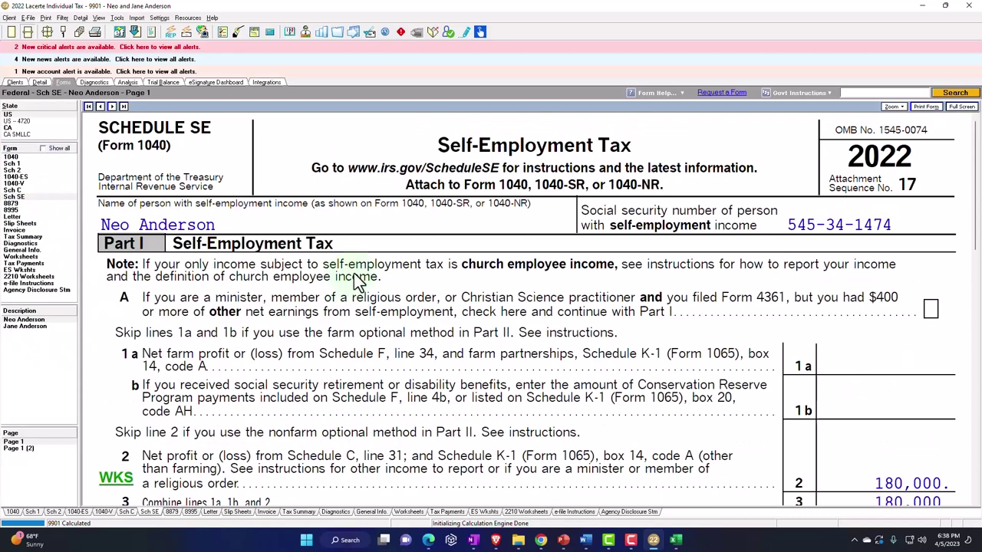
scroll(357, 282, down, 8)
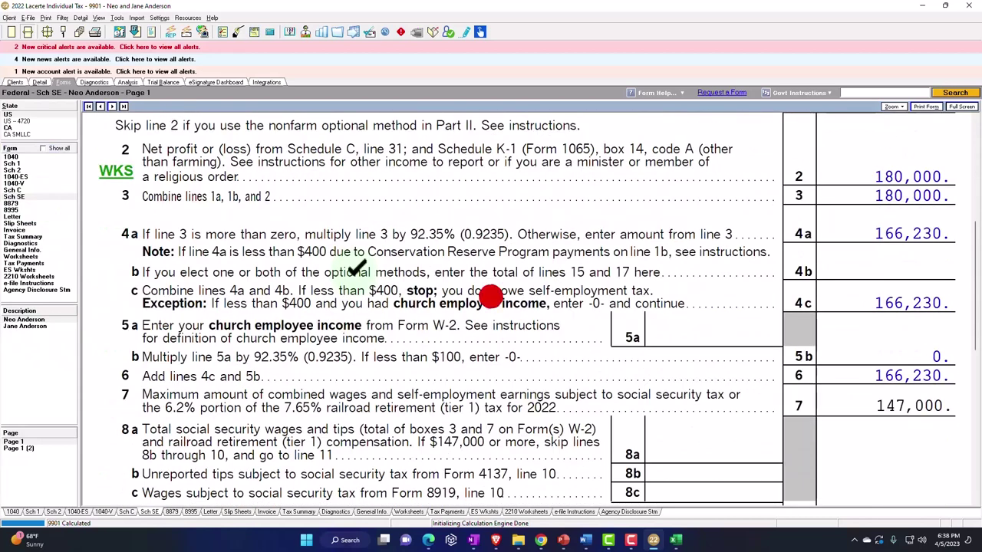
click(26, 326)
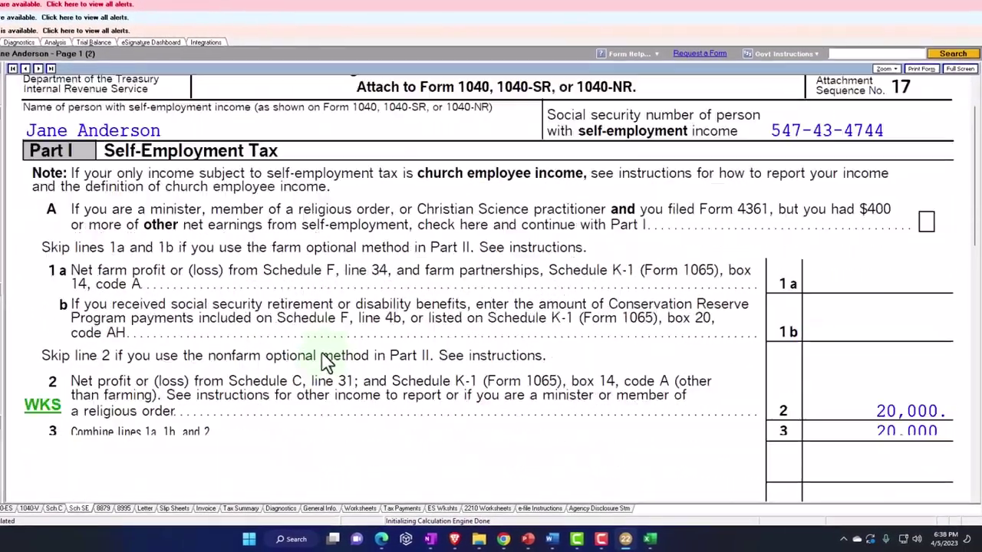
scroll(326, 360, down, 5)
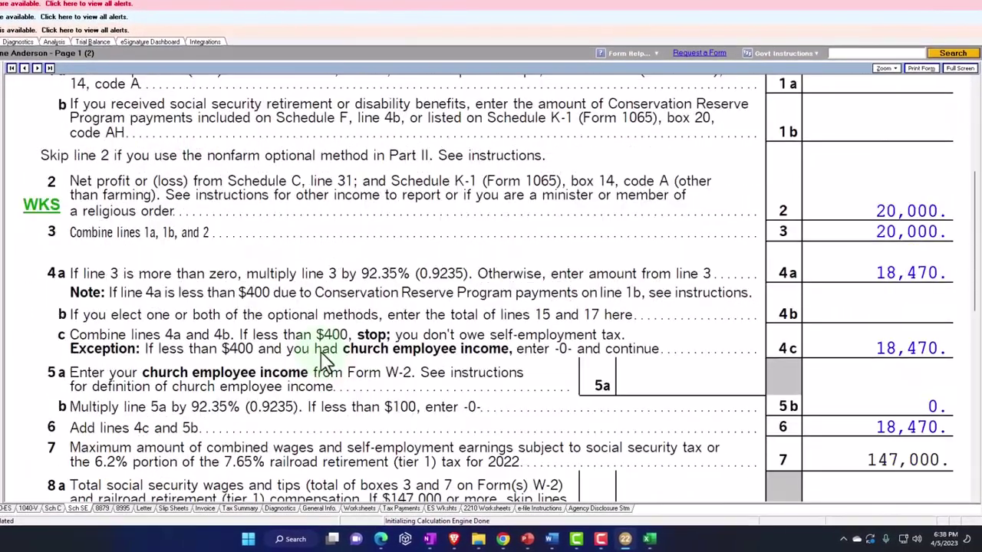